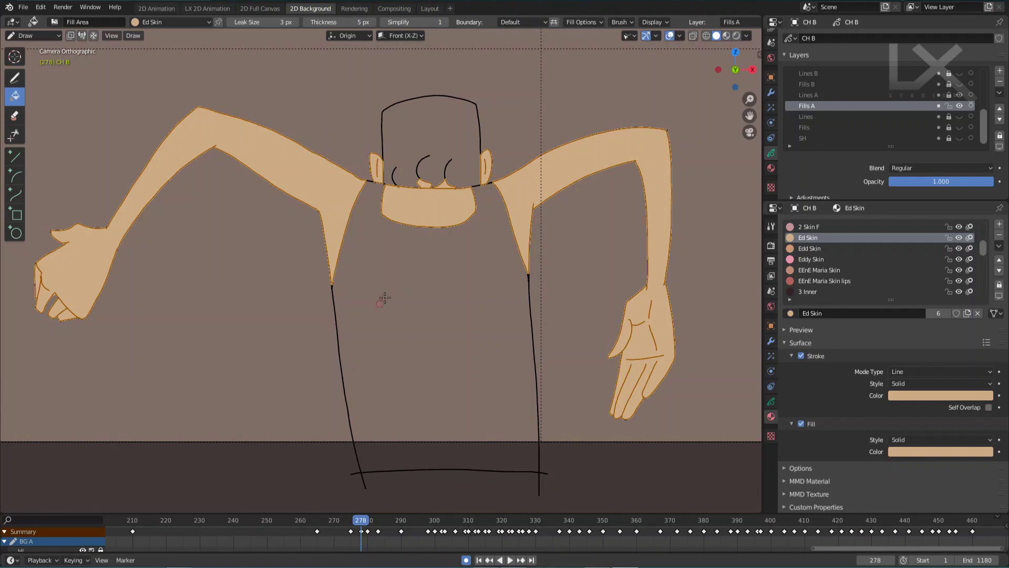
- Step back through the keyframes to the first one, then forward past frame 177
key(Left)
key(Left)
key(Left)
key(Left)
key(Left)
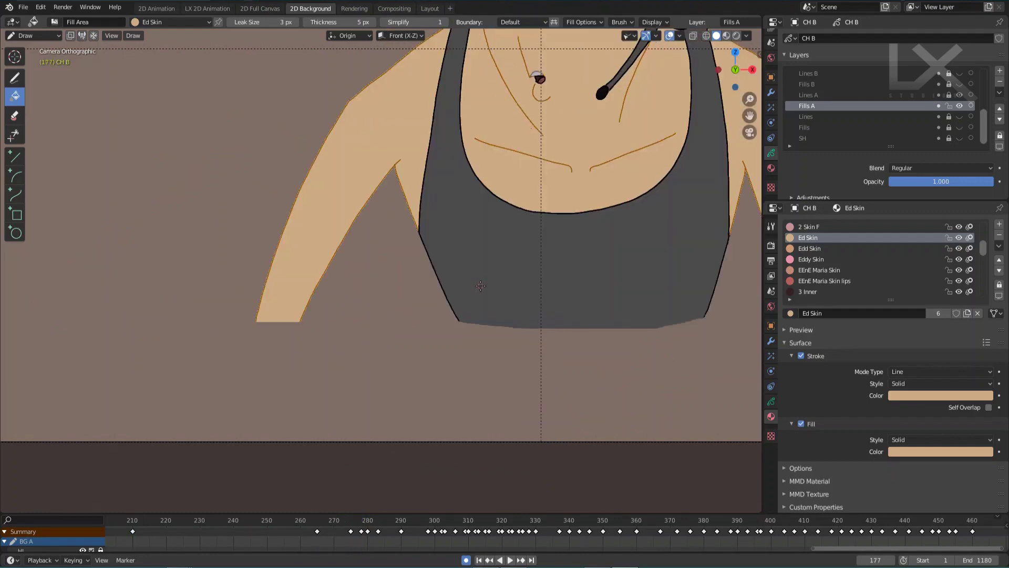
scroll(480, 286, down, 5)
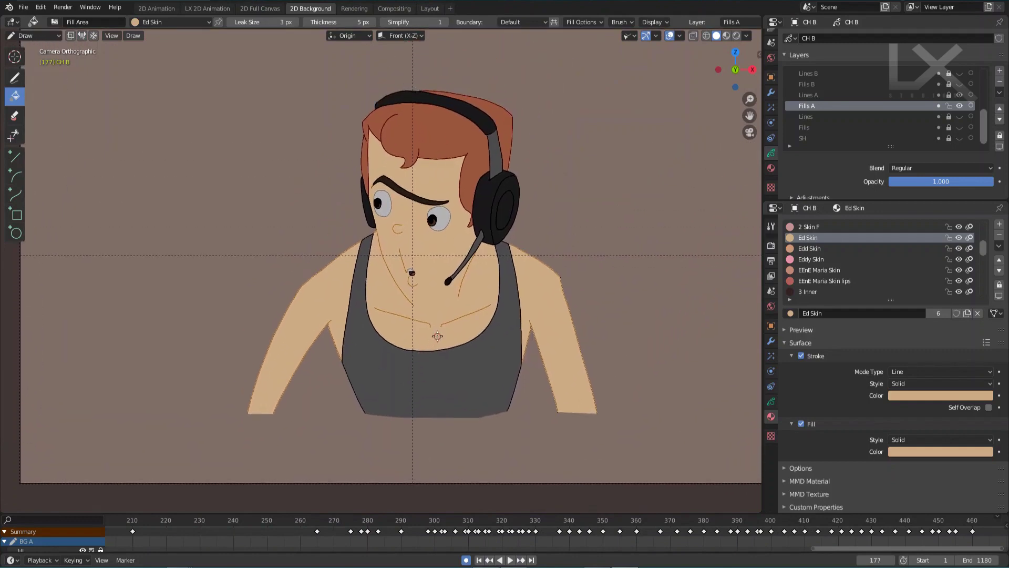
key(Down)
key(Down)
key(Down)
key(Down)
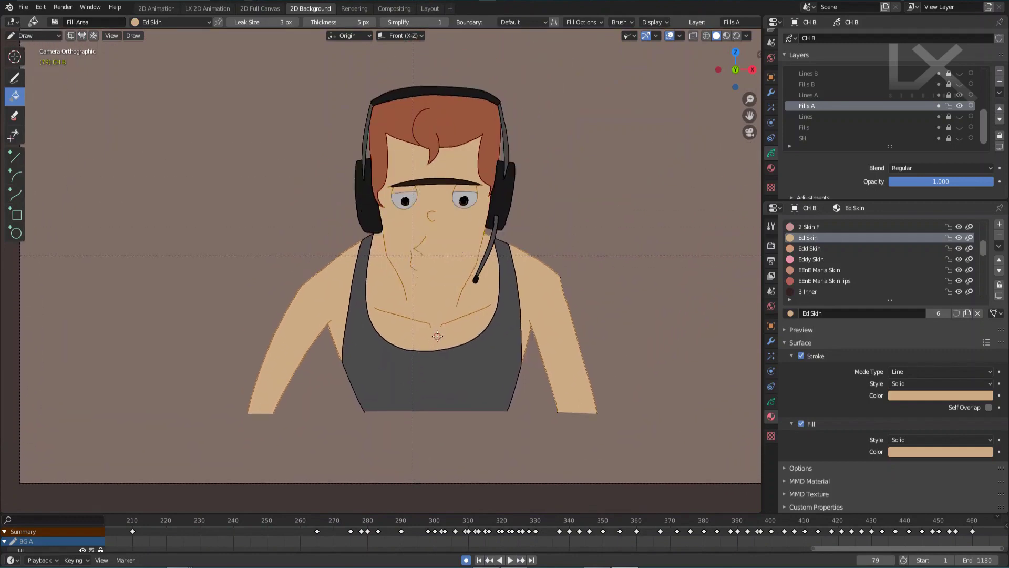
key(Down)
key(Down)
key(Down)
key(Down)
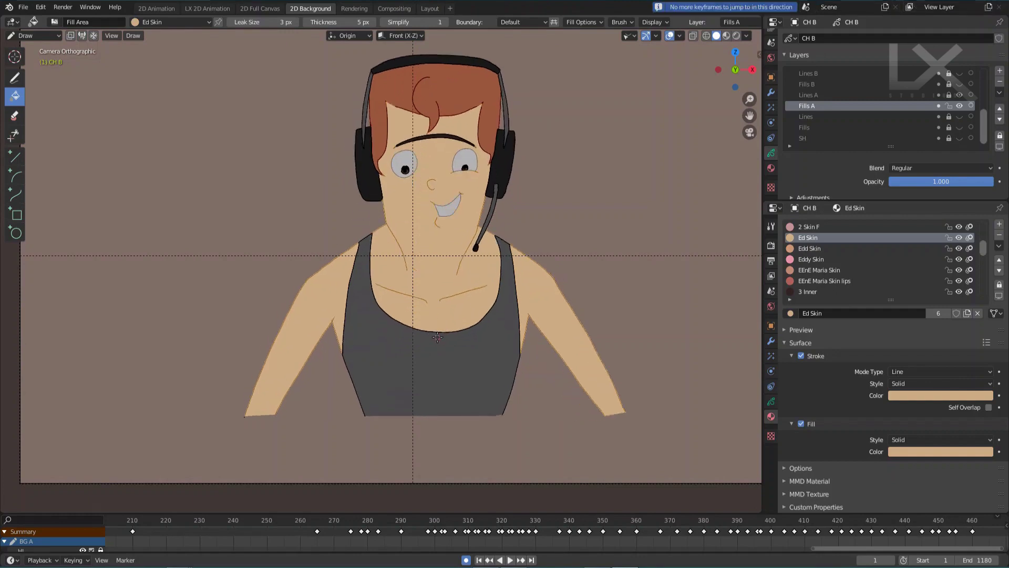
key(Up)
key(Up)
key(Up)
key(Up)
key(Up)
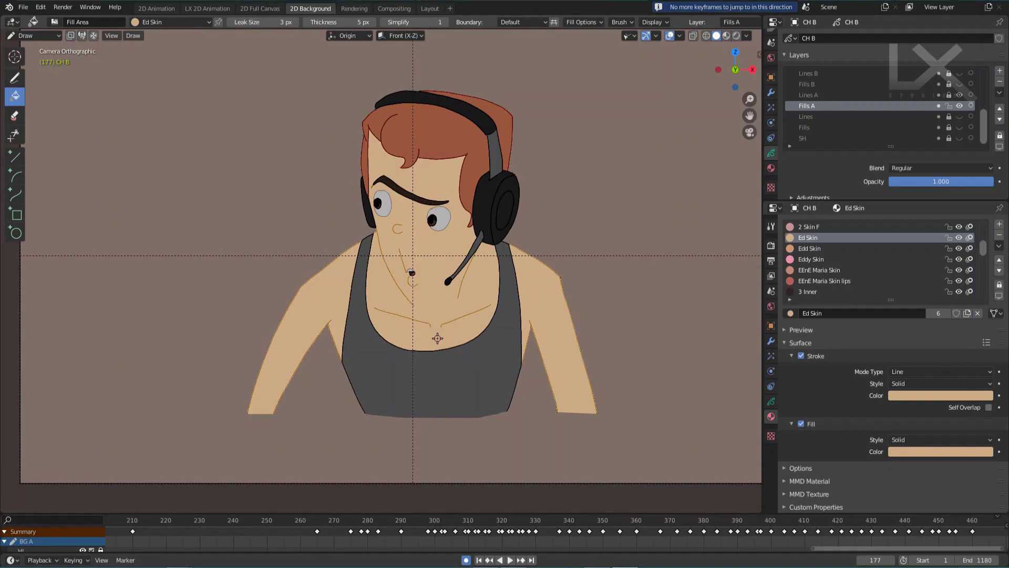
key(Up)
key(Up)
key(Up)
key(Up)
key(Up)
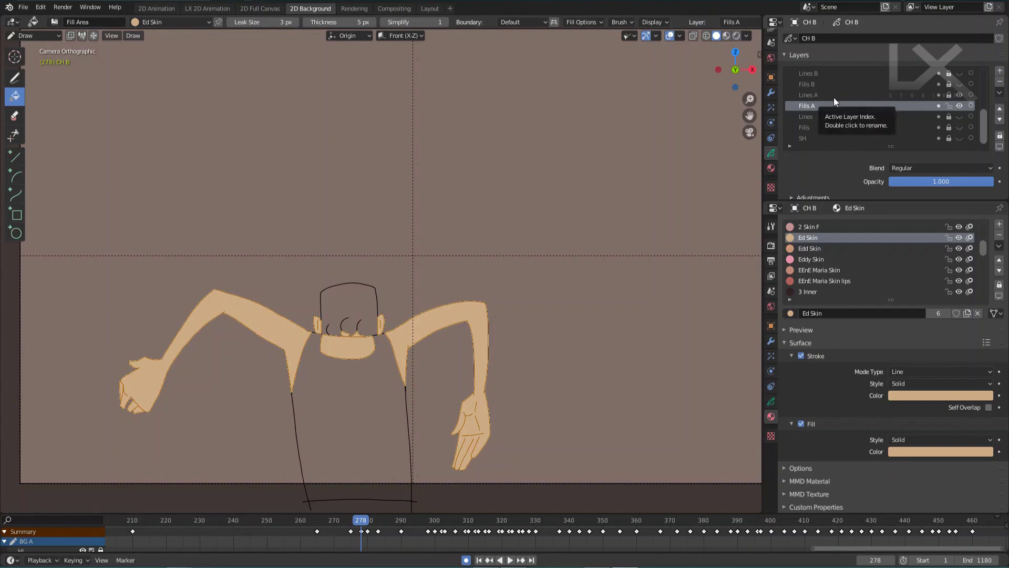
- Unhide all layers, frame the characters and jump to keyframe 280
click(1000, 147)
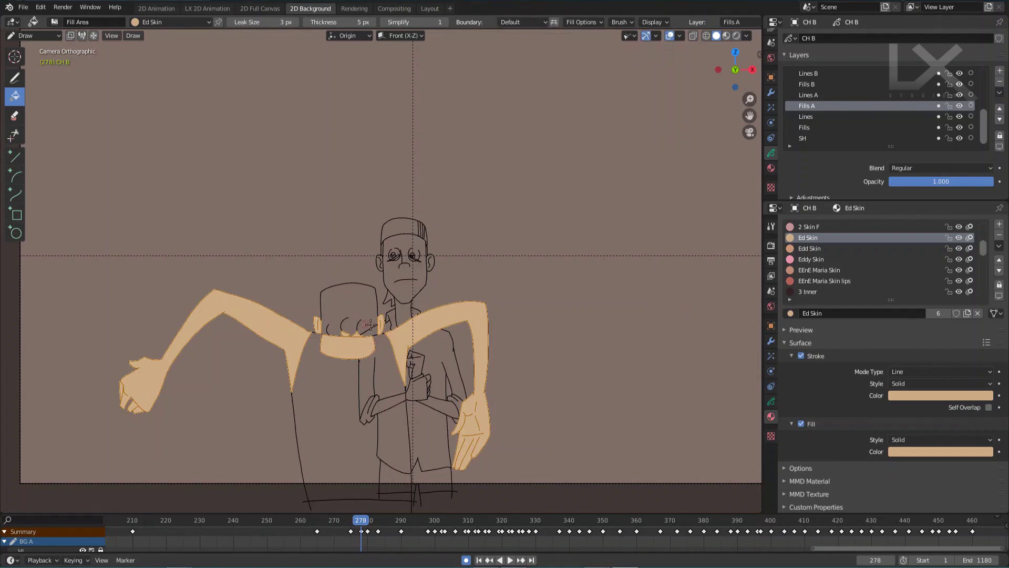
scroll(403, 326, up, 3)
shift+middle_drag(468, 390, 531, 266)
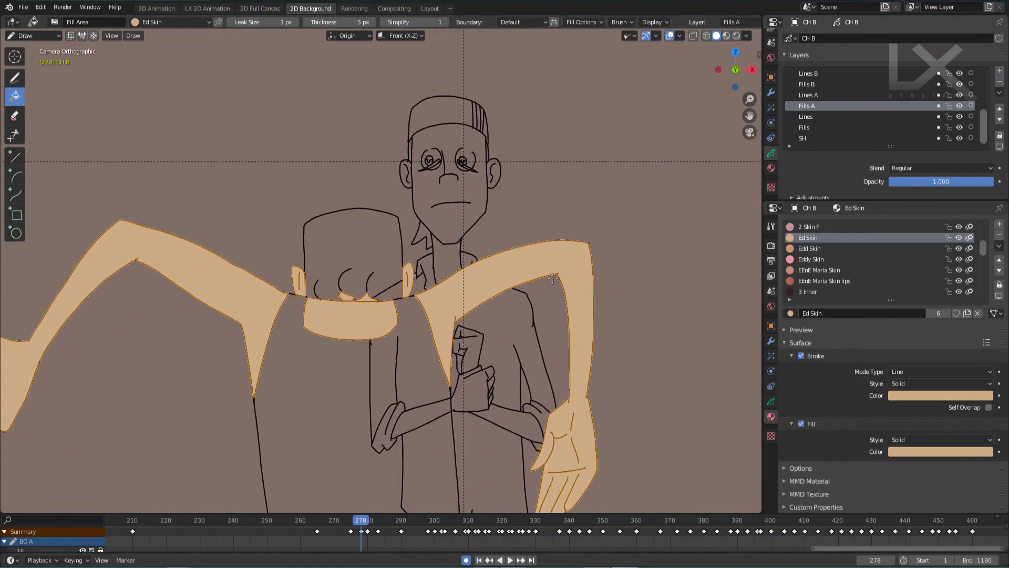
key(Up)
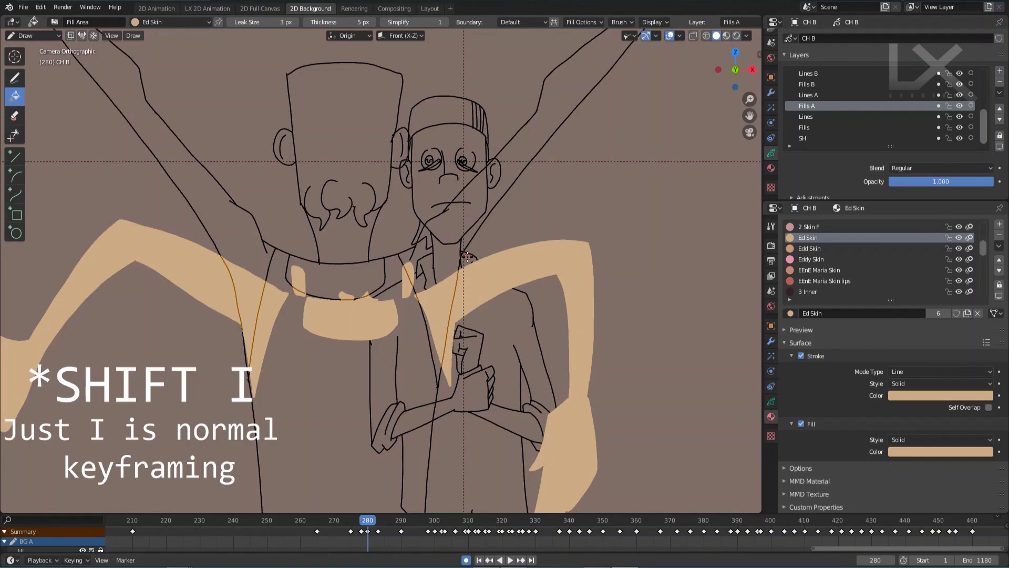
- Insert a blank frame at 280 on Fills A with Shift+I and zoom on the figures
key(shift+i)
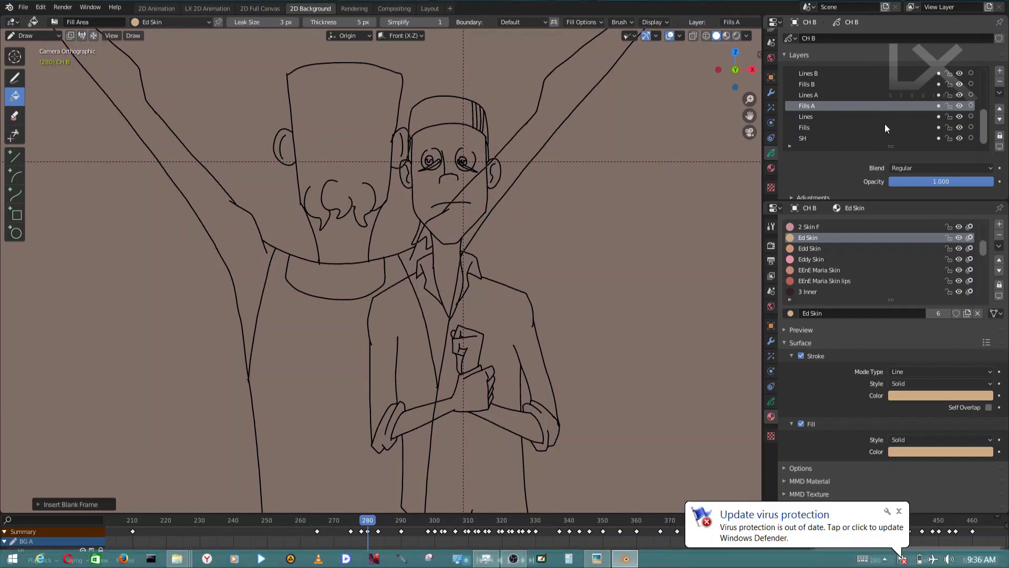
scroll(442, 244, down, 2)
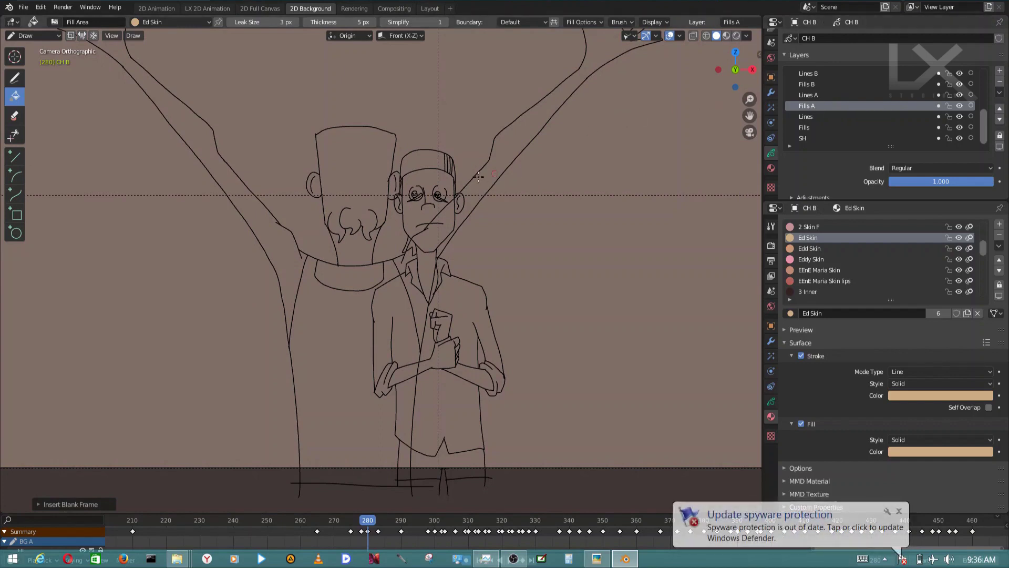
scroll(370, 238, up, 2)
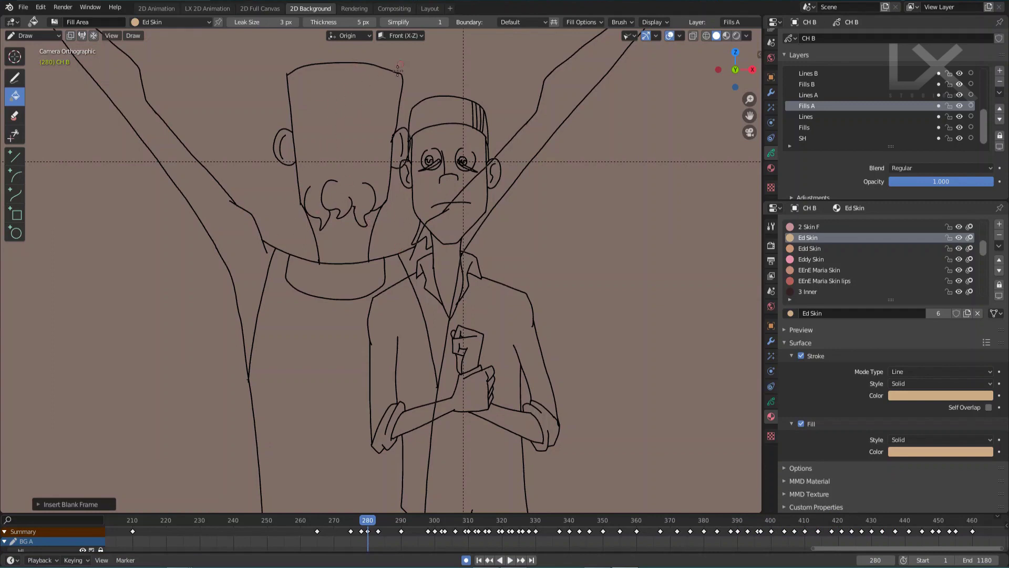
scroll(325, 96, down, 1)
scroll(313, 152, up, 3)
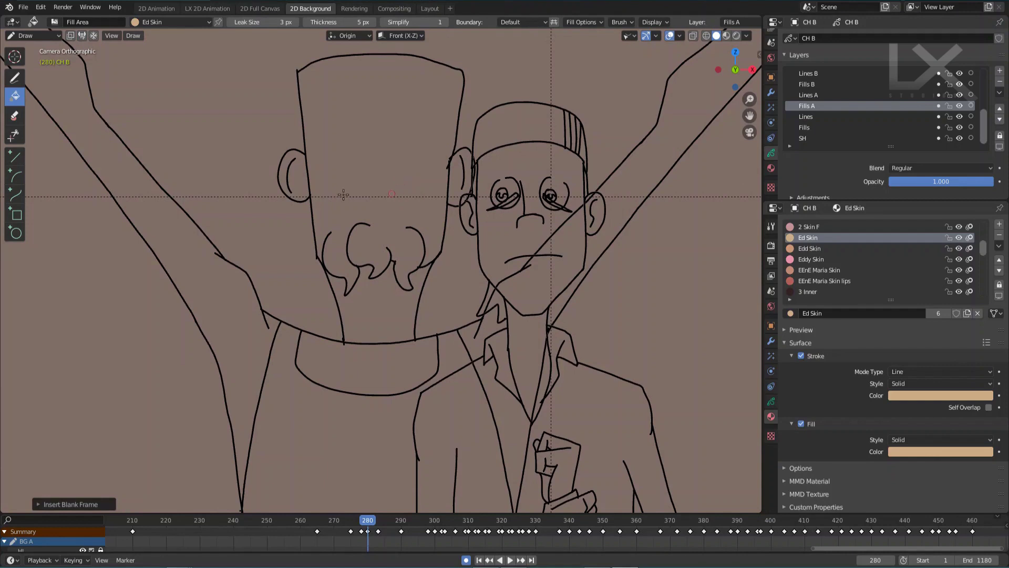
- Fill the left figure's head and neck with Ed Skin, then undo it
click(359, 167)
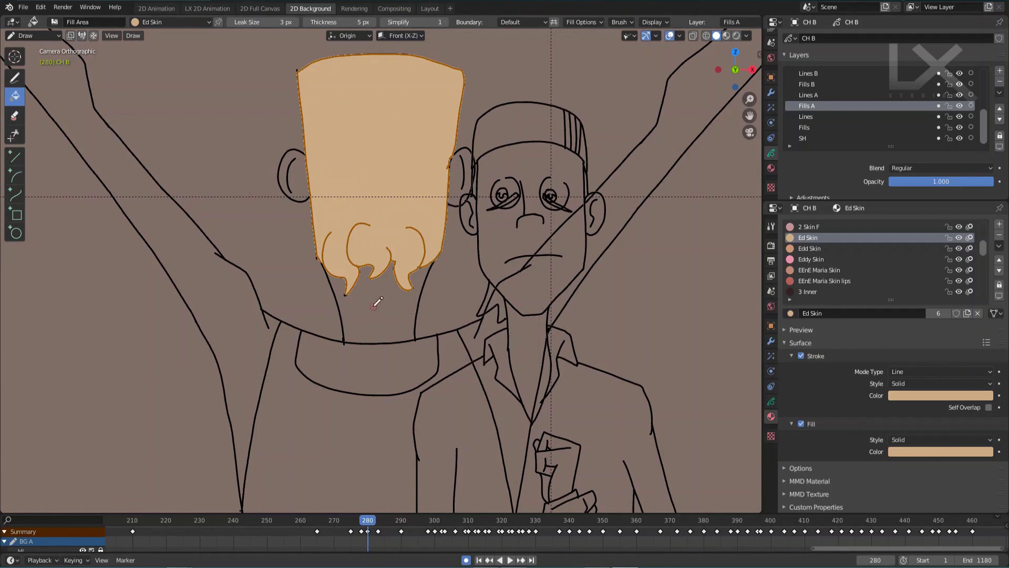
click(375, 330)
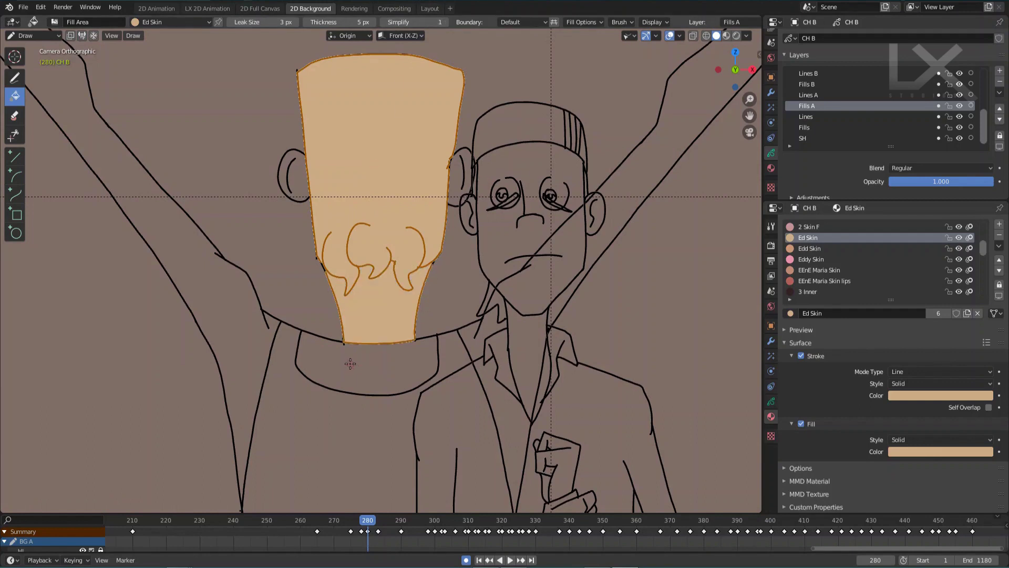
key(ctrl+z)
key(ctrl+z)
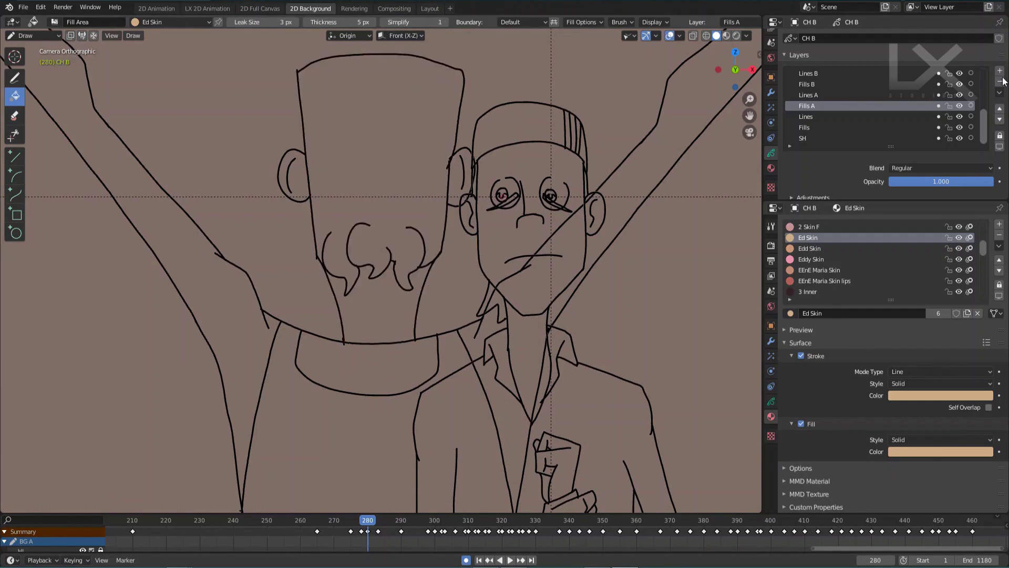
- On Lines A, toggle its visibility, fill the head and both ears, then undo
click(819, 94)
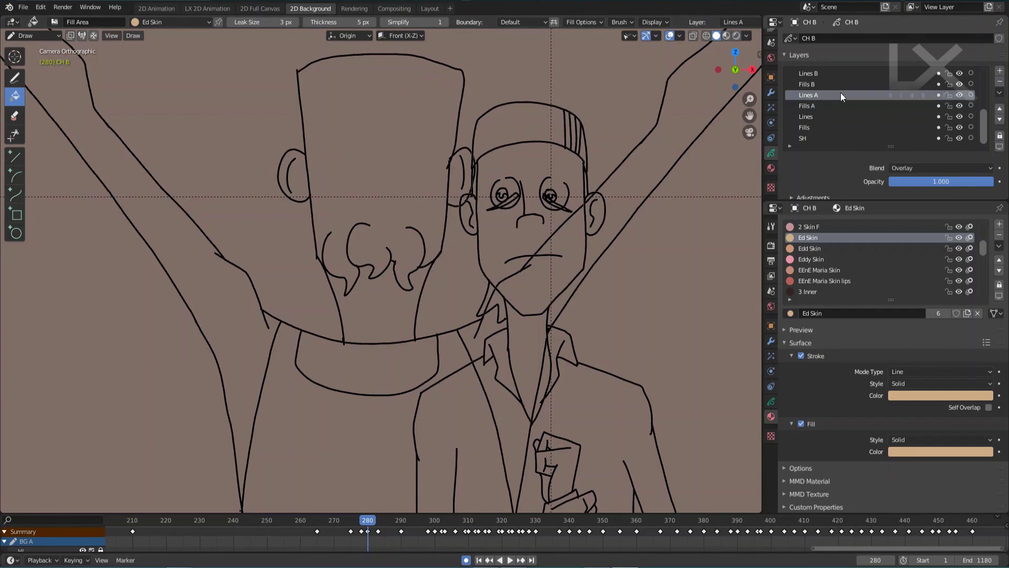
click(959, 95)
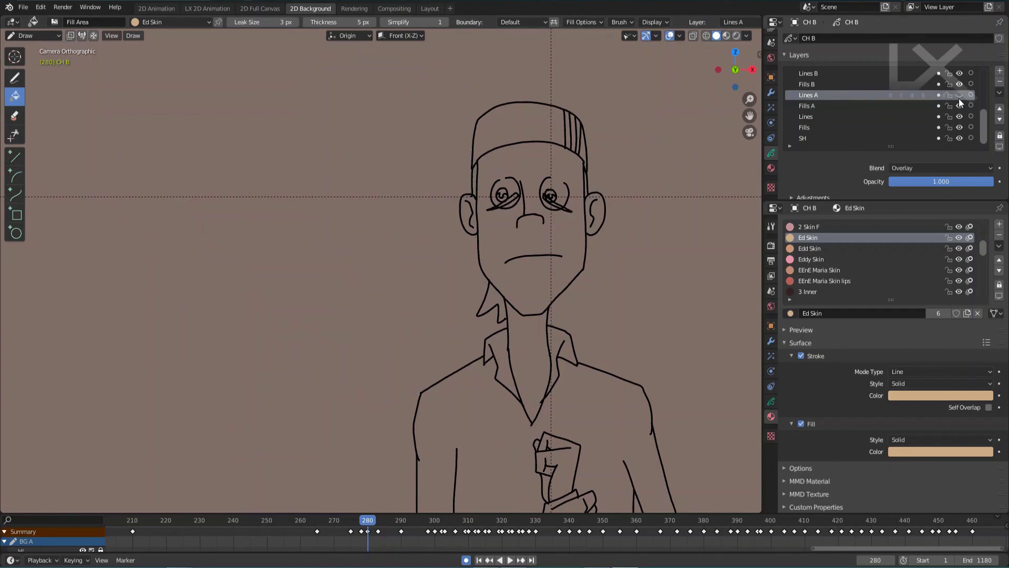
click(960, 96)
click(959, 96)
click(960, 96)
click(368, 179)
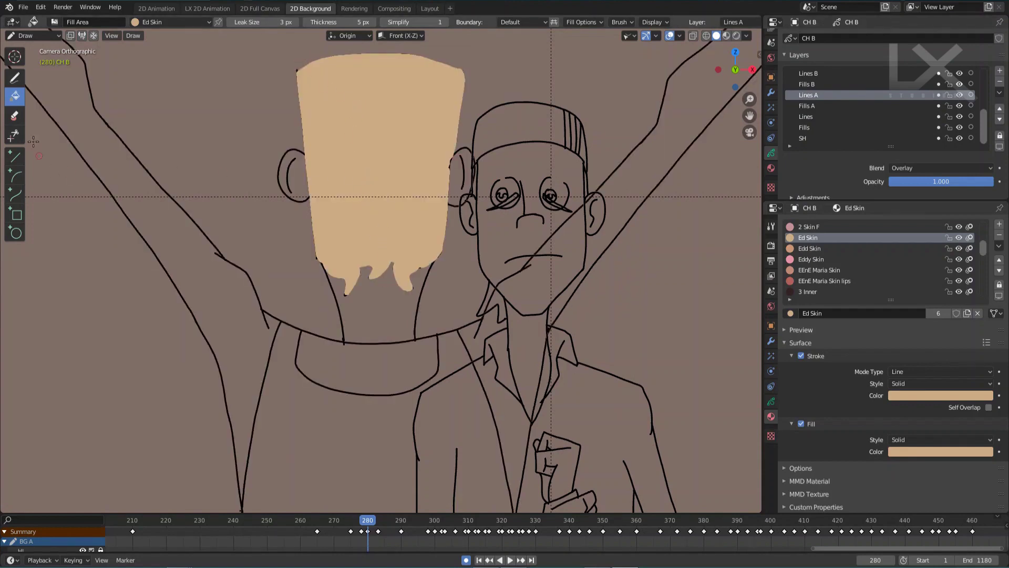
click(303, 181)
click(455, 177)
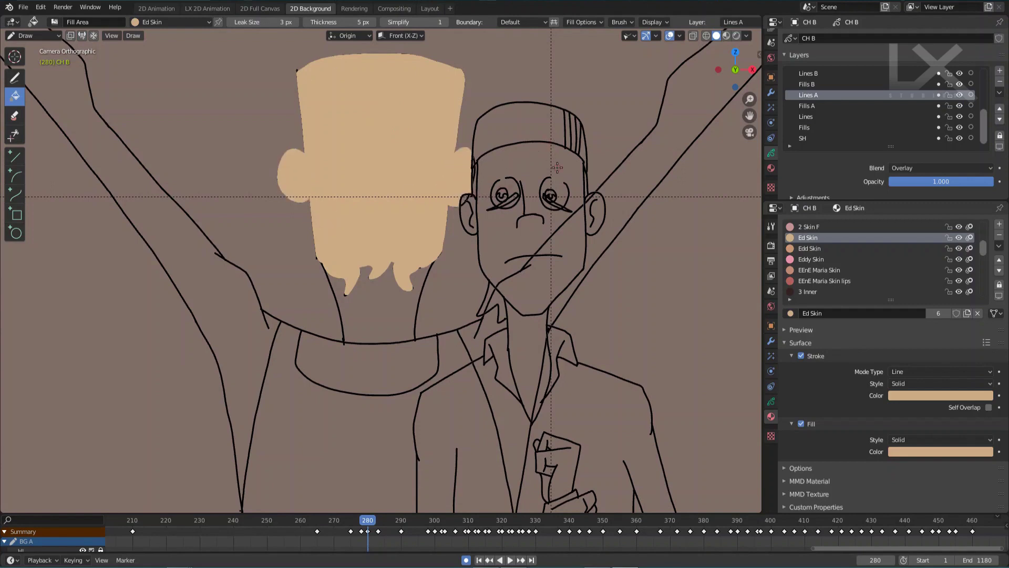
key(ctrl+z)
key(ctrl+z)
key(ctrl+z)
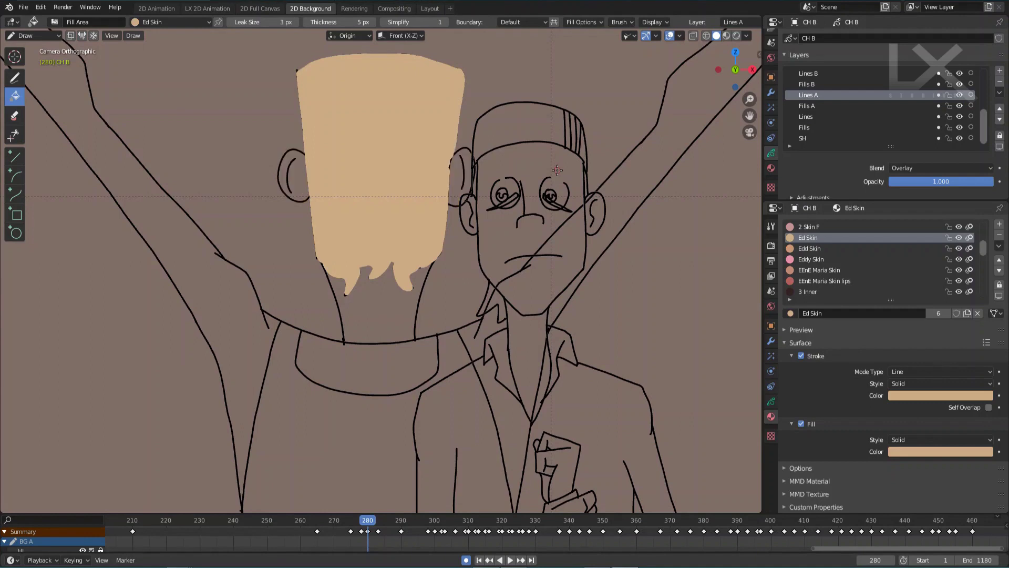
- Back on Fills A, fill the head, neck and collar with Ed Skin
click(824, 106)
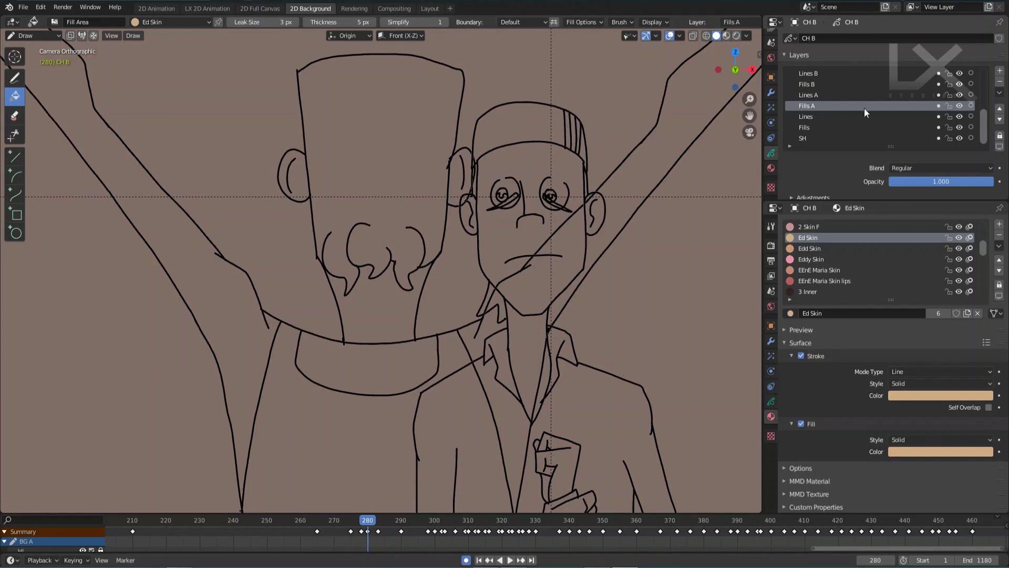
click(394, 157)
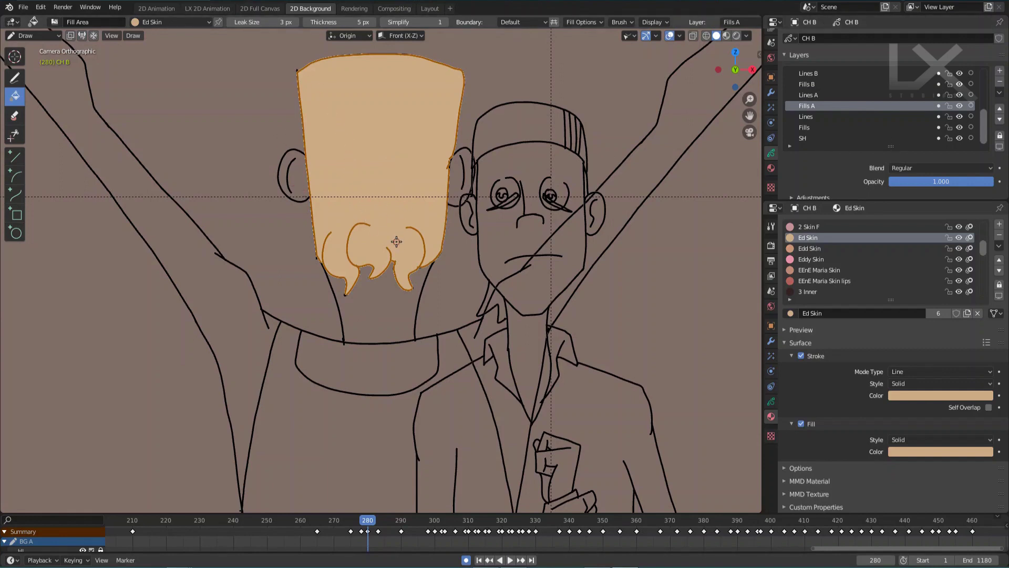
click(374, 315)
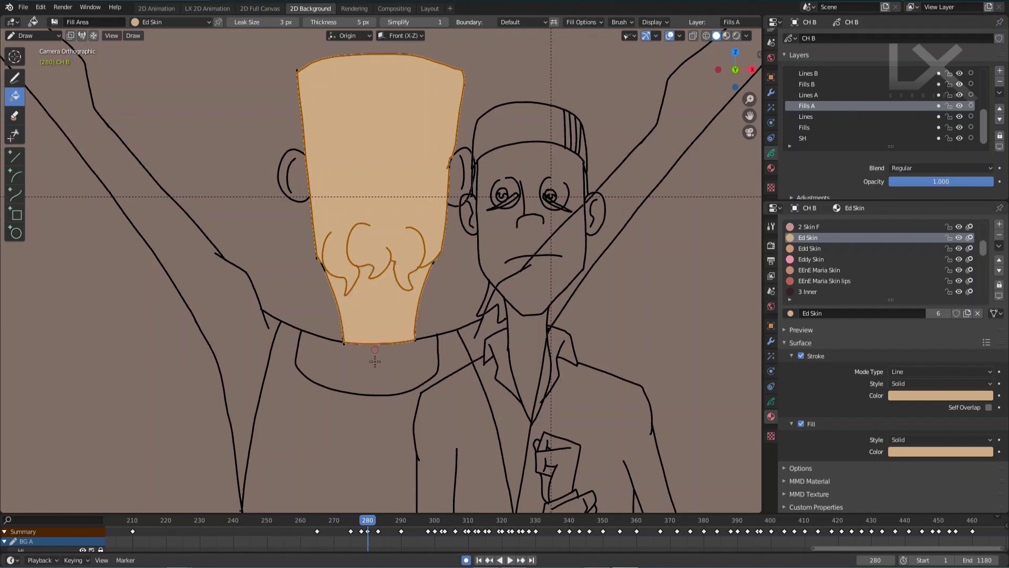
click(363, 380)
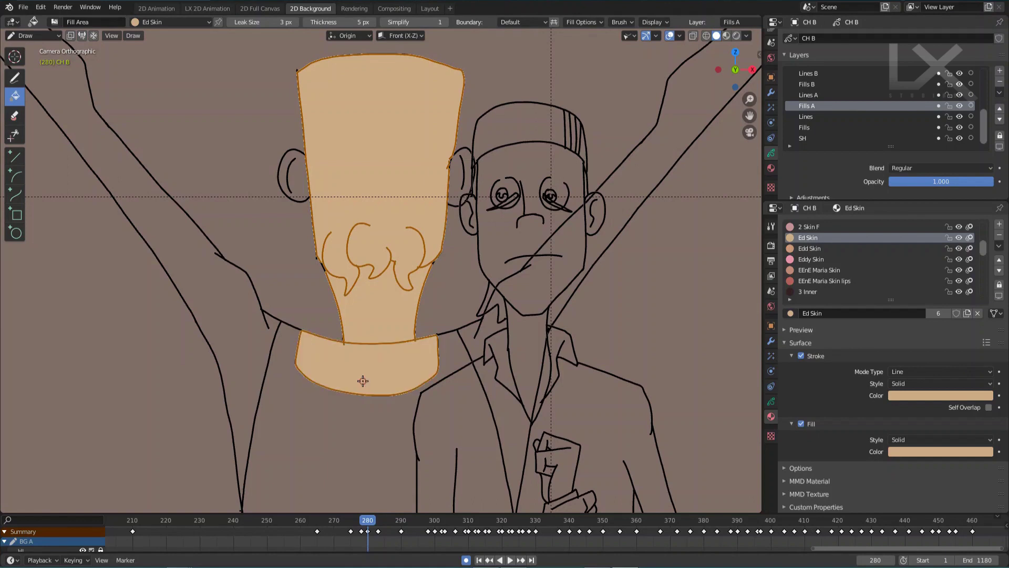
- Undo the collar fill, then fill the neck, left ear and collar band with Ed Skin
key(ctrl+z)
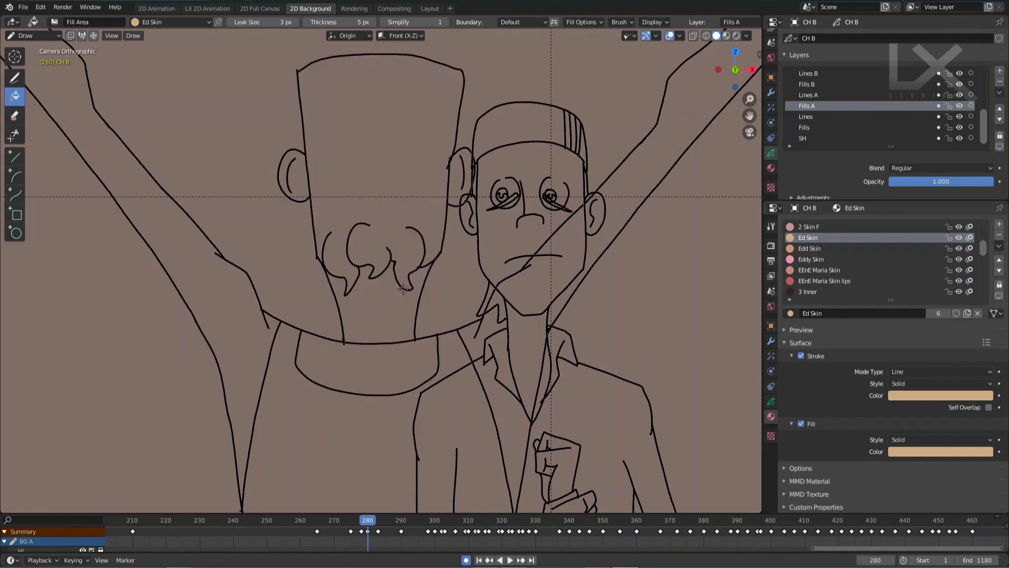
click(402, 320)
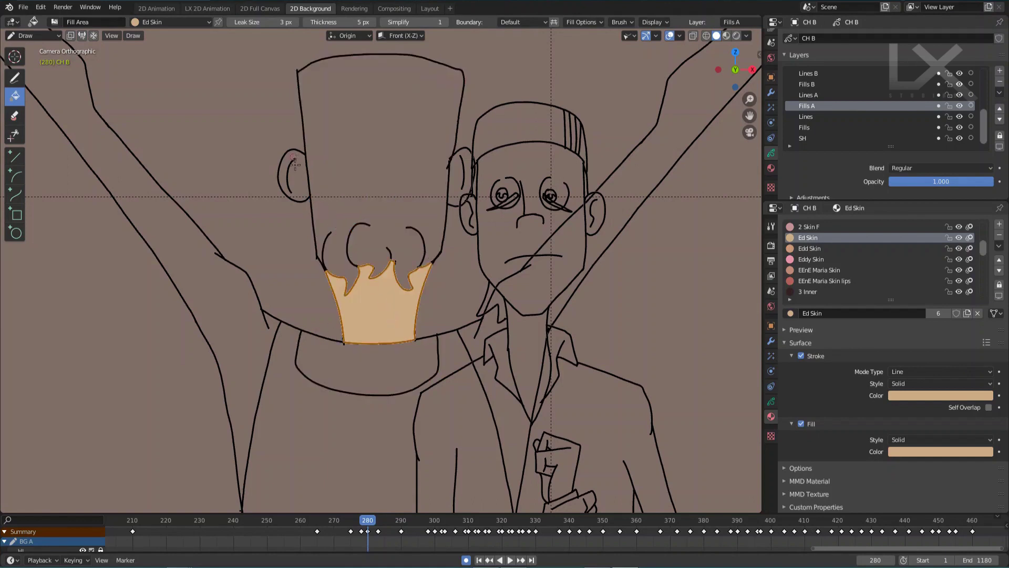
scroll(368, 184, up, 3)
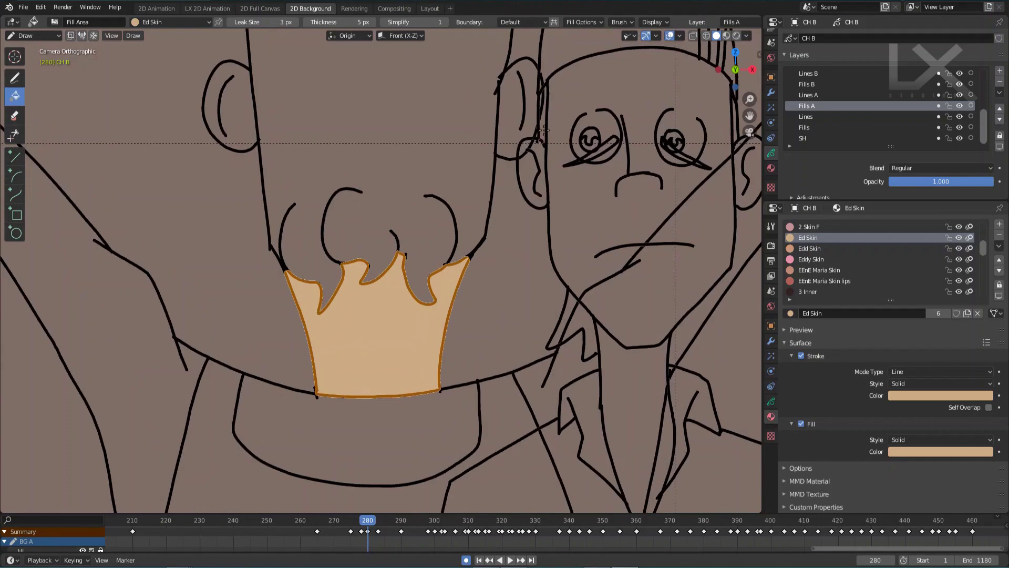
click(243, 128)
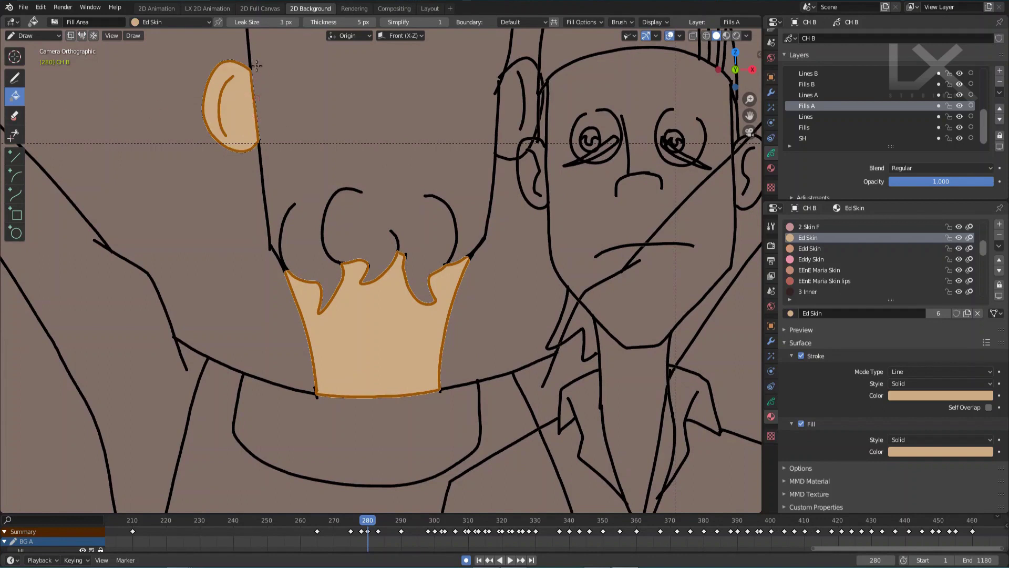
shift+middle_drag(394, 404, 403, 319)
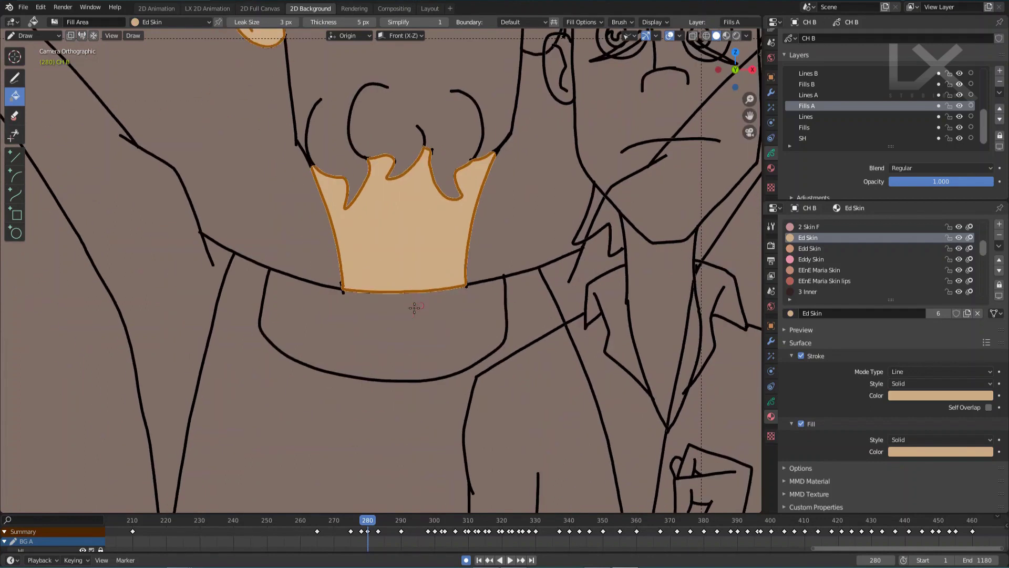
click(404, 323)
scroll(454, 290, down, 4)
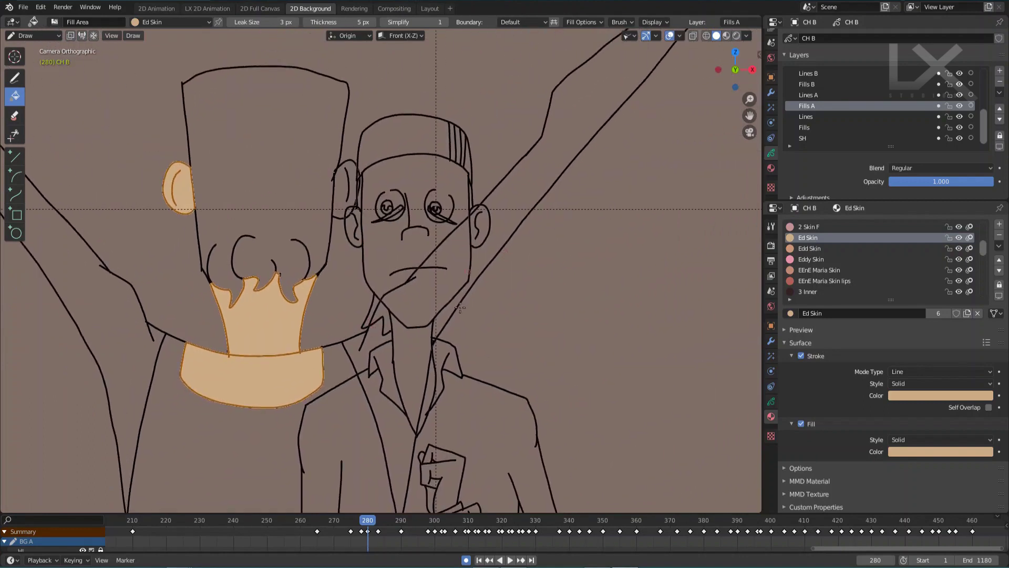
scroll(460, 307, up, 3)
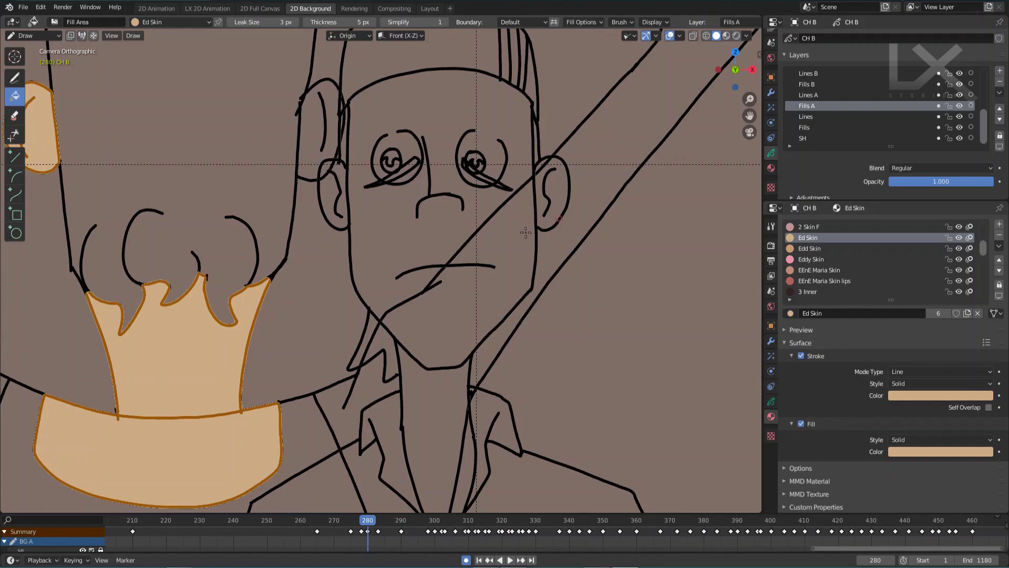
- Fill the arm bands and face, undo the leaking fill, and make Lines A active
click(505, 235)
click(499, 223)
click(556, 245)
click(548, 188)
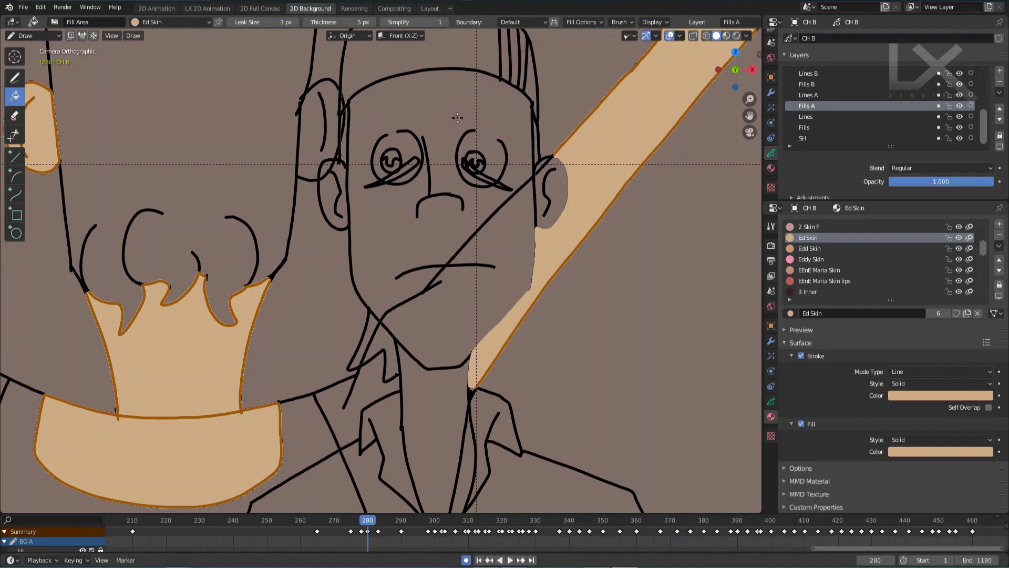
click(482, 306)
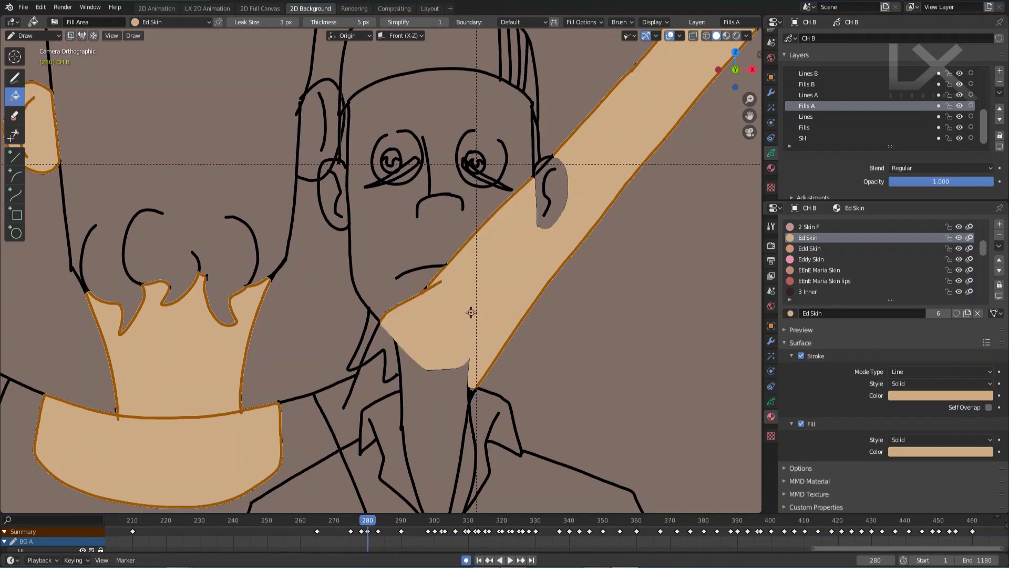
key(ctrl+z)
key(ctrl+z)
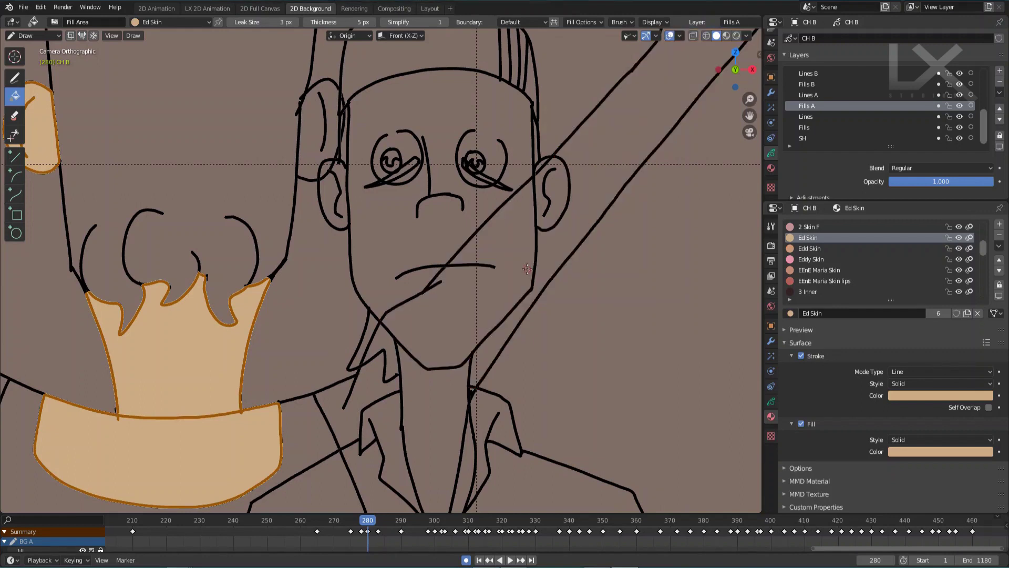
click(822, 95)
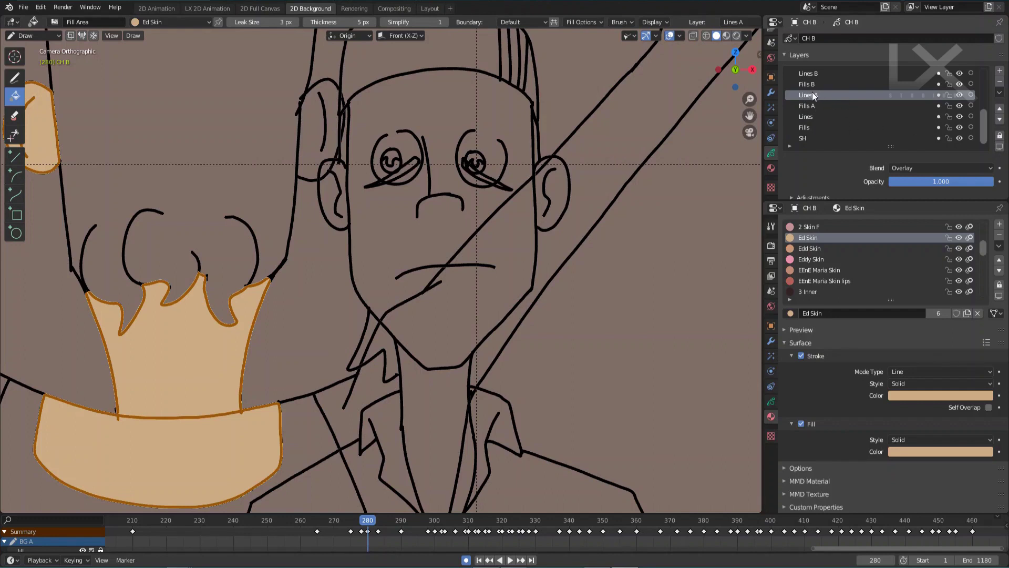
- Isolate Lines A, show Fills A, lock Lines A and unlock Fills A
click(1000, 147)
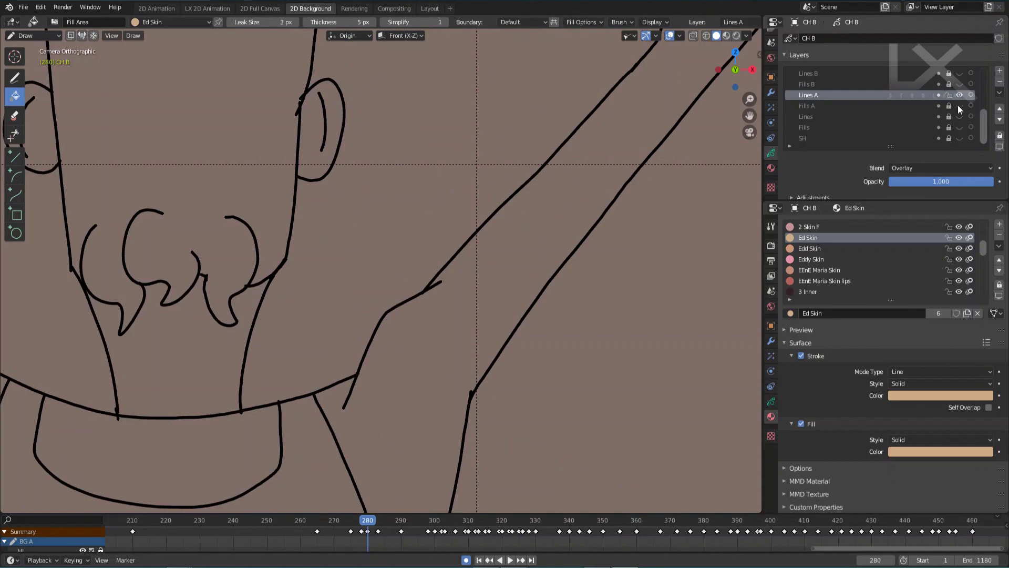
click(822, 106)
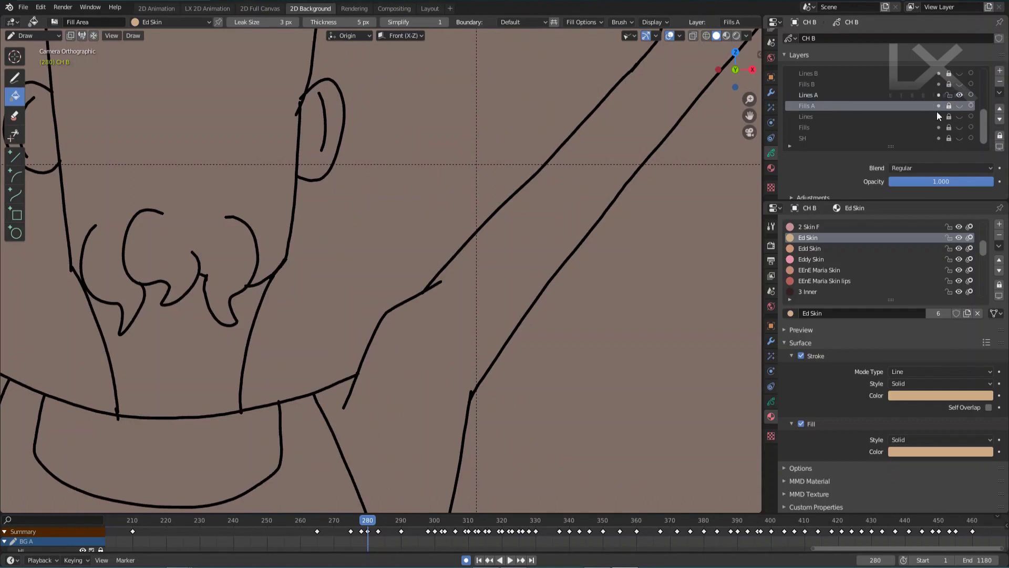
click(960, 106)
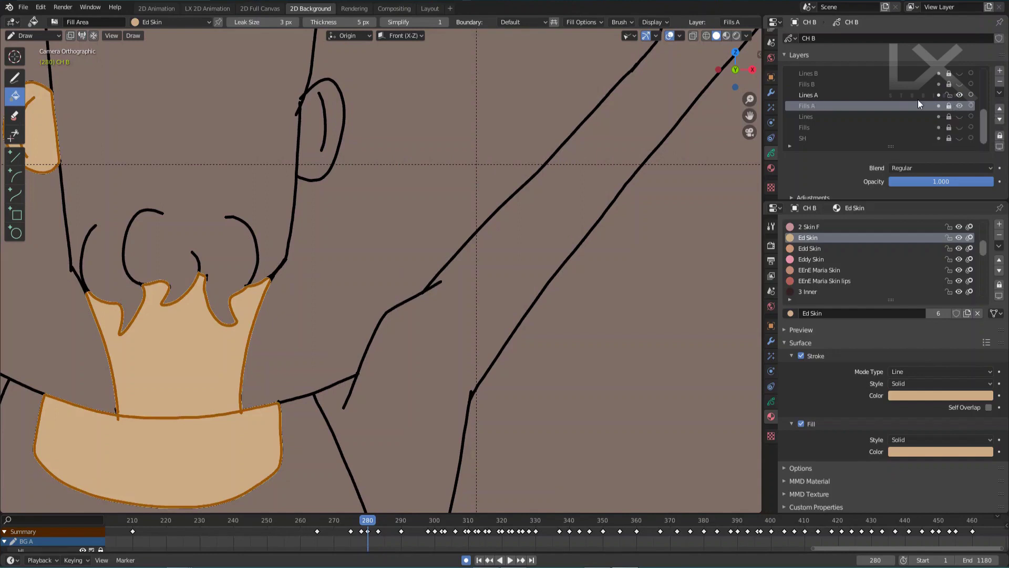
click(948, 95)
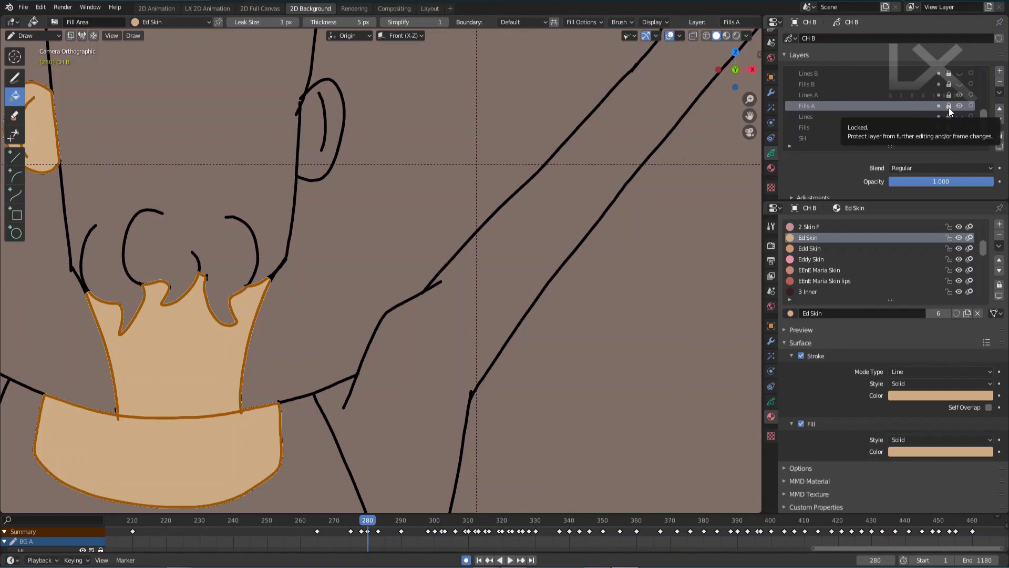
click(948, 107)
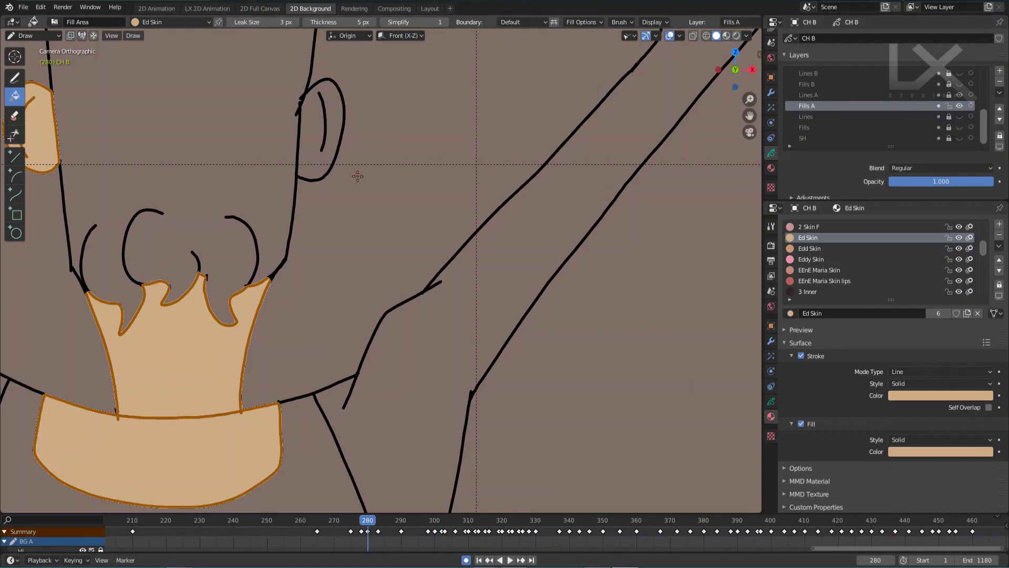
- Reframe the figure and fill its right arm with Ed Skin
scroll(357, 176, down, 4)
shift+middle_drag(378, 189, 394, 225)
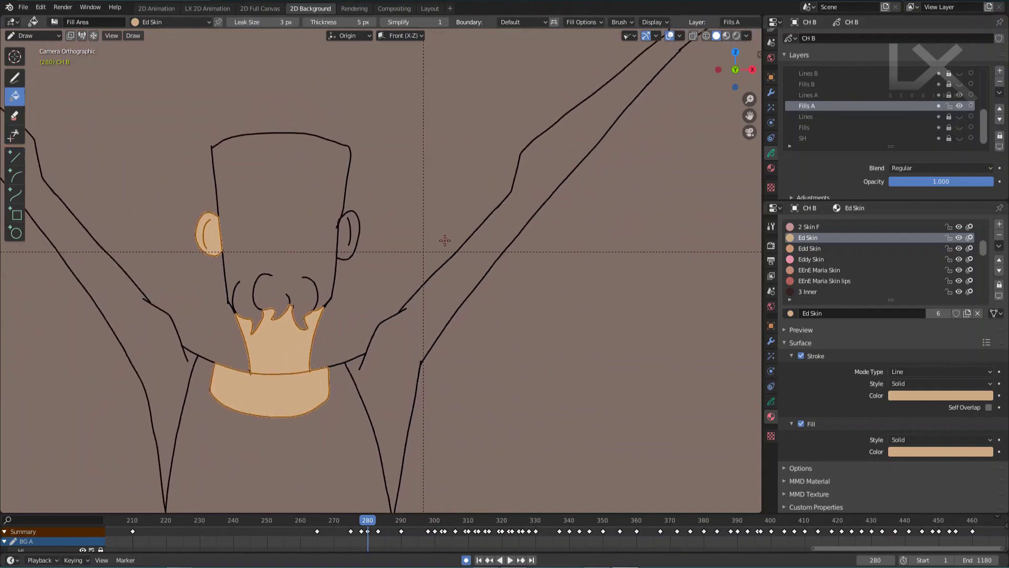
scroll(445, 256, down, 1)
shift+middle_drag(463, 252, 555, 170)
scroll(555, 169, up, 2)
click(511, 249)
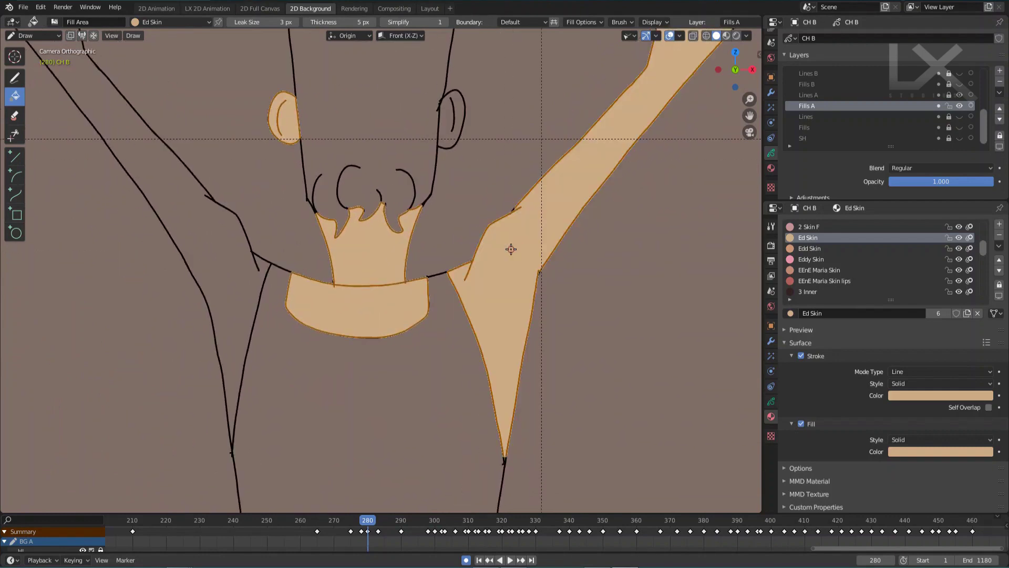
- Enter Edit Mode with Tab and select the right arm's Ed Skin fill stroke
key(Tab)
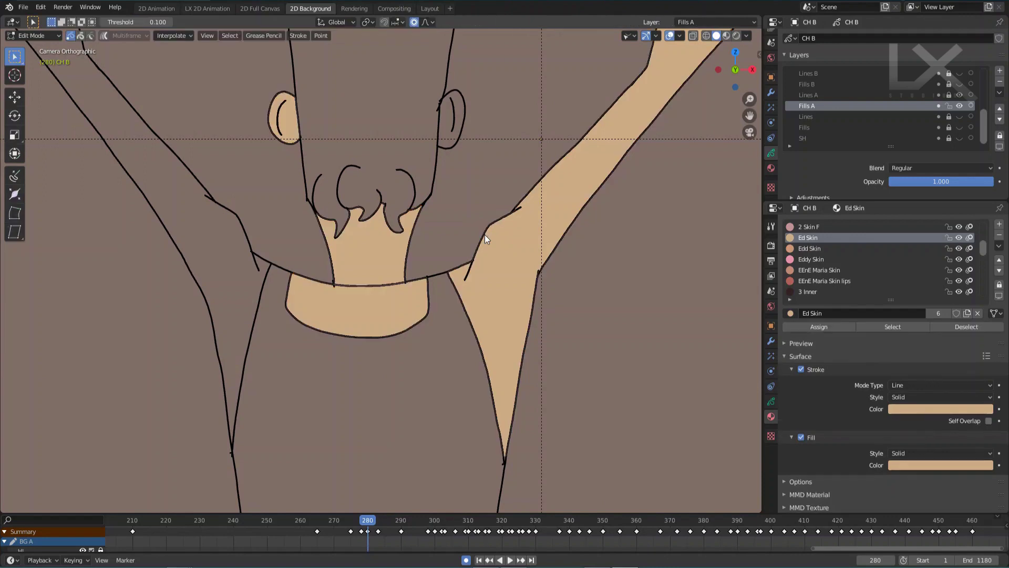
key(Tab)
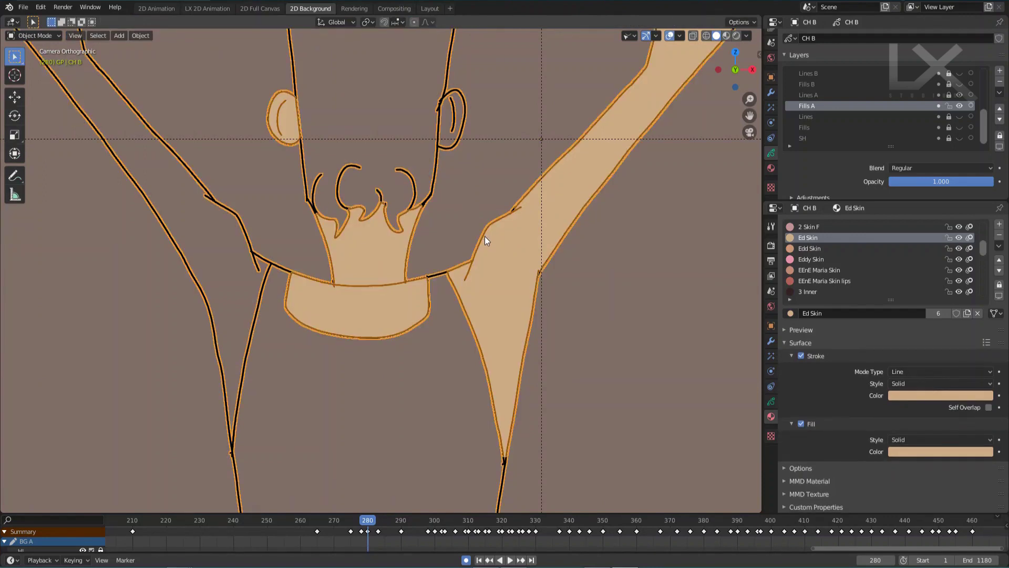
key(Tab)
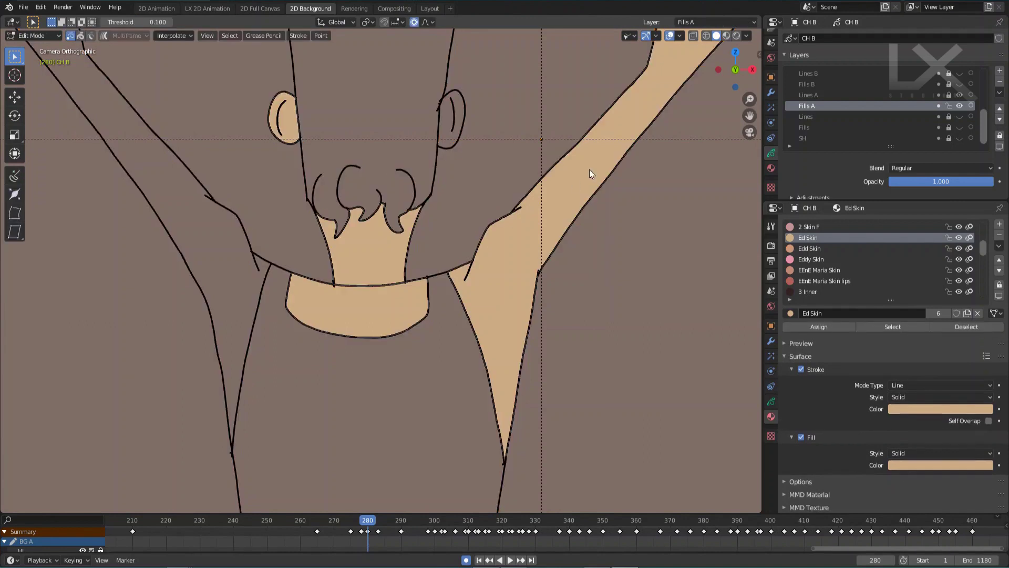
scroll(513, 267, up, 1)
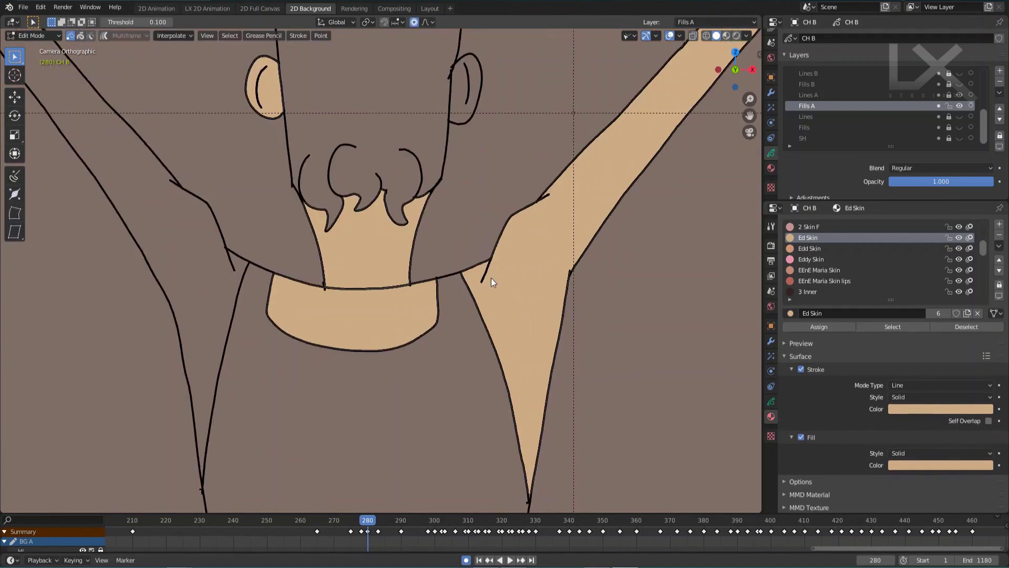
click(471, 292)
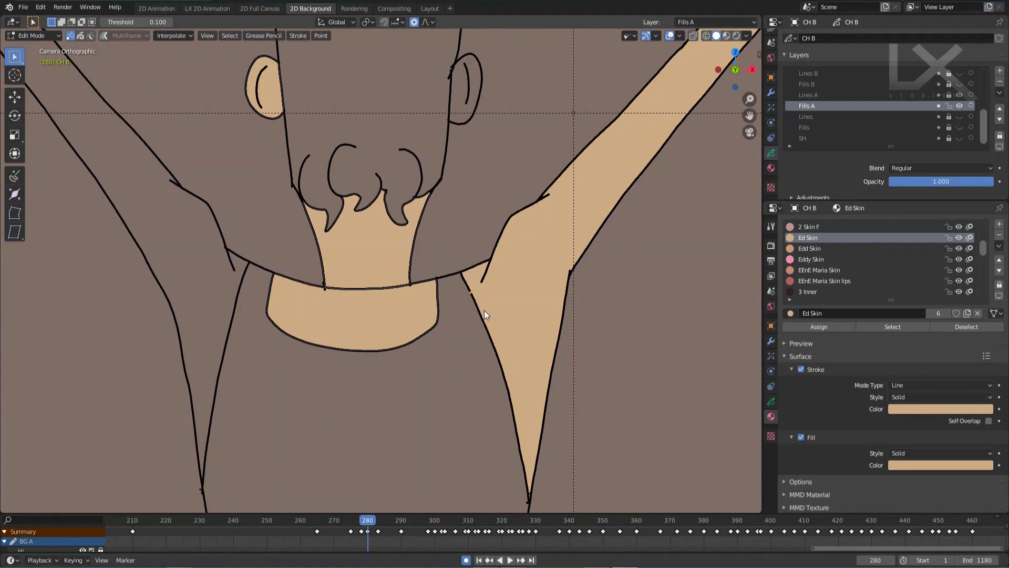
scroll(475, 302, up, 1)
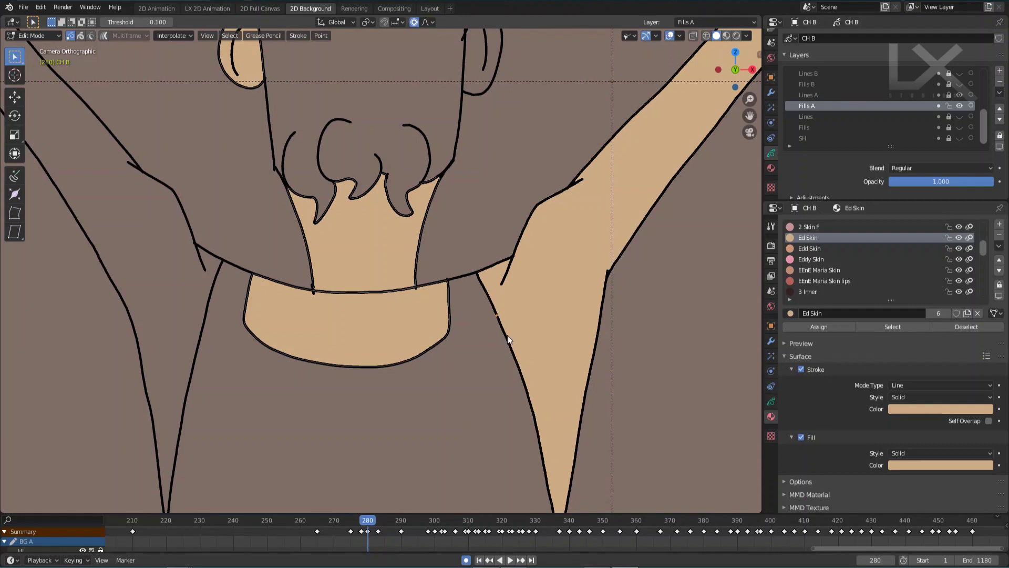
click(534, 290)
scroll(535, 290, down, 3)
scroll(534, 293, down, 2)
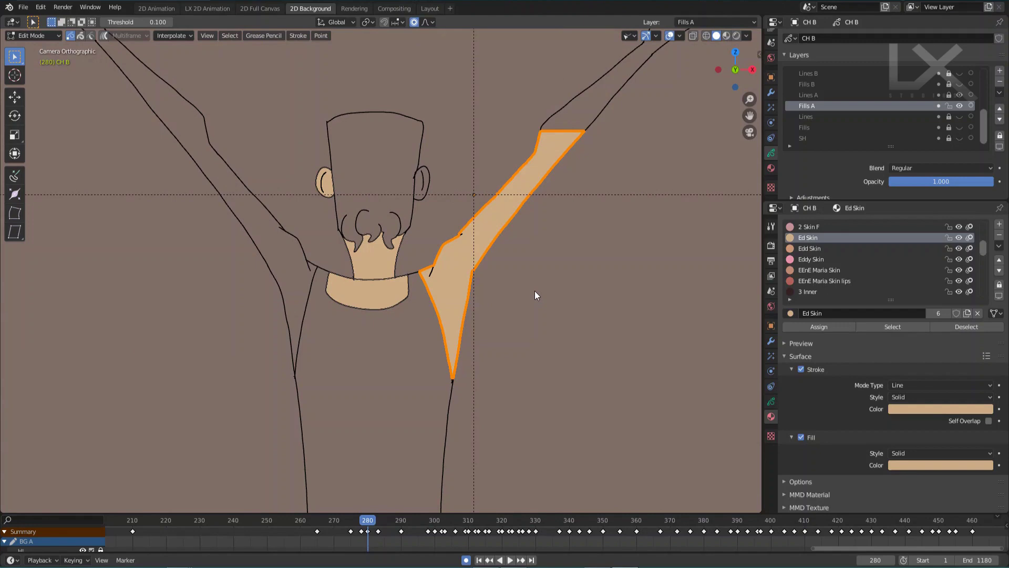
scroll(479, 279, up, 3)
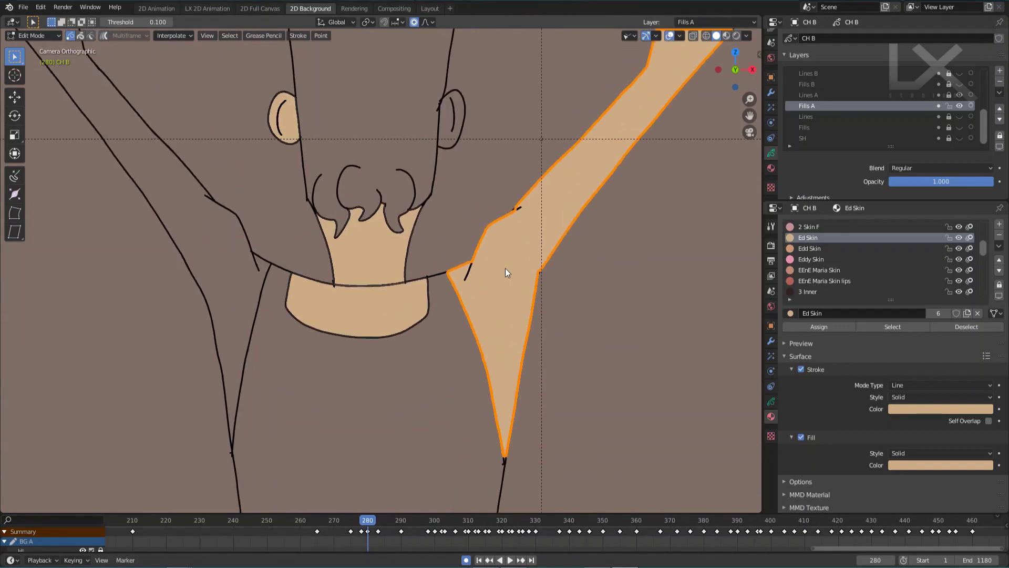
click(9, 7)
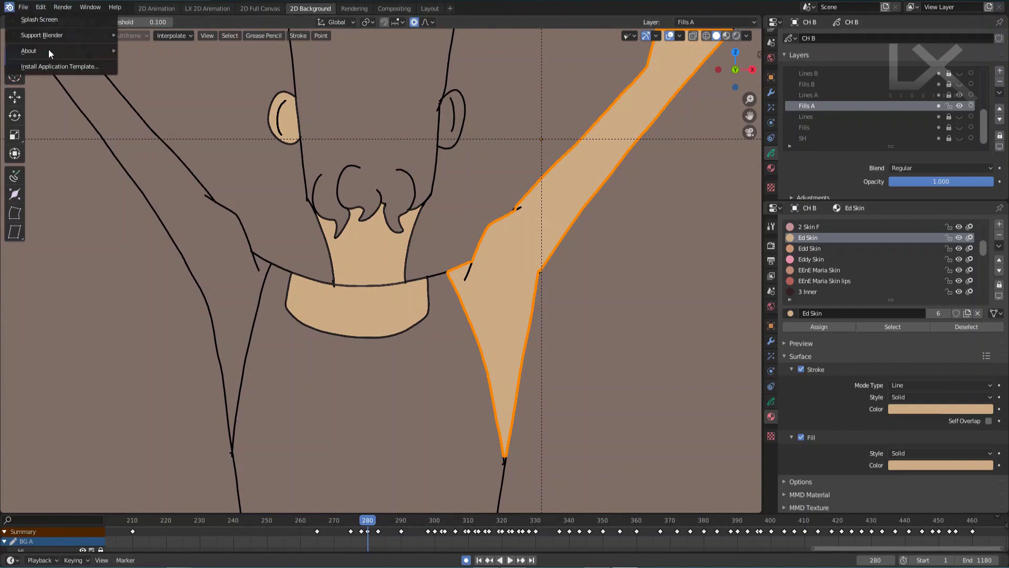
click(51, 19)
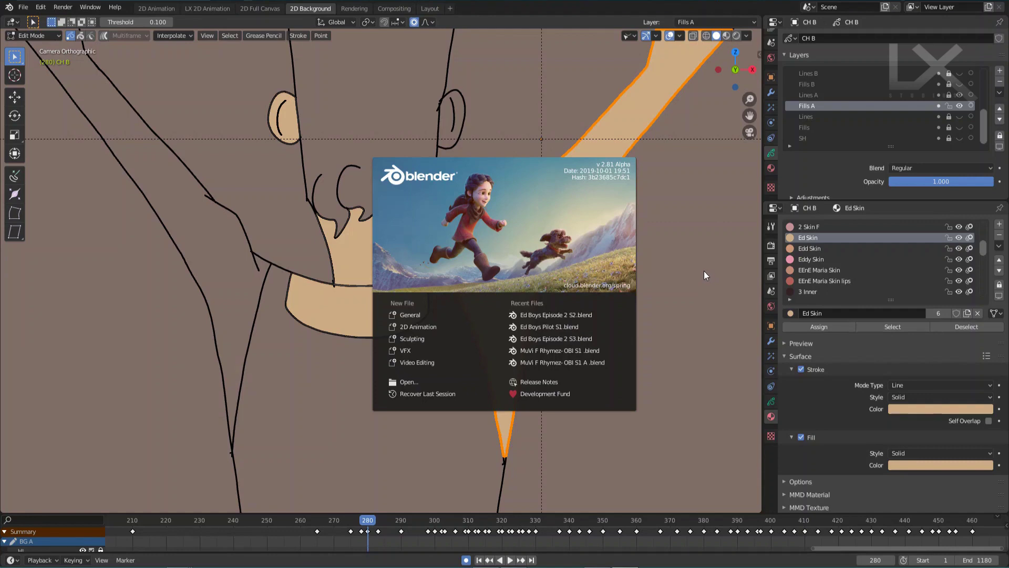
- Clear the selection and select the whole neck fill stroke with Ctrl+L
click(676, 270)
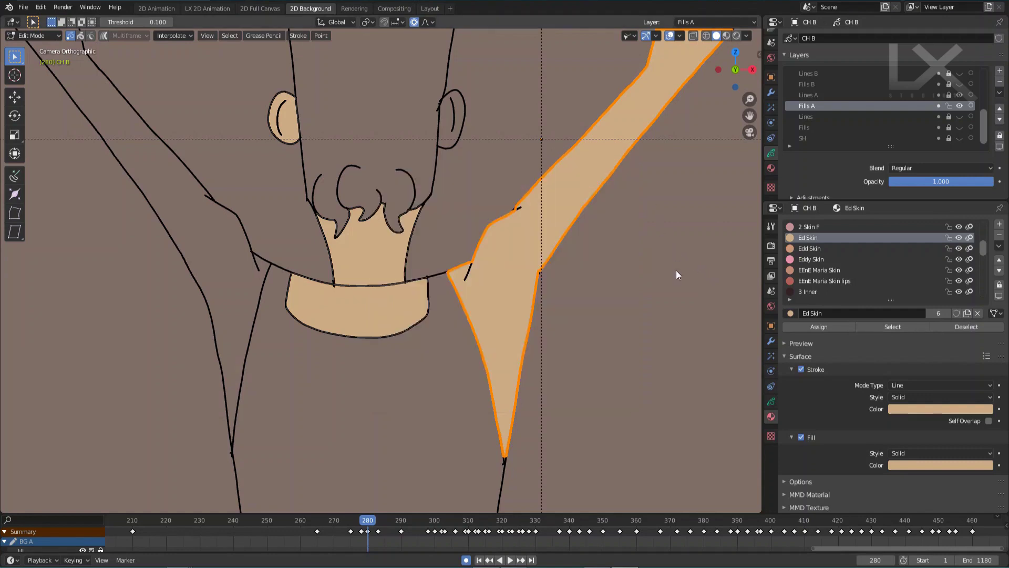
key(a)
key(alt+a)
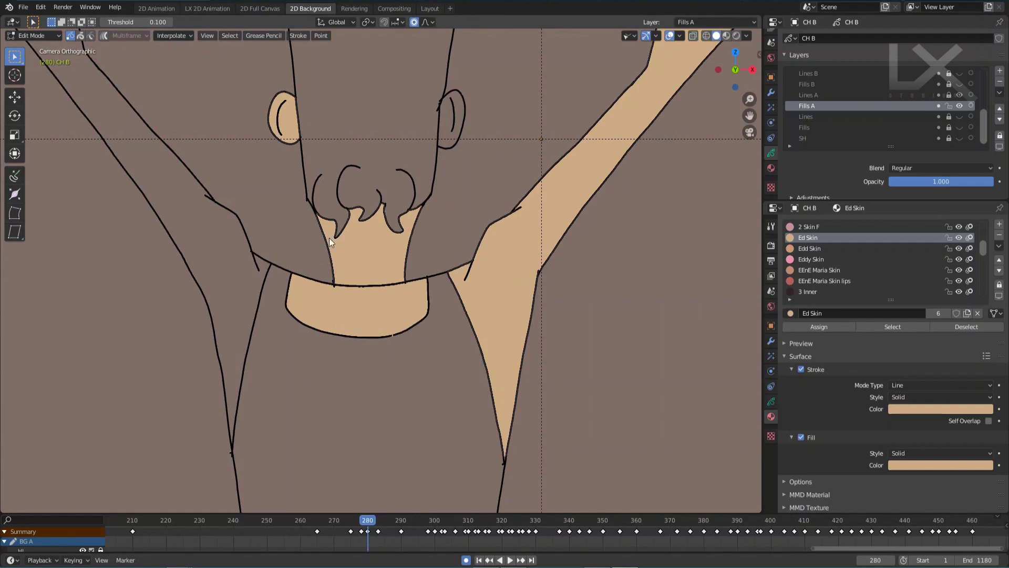
click(329, 253)
key(ctrl+l)
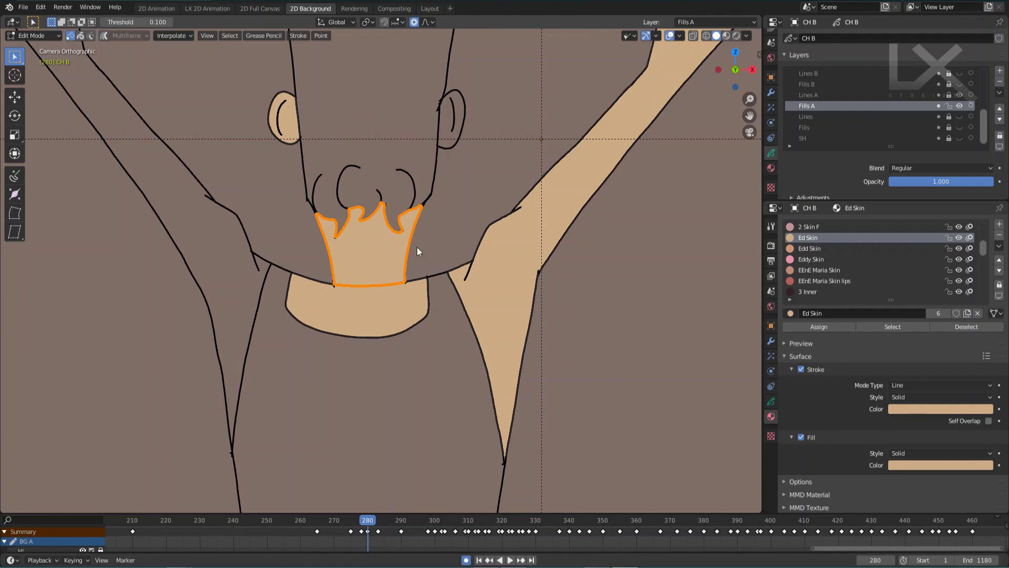
- Clear the selection again and select the whole collar fill stroke with Ctrl+L
scroll(460, 147, up, 3)
key(a)
key(alt+a)
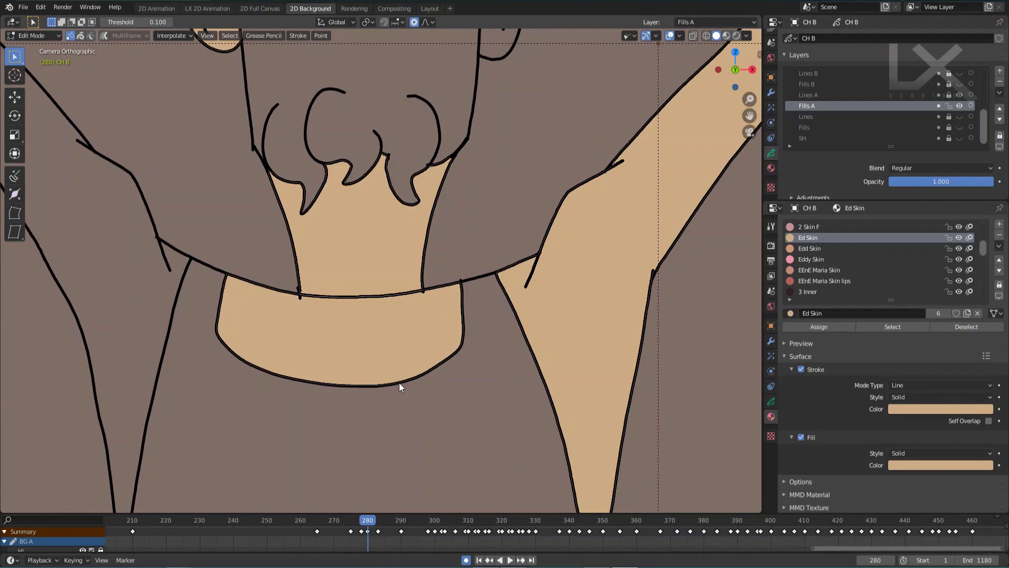
click(399, 382)
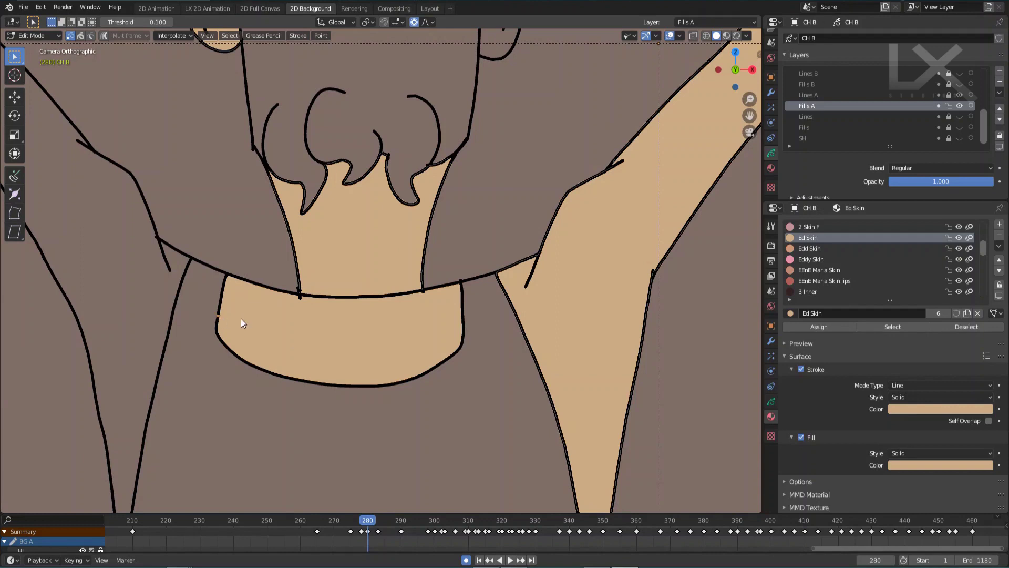
key(ctrl+l)
- Deselect the collar fill by clicking empty space, zooming around the drawing
scroll(419, 337, down, 5)
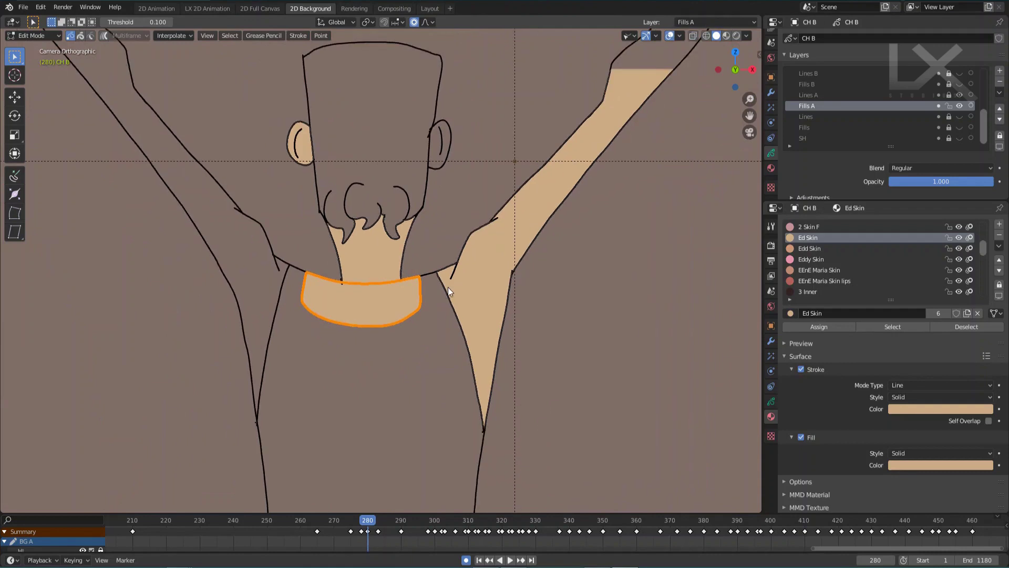
click(448, 290)
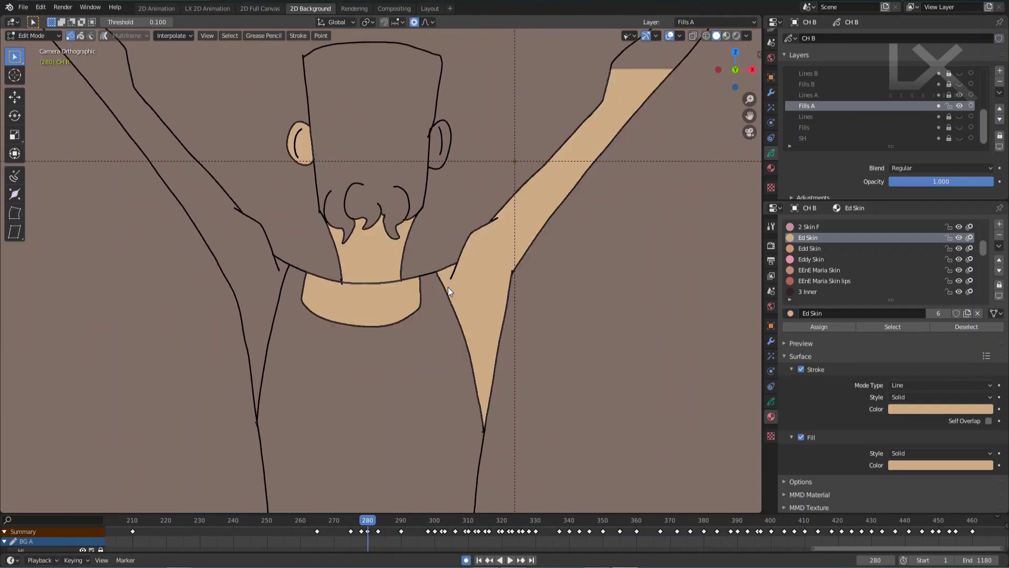
scroll(443, 241, up, 3)
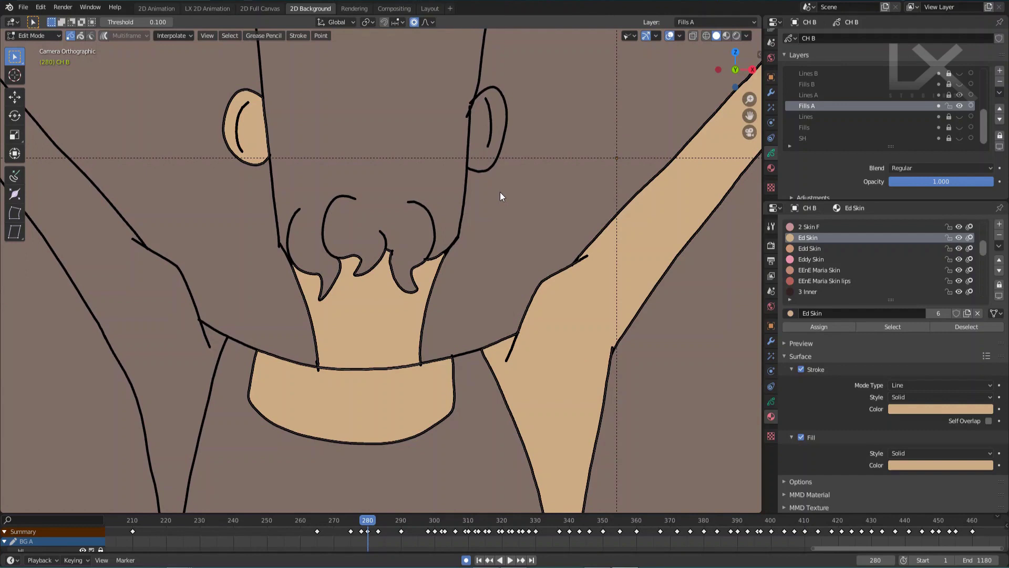
scroll(495, 209, down, 3)
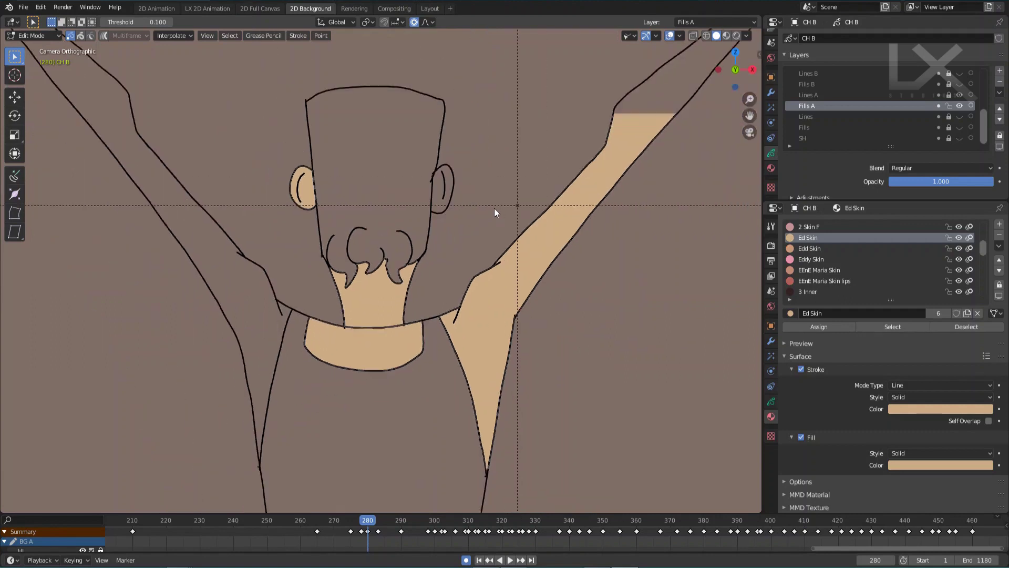
scroll(456, 164, up, 1)
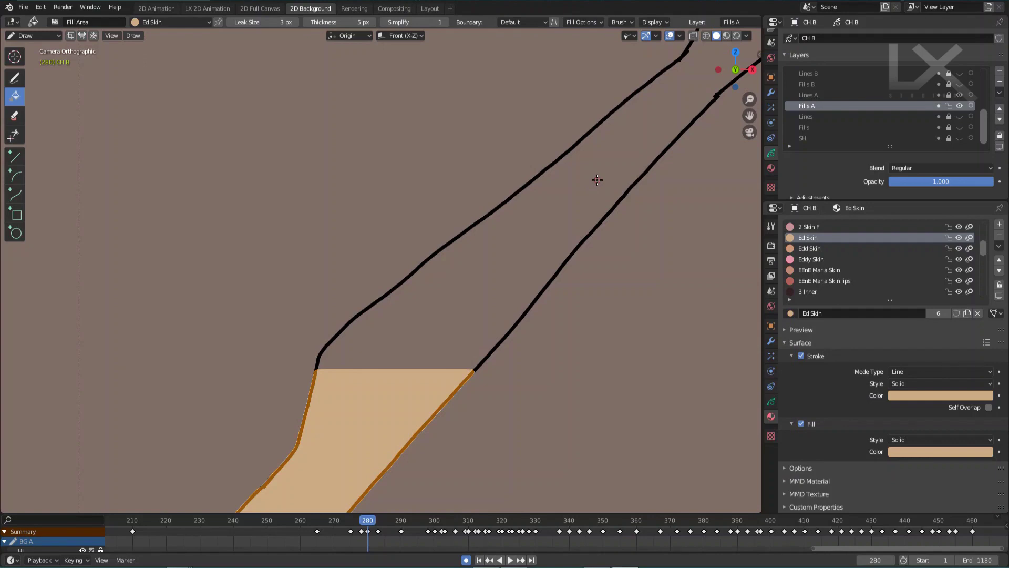
mouse_move(597, 187)
shift+middle_down()
mouse_move(579, 185)
mouse_move(529, 216)
mouse_move(545, 143)
shift+middle_up()
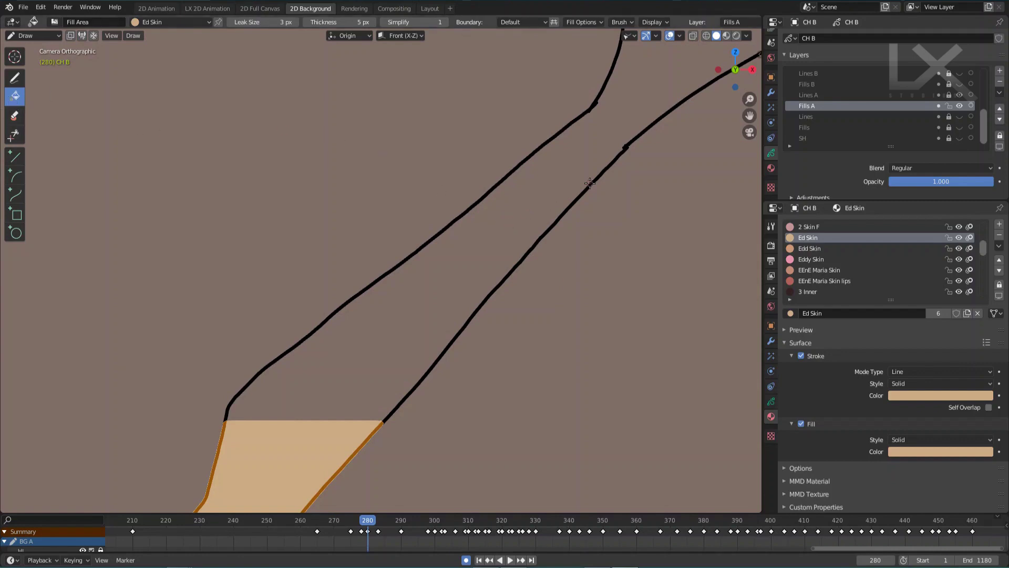
shift+middle_drag(578, 195, 513, 243)
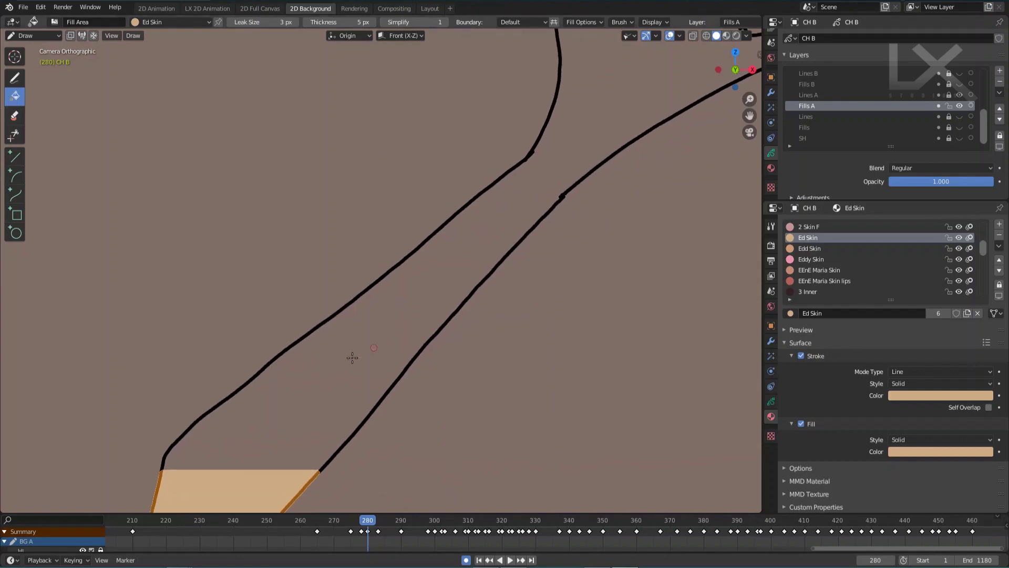
click(379, 329)
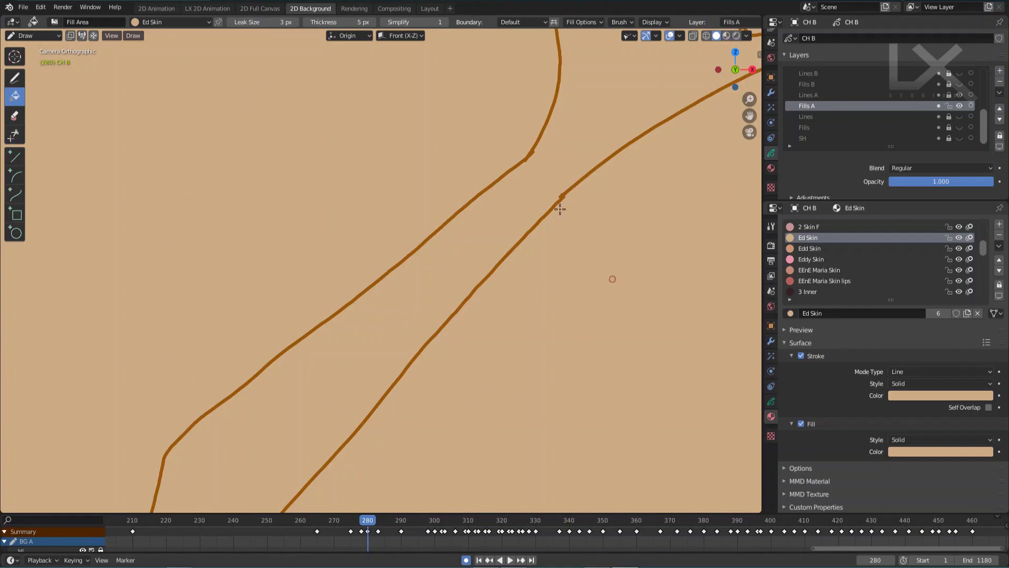
scroll(520, 231, down, 1)
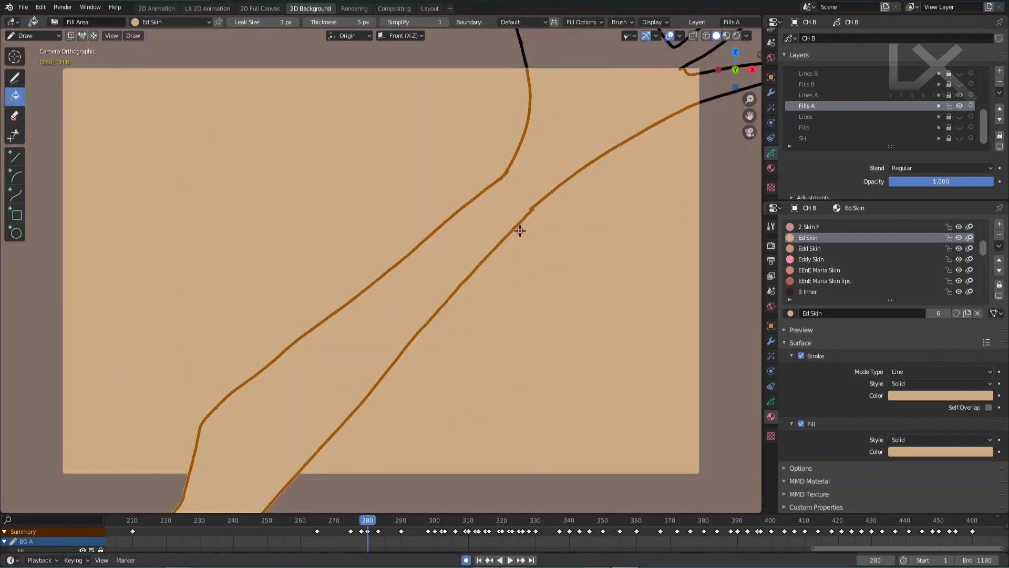
scroll(444, 227, down, 3)
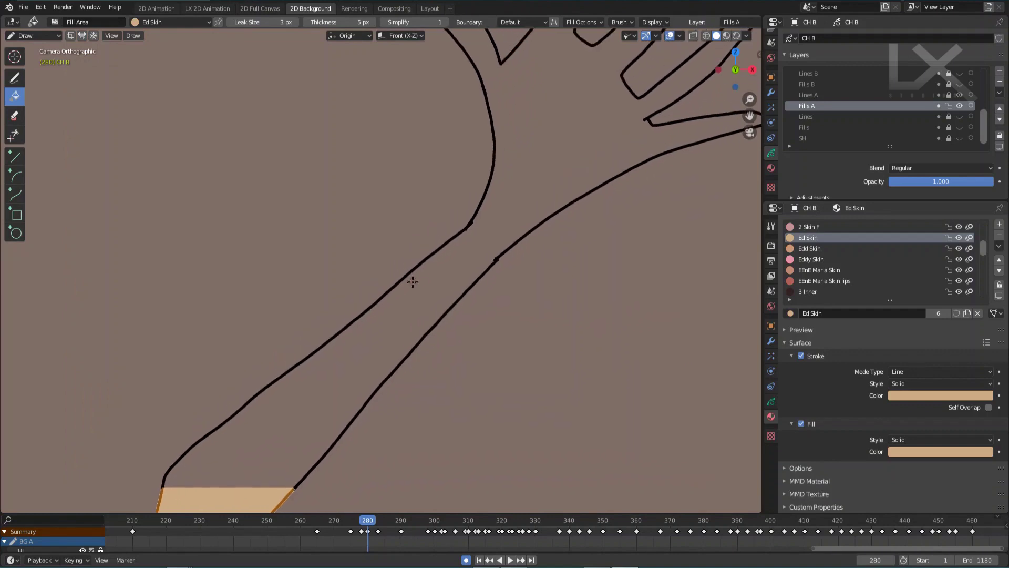
scroll(459, 239, down, 2)
scroll(514, 147, up, 2)
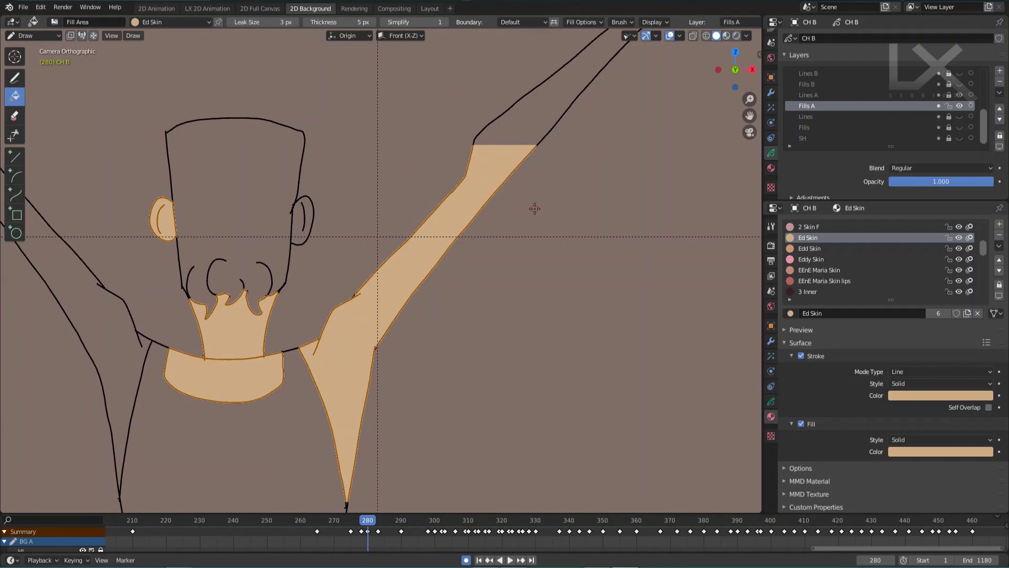
- Fill the ear with Ed Skin and bring the head and neck closer
click(305, 213)
scroll(305, 204, down, 1)
scroll(334, 208, up, 3)
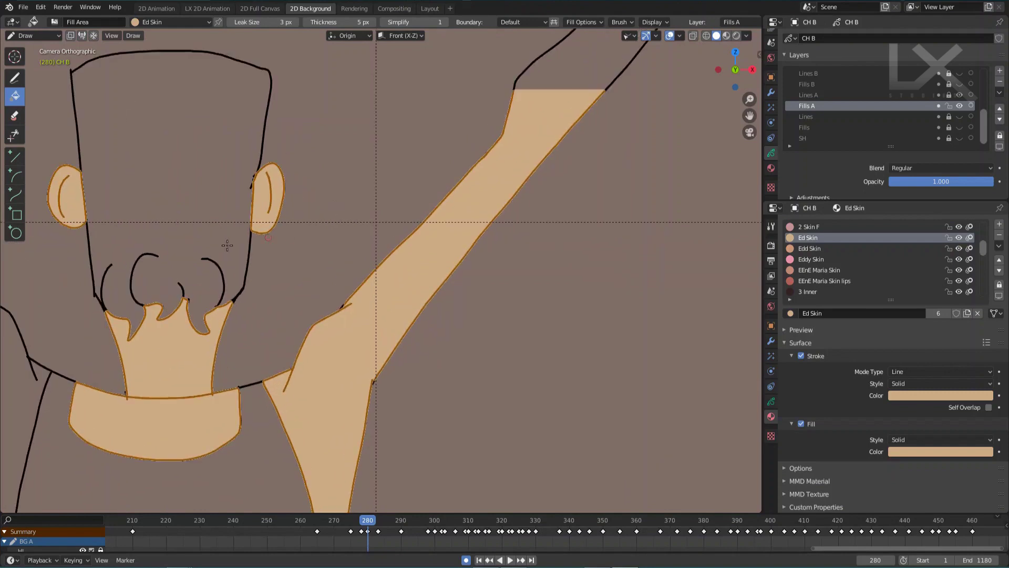
shift+middle_drag(231, 246, 393, 213)
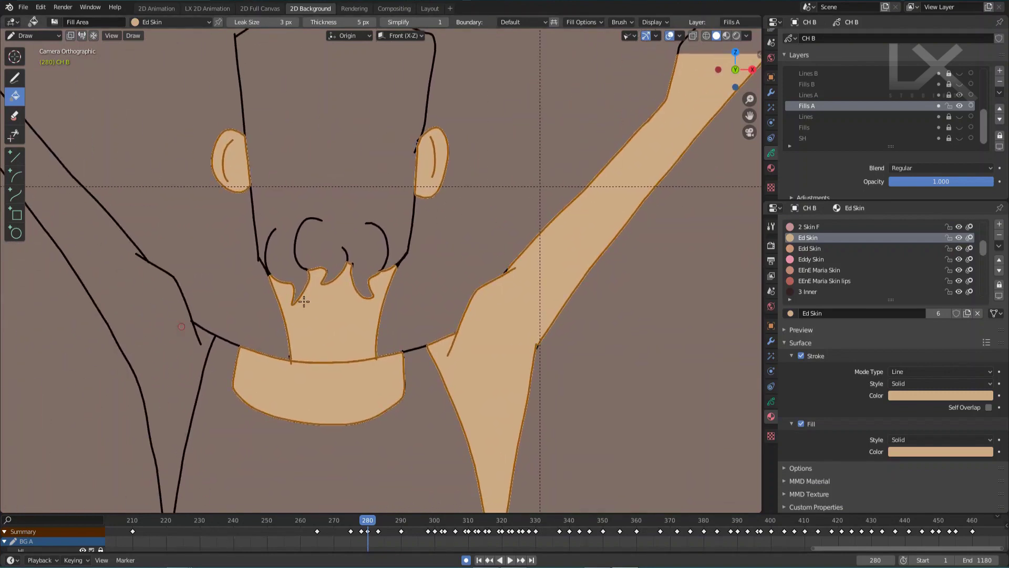
- Fill the lower and upper parts of the left arm with Ed Skin
shift+middle_drag(315, 272, 460, 288)
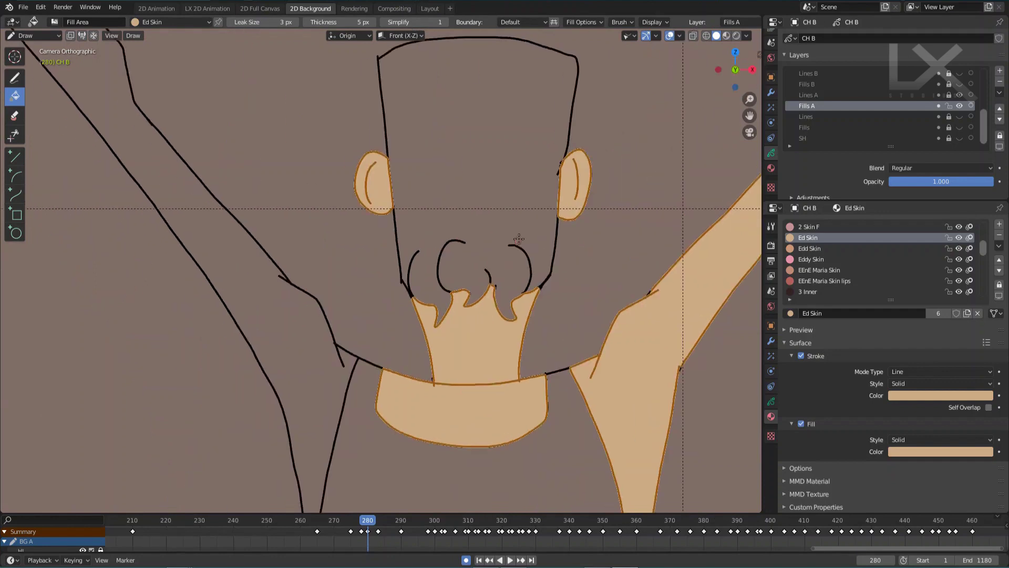
shift+middle_drag(253, 202, 284, 151)
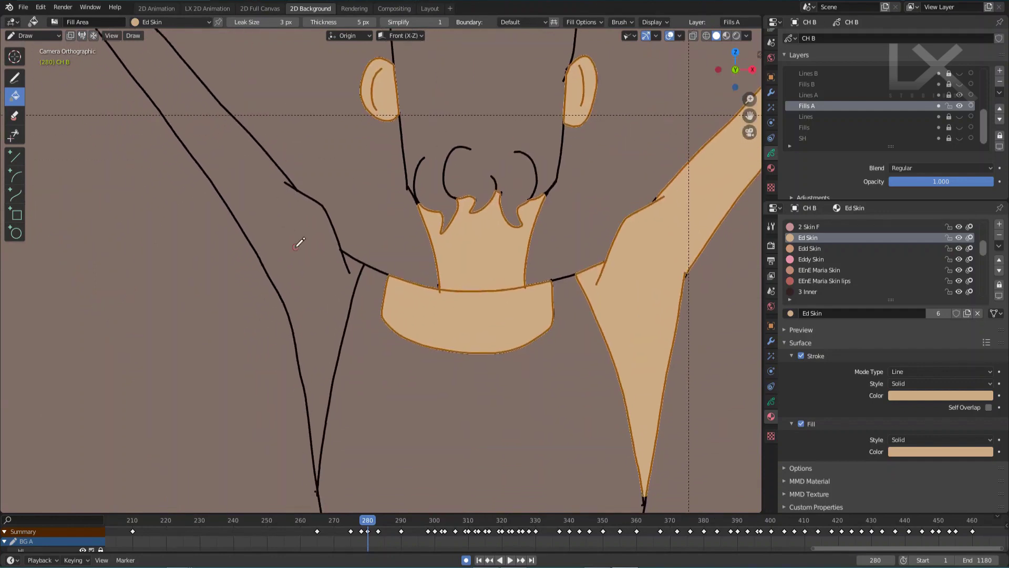
click(295, 247)
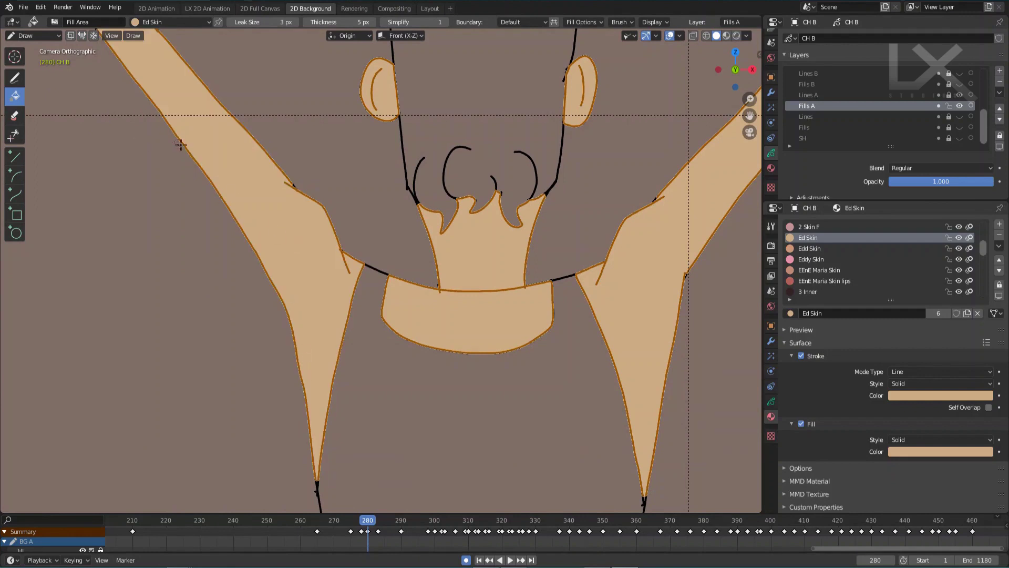
shift+middle_drag(189, 161, 331, 346)
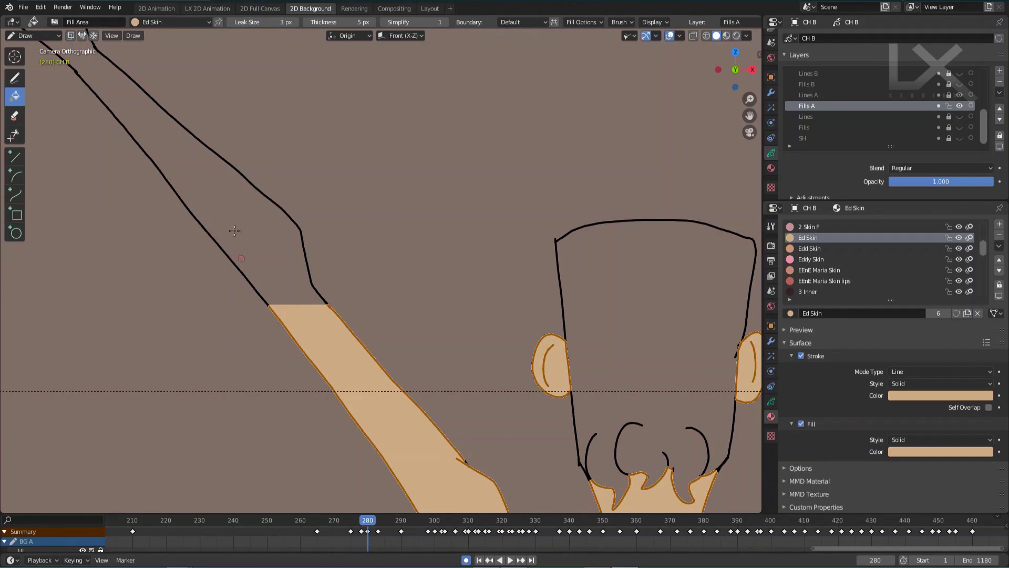
click(207, 176)
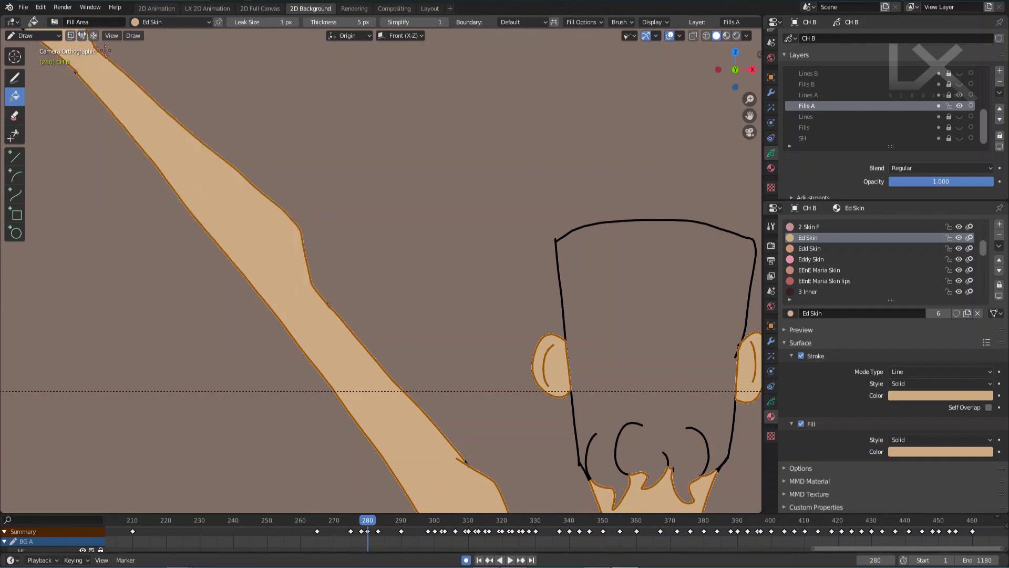
mouse_move(405, 313)
shift+middle_down()
mouse_move(382, 320)
mouse_move(493, 419)
mouse_move(525, 423)
shift+middle_up()
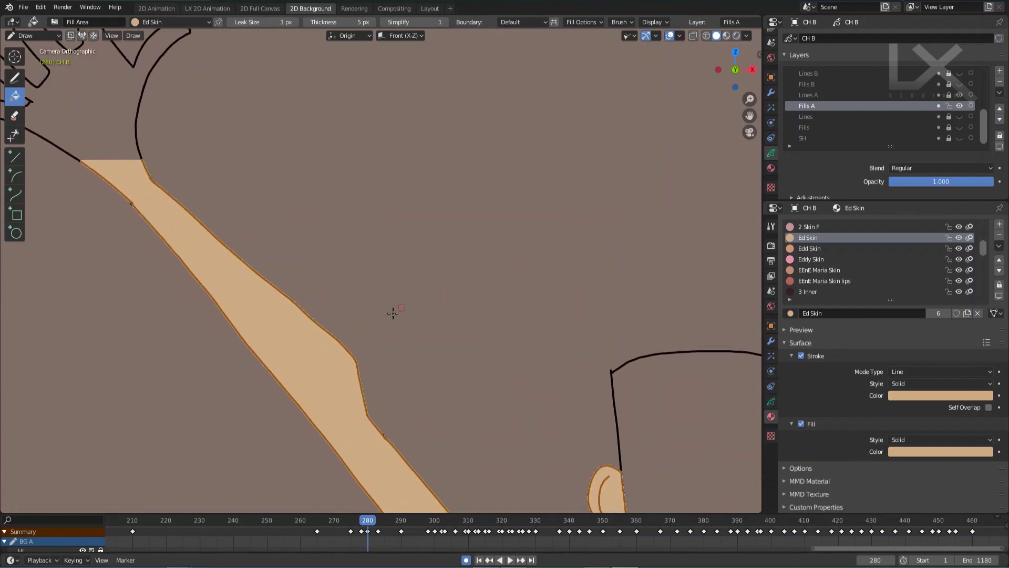
shift+middle_drag(544, 350, 222, 249)
shift+middle_drag(592, 348, 342, 293)
mouse_move(647, 325)
shift+middle_down()
mouse_move(457, 316)
mouse_move(383, 387)
mouse_move(354, 457)
shift+middle_up()
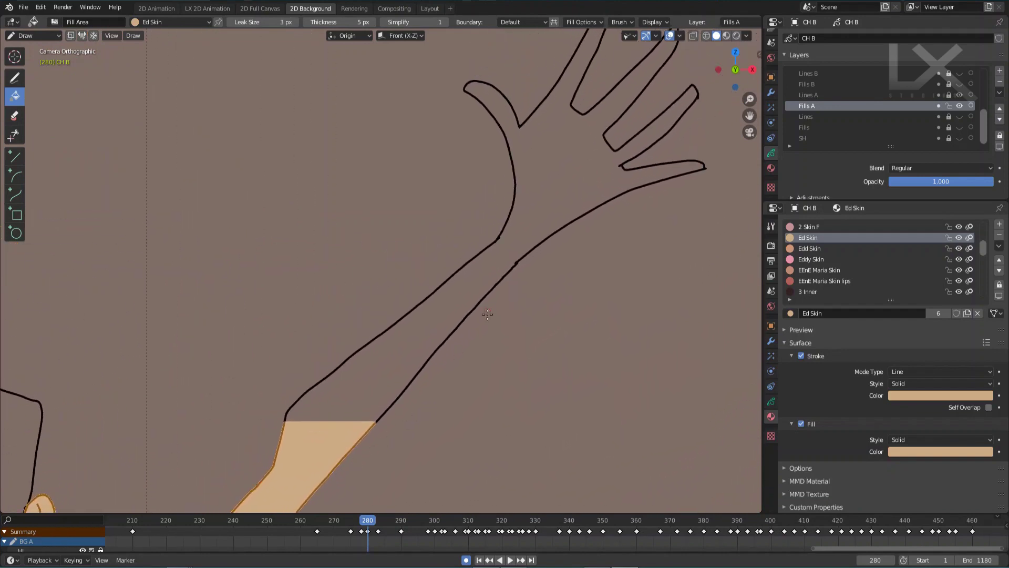
shift+middle_drag(484, 322, 479, 357)
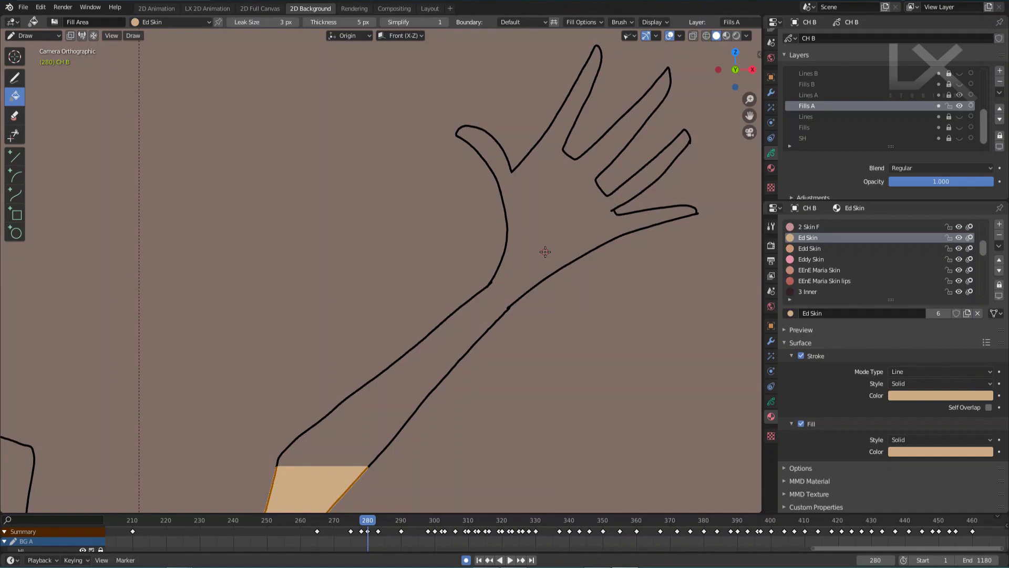
scroll(530, 266, up, 2)
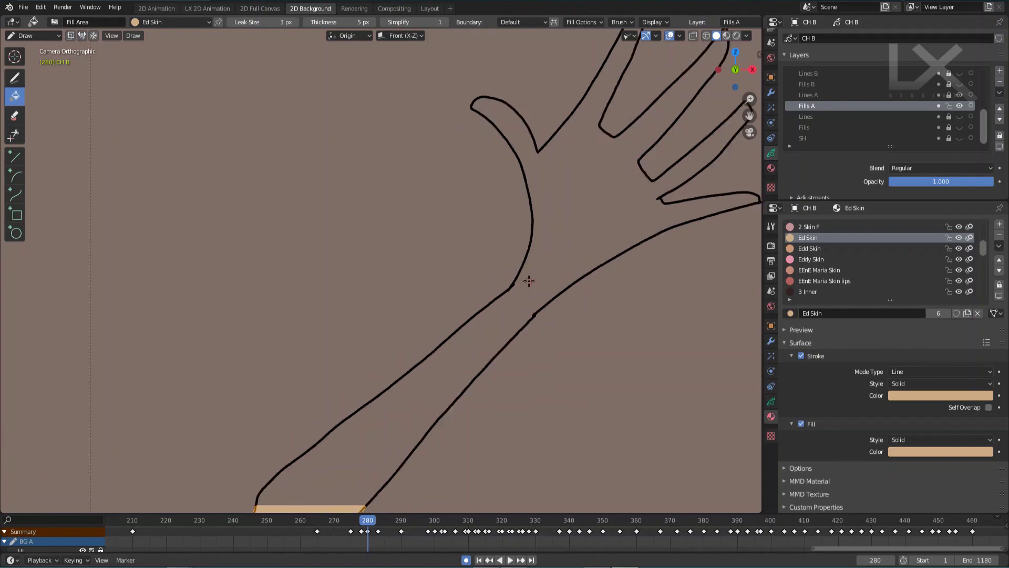
shift+scroll(528, 280, down, 5)
ctrl+scroll(541, 268, left, 2)
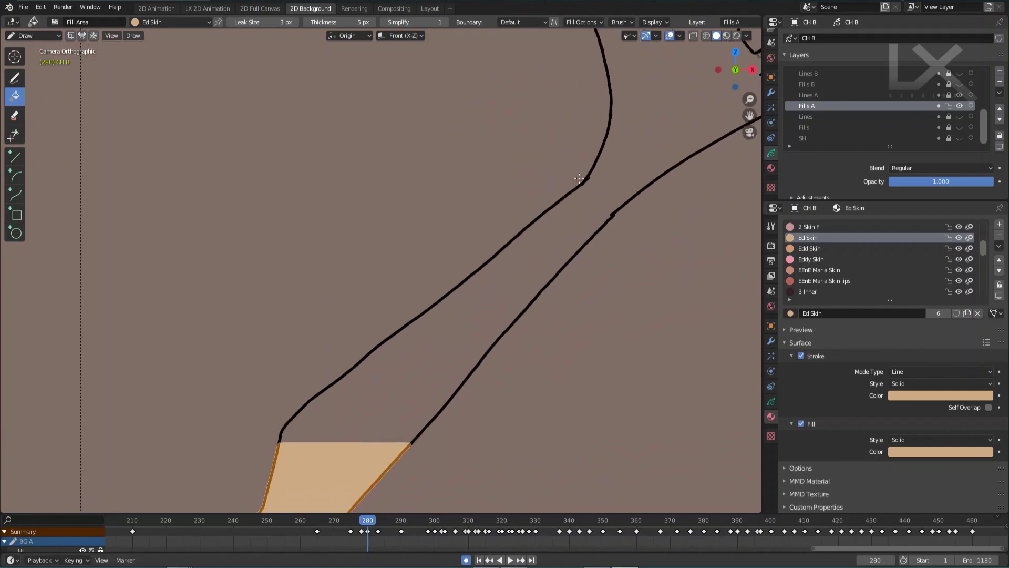
click(552, 255)
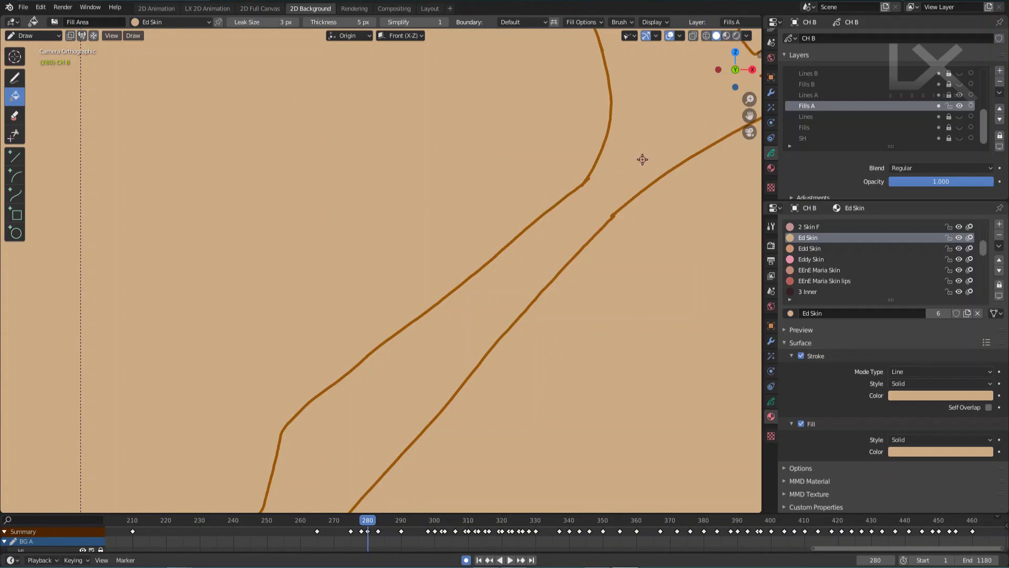
key(ctrl+z)
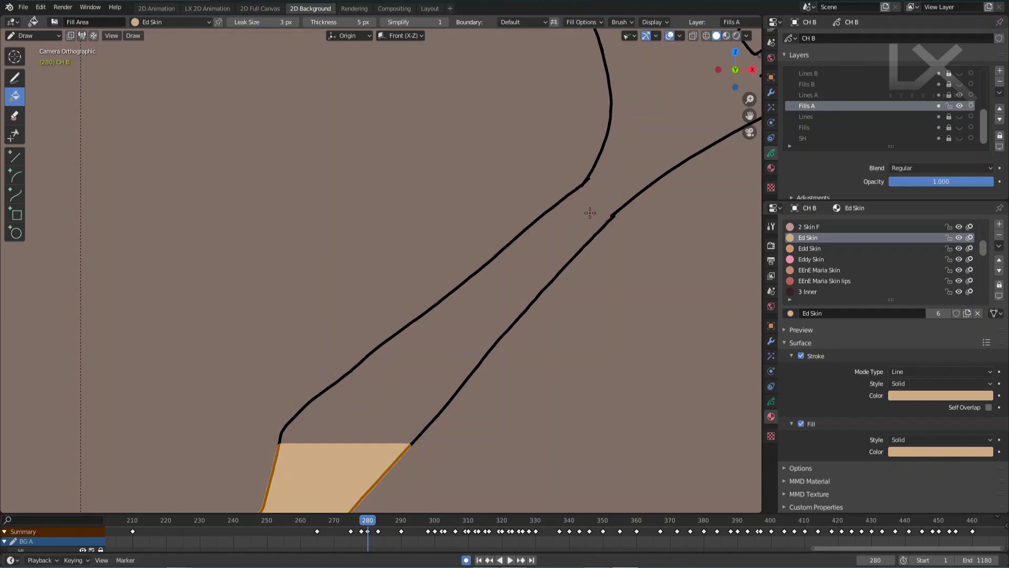
scroll(599, 207, down, 1)
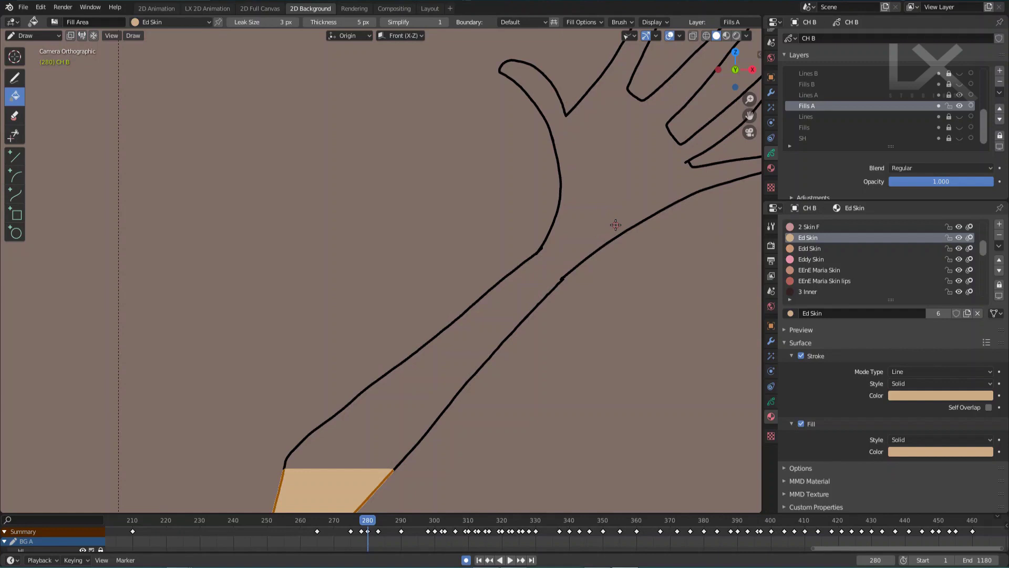
scroll(614, 225, up, 1)
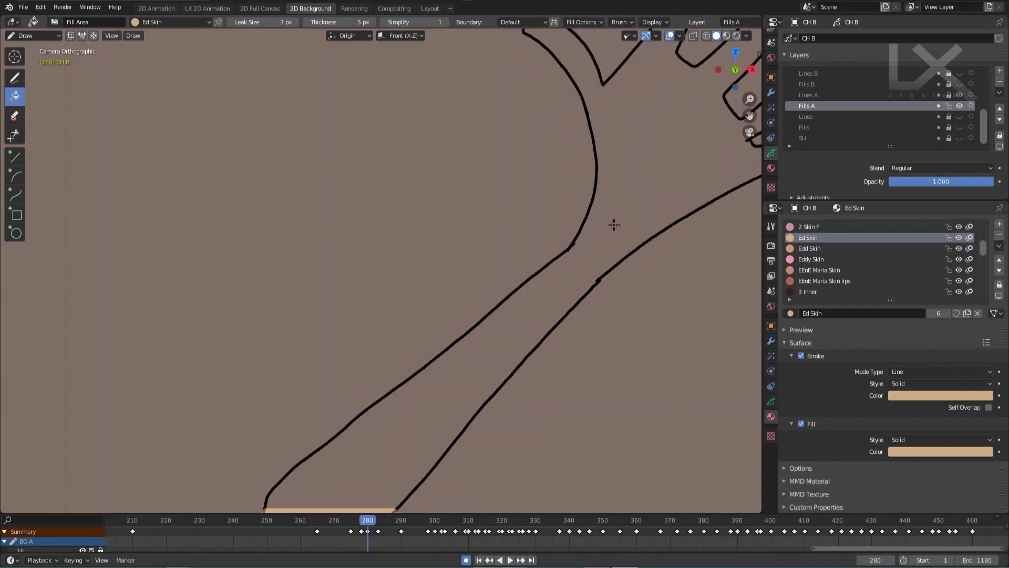
- Fill the drawn hand and arm with Ed Skin on the Fills A layer
shift+middle_drag(597, 234, 604, 198)
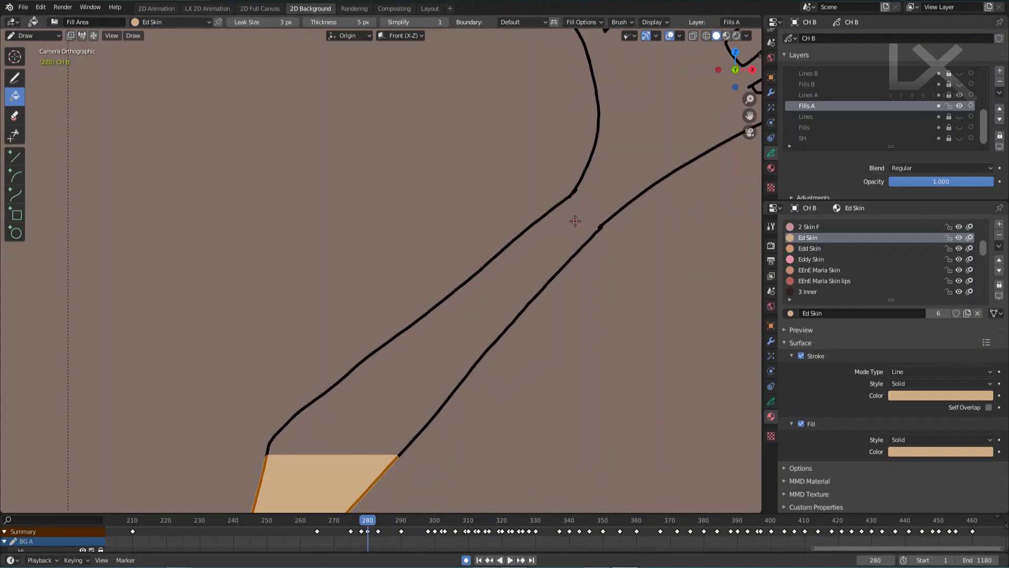
scroll(575, 221, down, 3)
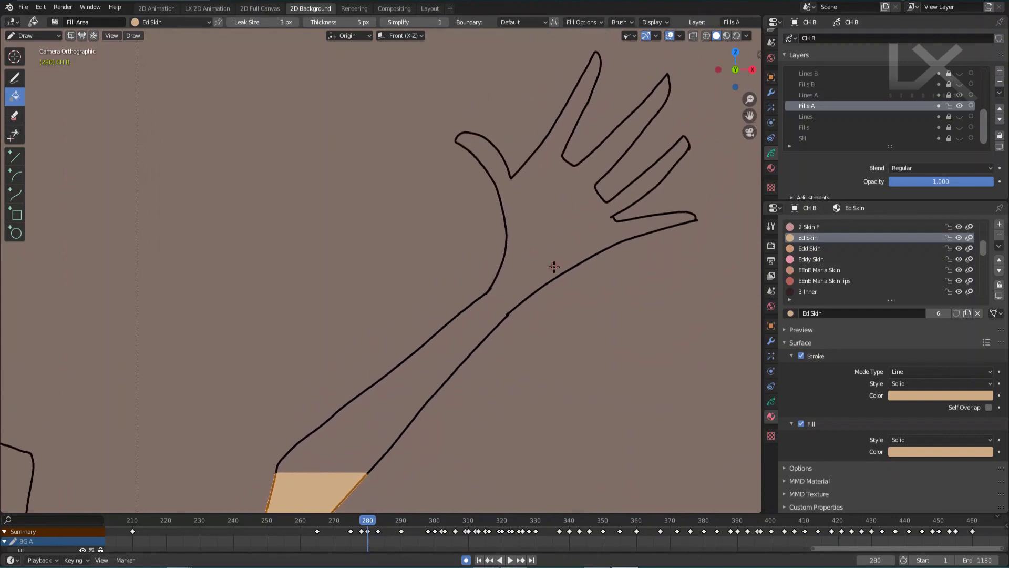
click(538, 251)
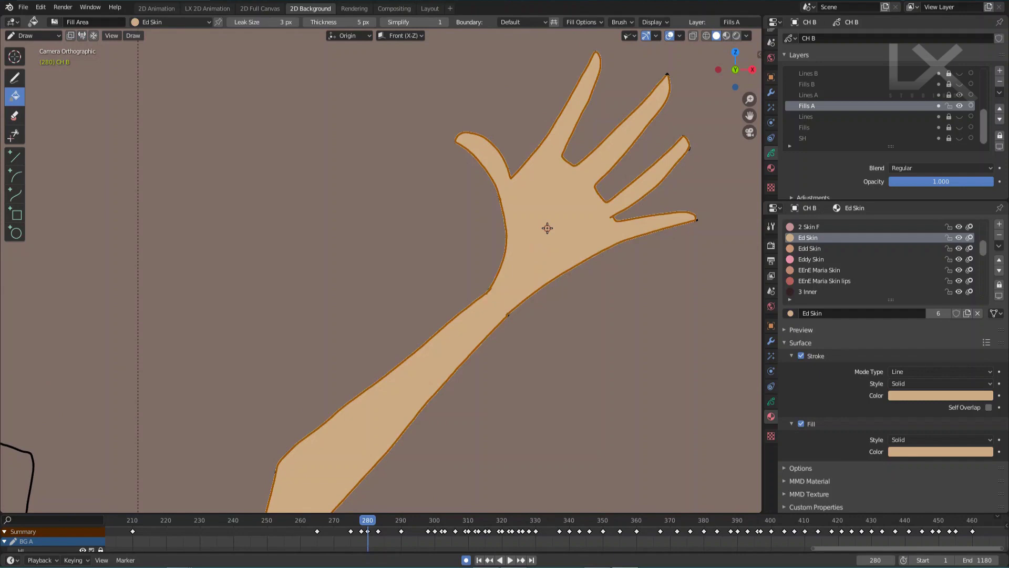
- Zoom and pan over the fingertips and hand to inspect the fill edges
scroll(547, 229, down, 2)
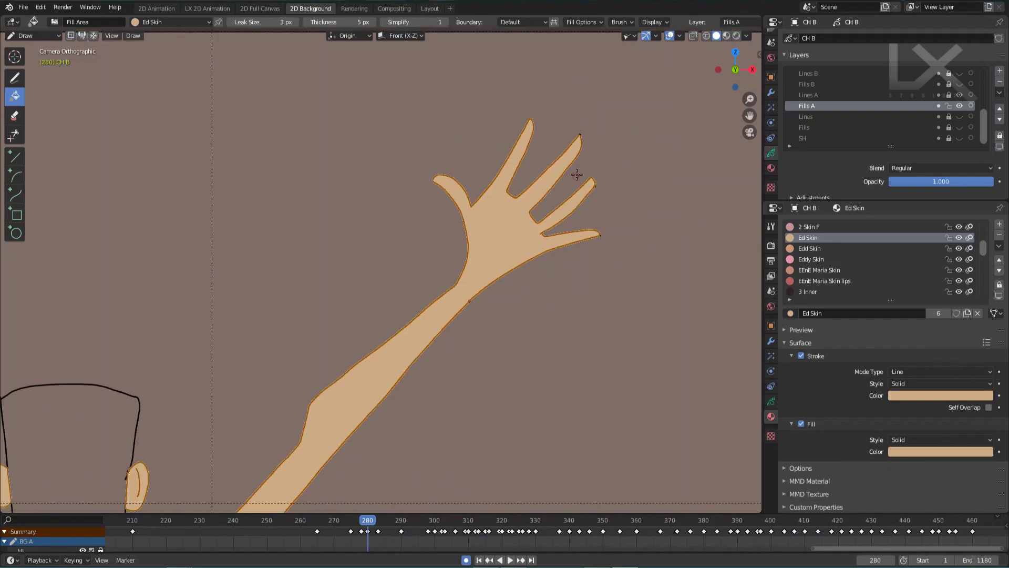
scroll(625, 139, up, 3)
scroll(536, 163, down, 1)
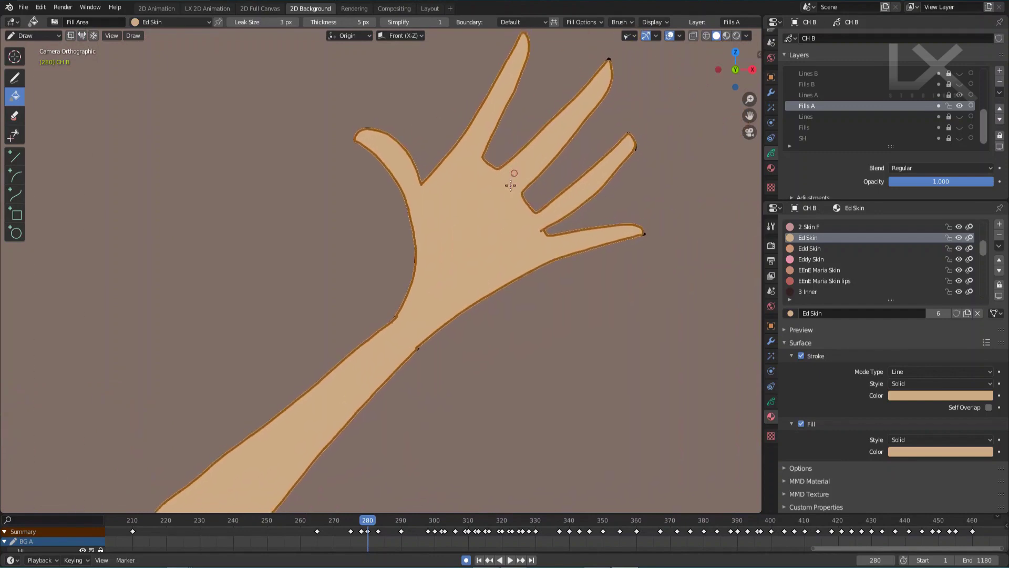
scroll(649, 232, up, 1)
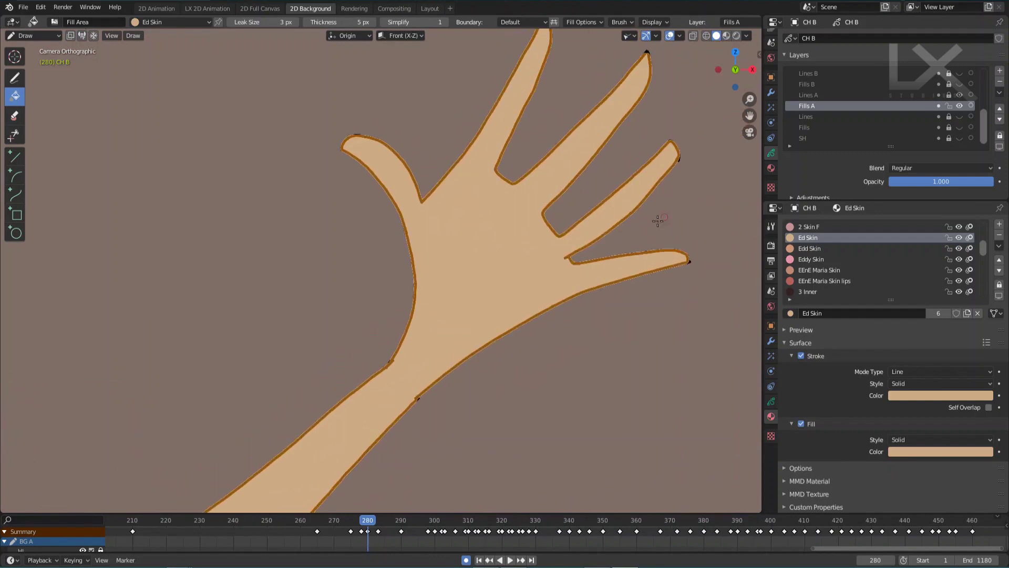
shift+middle_drag(639, 232, 531, 295)
scroll(408, 340, up, 4)
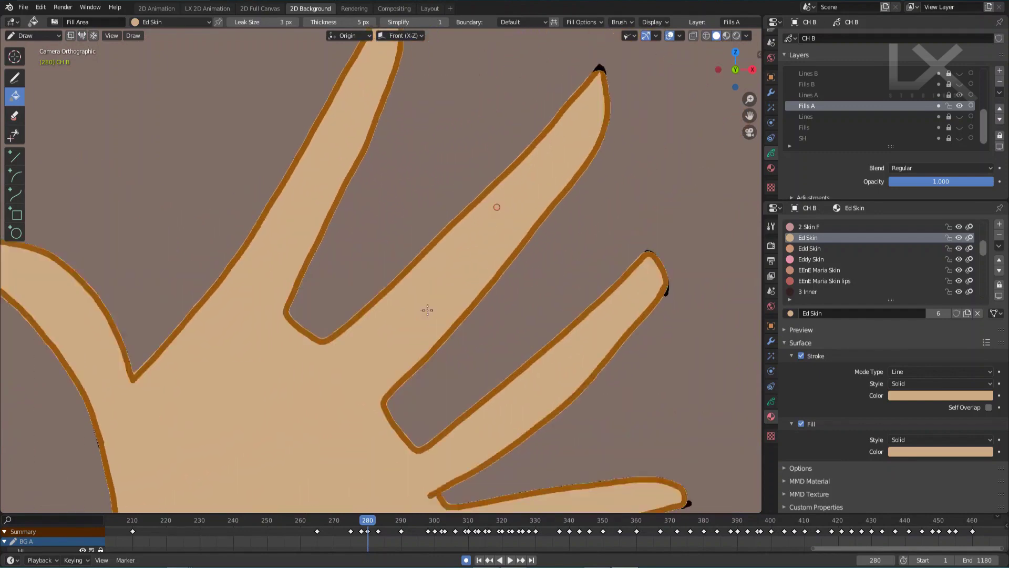
scroll(512, 261, up, 3)
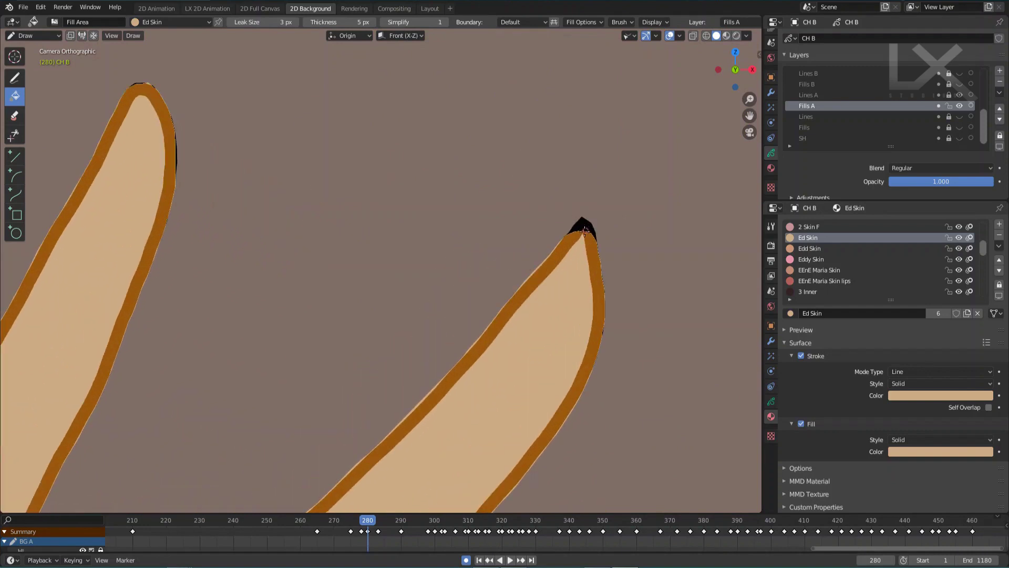
scroll(544, 318, down, 5)
mouse_move(525, 318)
shift+middle_down()
mouse_move(541, 241)
mouse_move(518, 329)
shift+middle_up()
scroll(533, 326, up, 2)
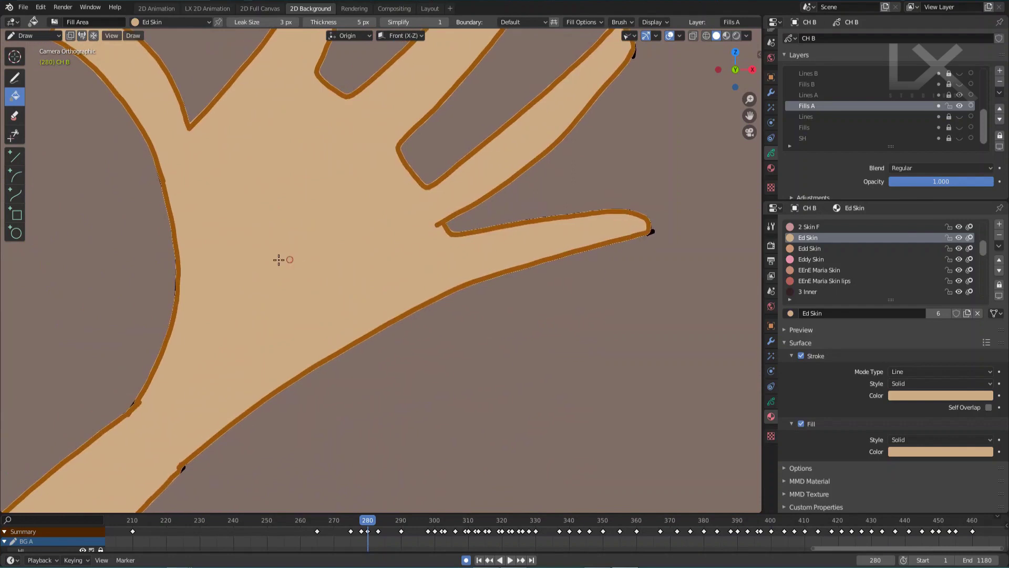
scroll(407, 330, up, 2)
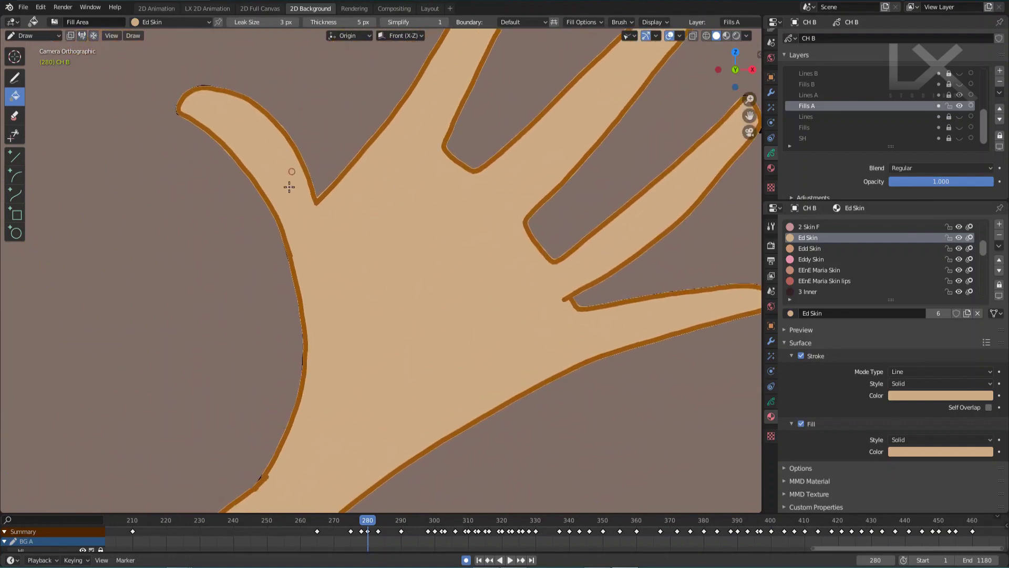
click(961, 97)
click(961, 95)
click(832, 98)
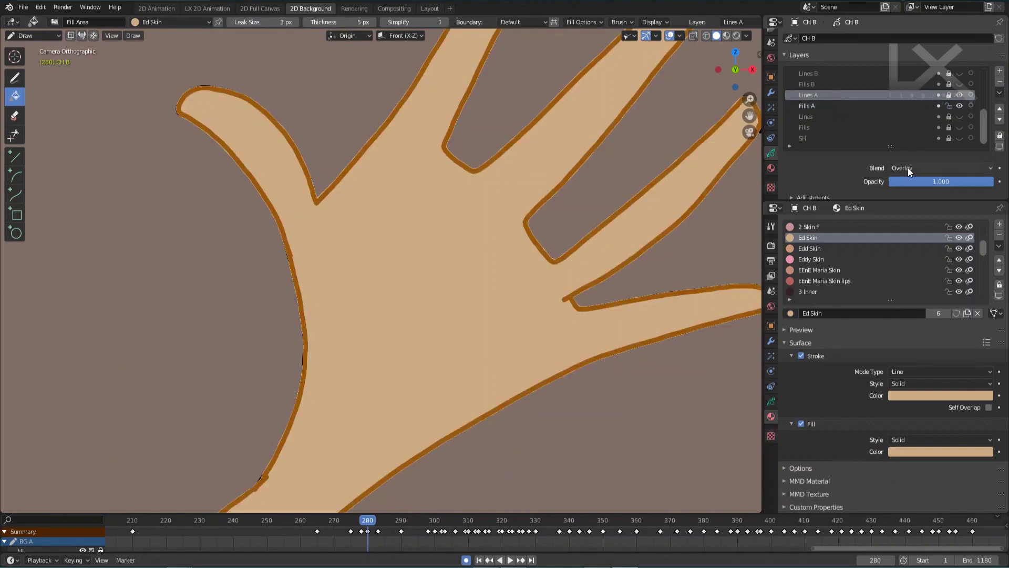
click(910, 167)
click(913, 180)
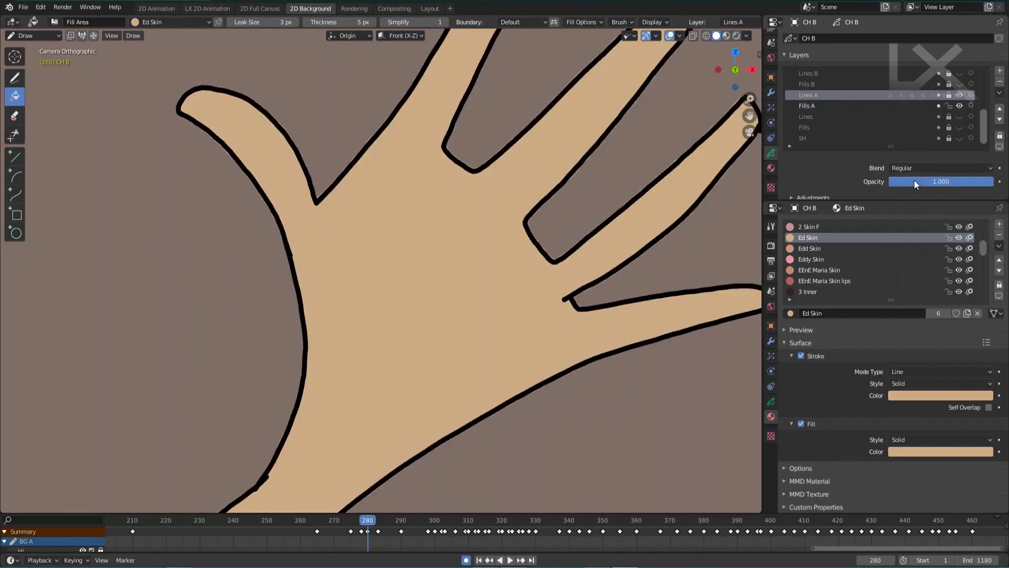
scroll(525, 208, down, 1)
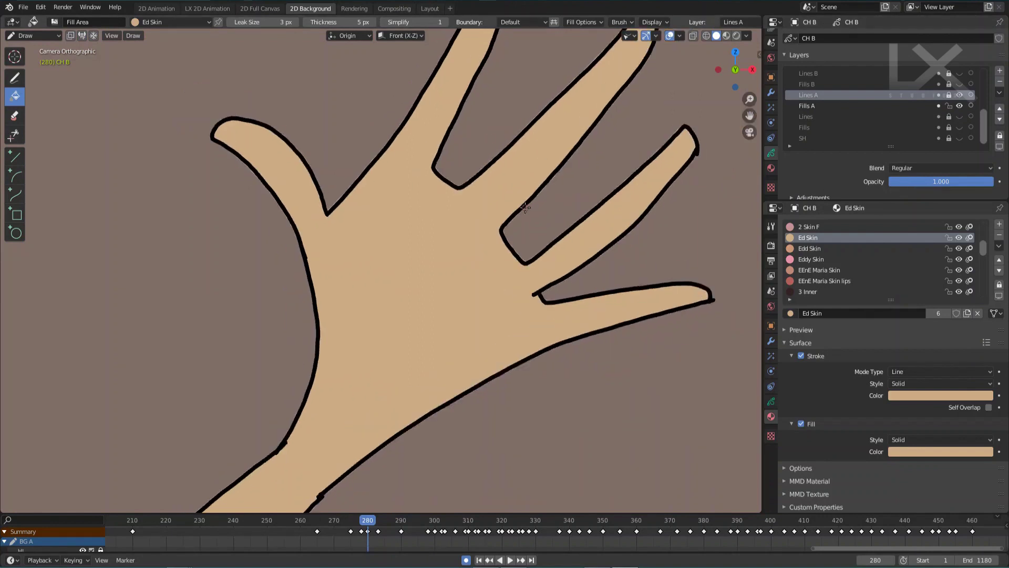
scroll(525, 207, down, 4)
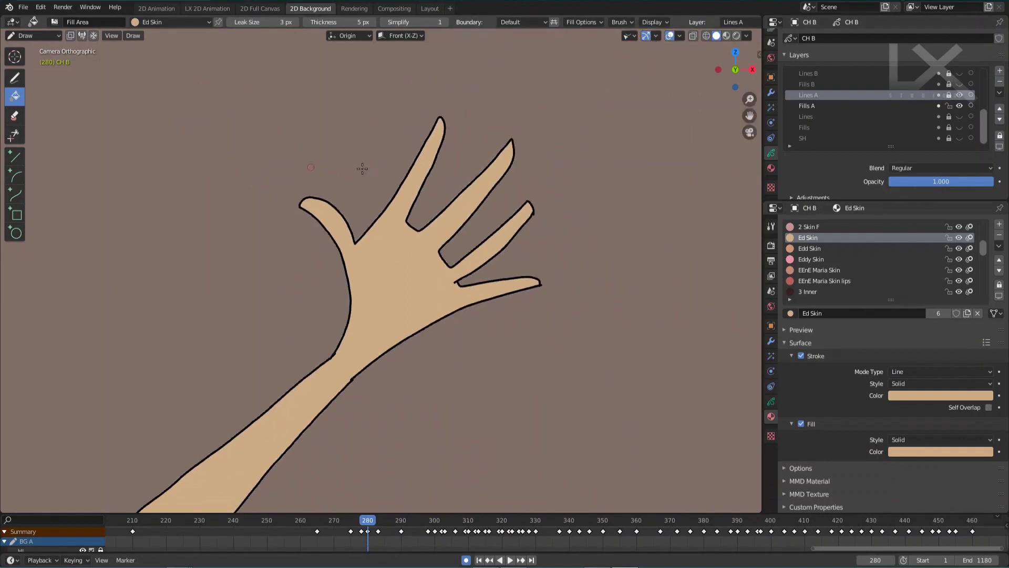
scroll(441, 185, up, 5)
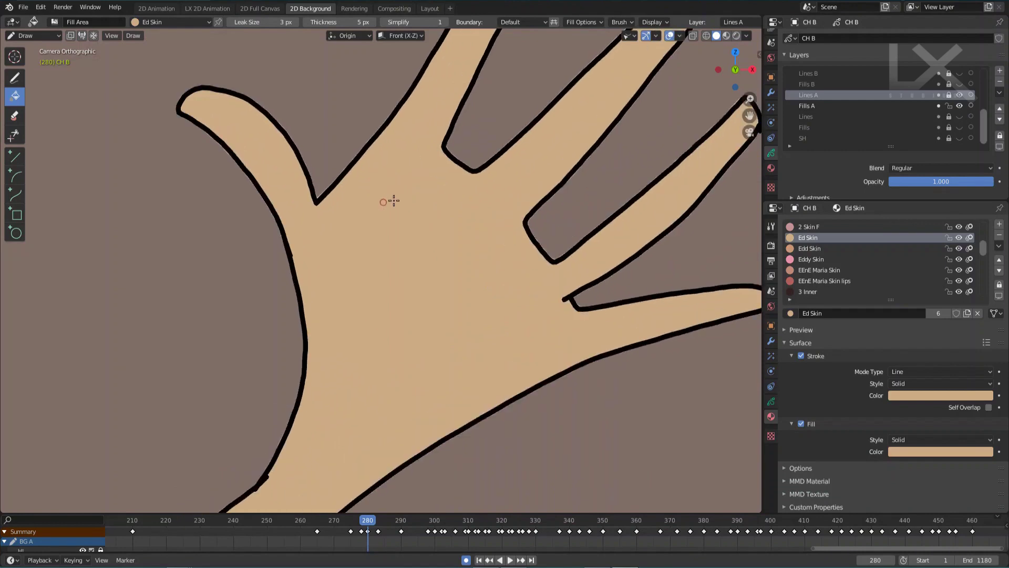
click(919, 168)
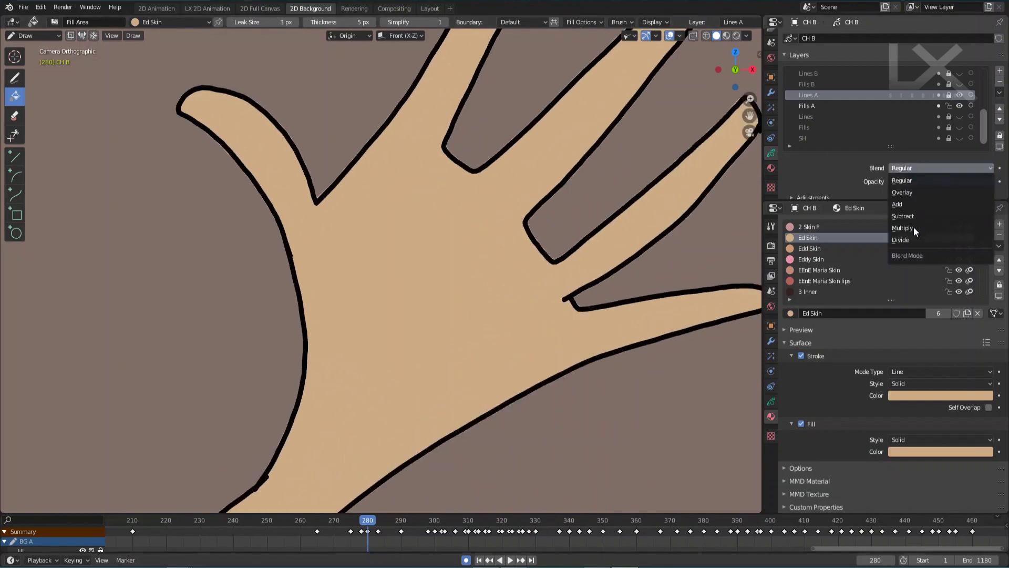
click(912, 193)
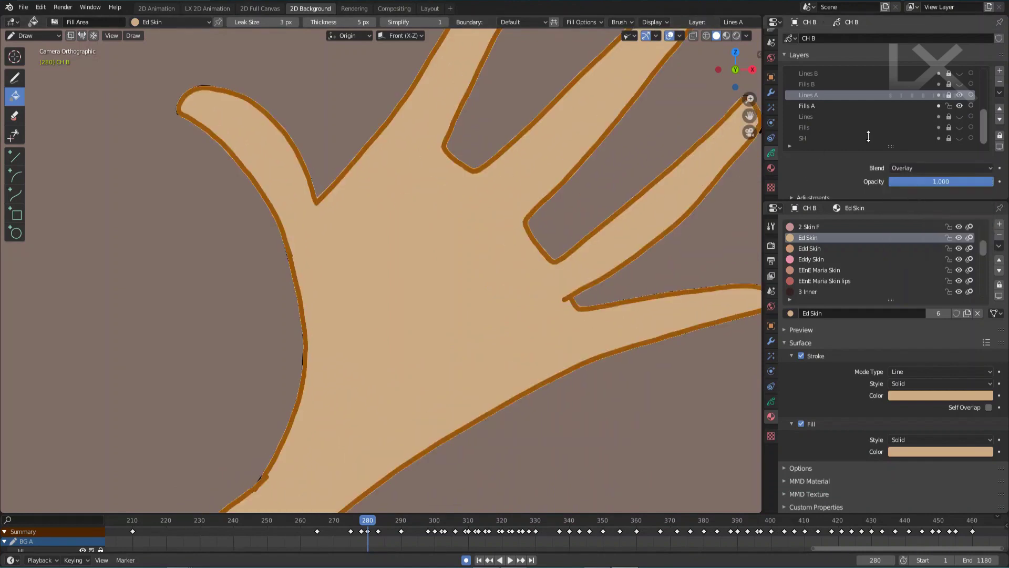
click(817, 106)
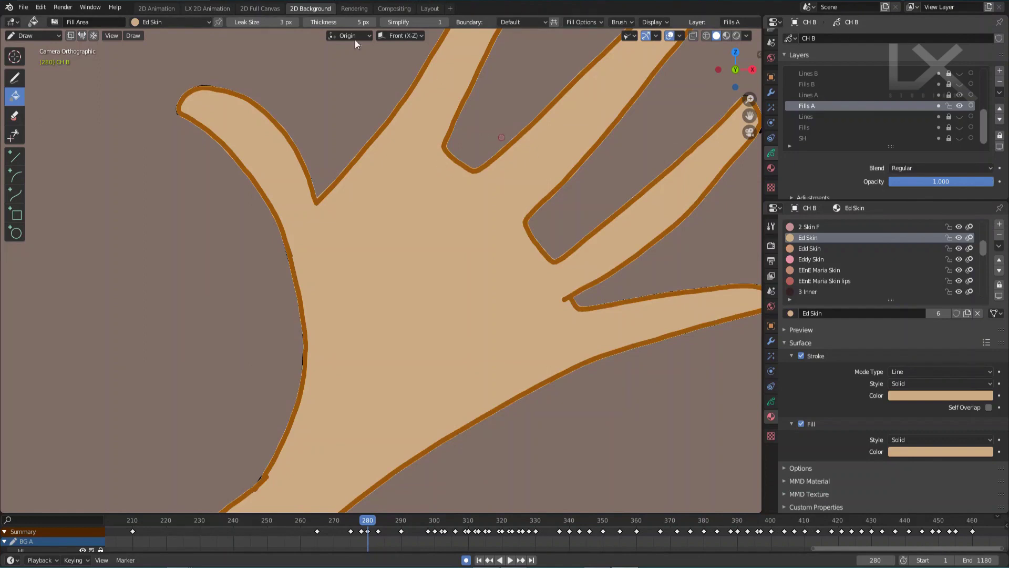
- Switch between the Lines A and Fills A layers and hide, then show, the Lines A outlines
scroll(494, 283, down, 5)
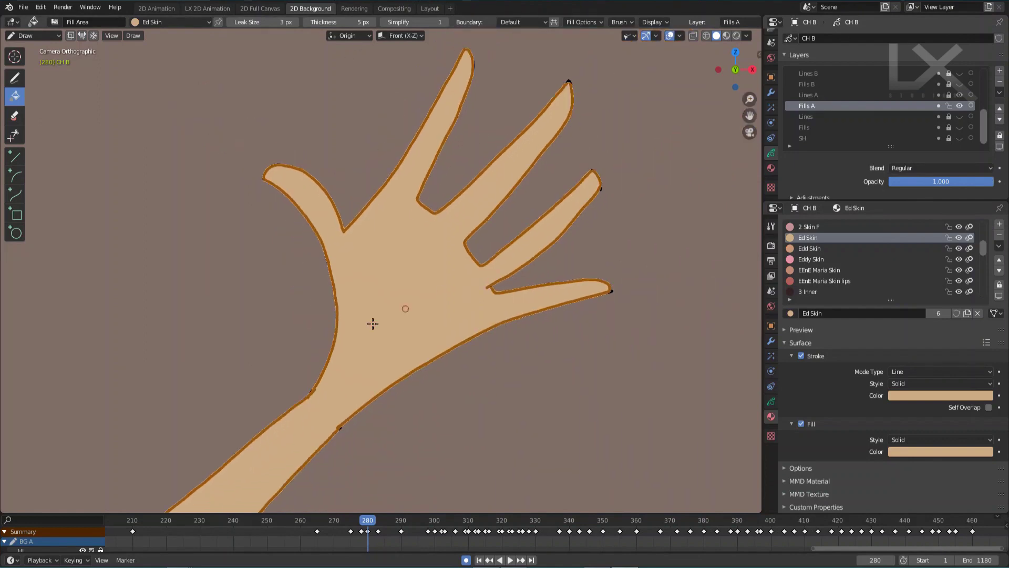
shift+middle_drag(367, 318, 455, 238)
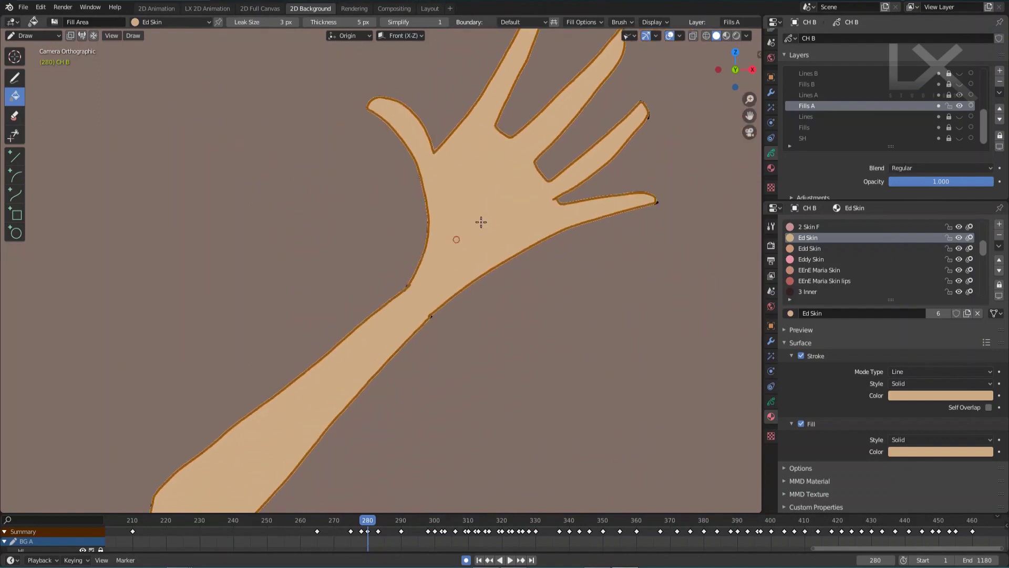
key(Page_Up)
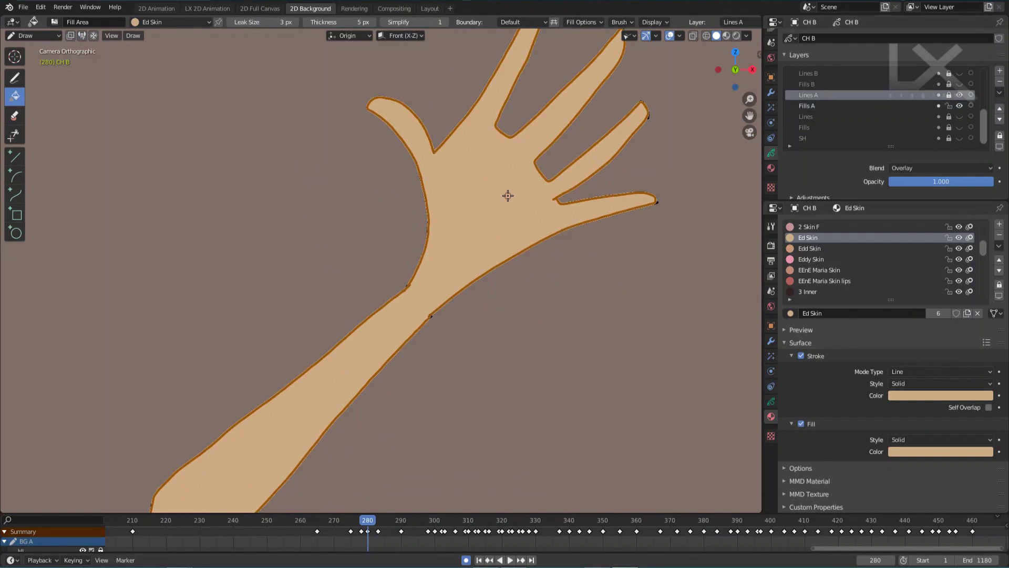
key(Page_Down)
key(shift+h)
key(alt+h)
- Undo the hand fill, try filling between the arm lines, and undo the leaked fill
key(h)
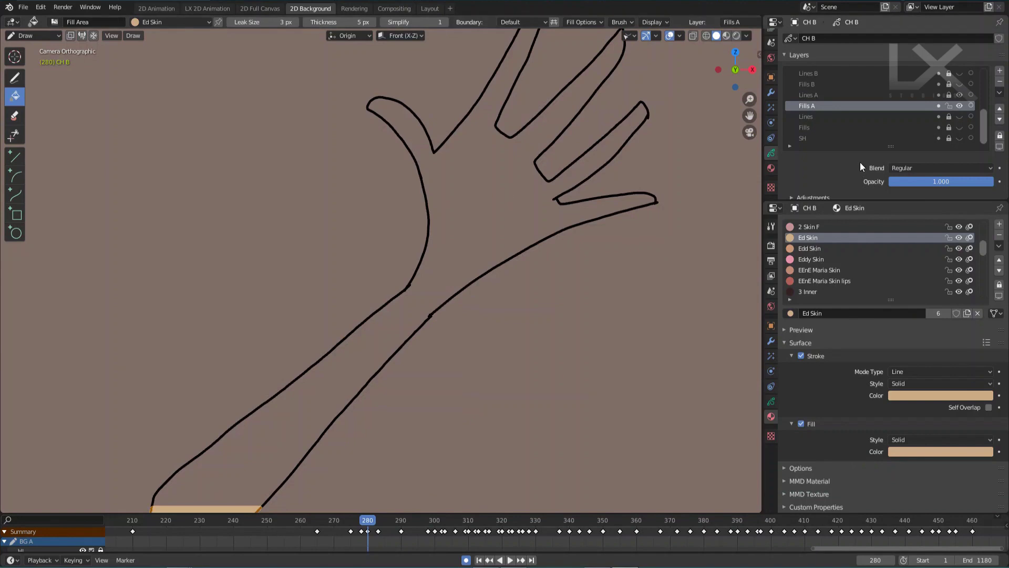
scroll(494, 173, up, 6)
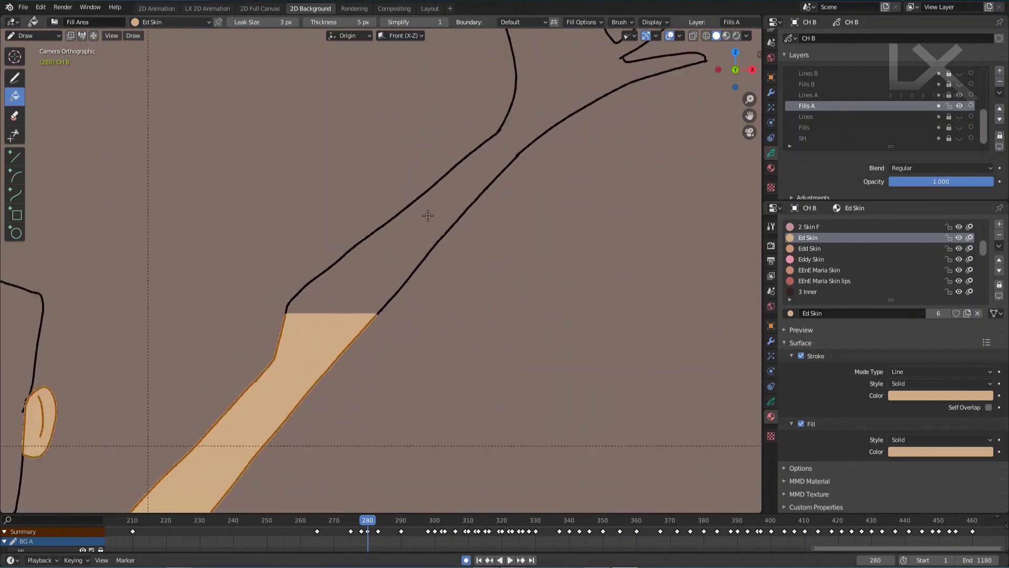
shift+middle_drag(428, 216, 396, 322)
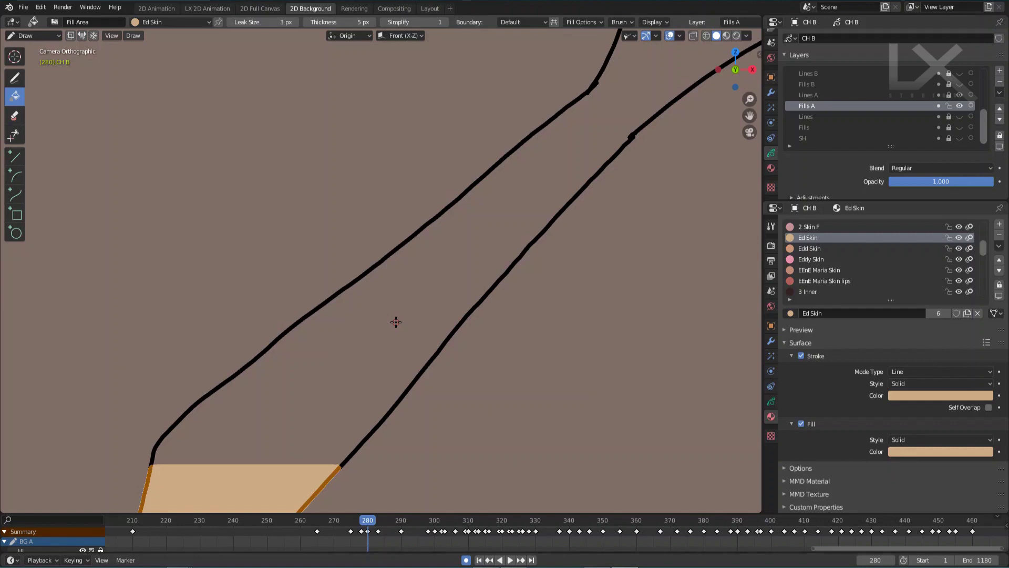
click(518, 185)
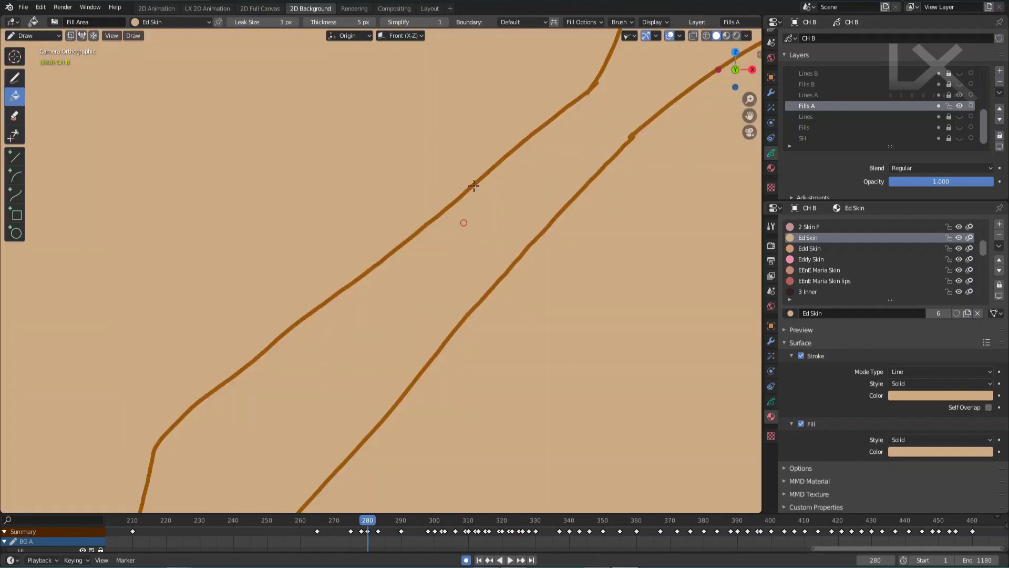
key(ctrl+z)
shift+middle_drag(616, 104, 506, 169)
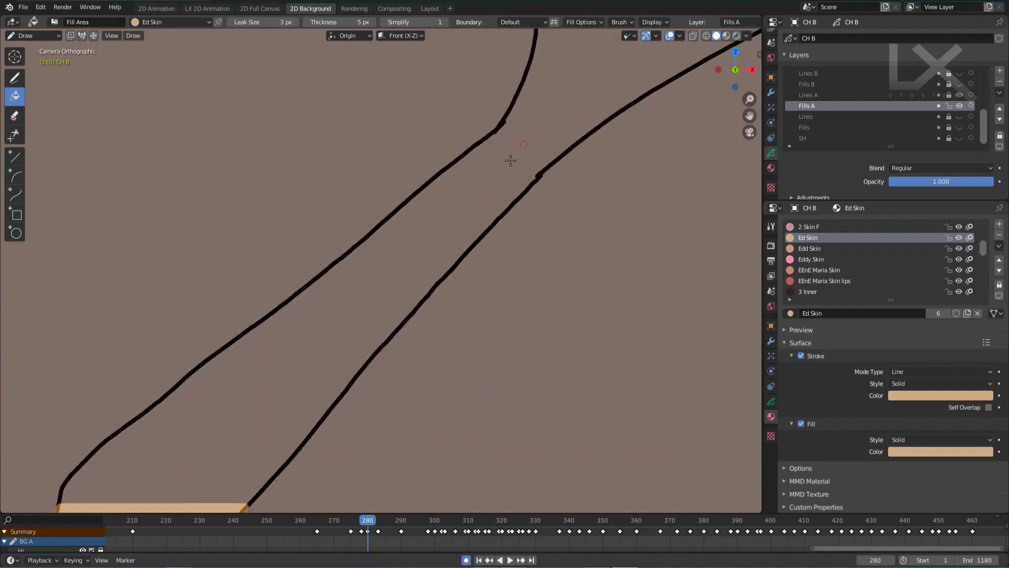
scroll(547, 135, up, 3)
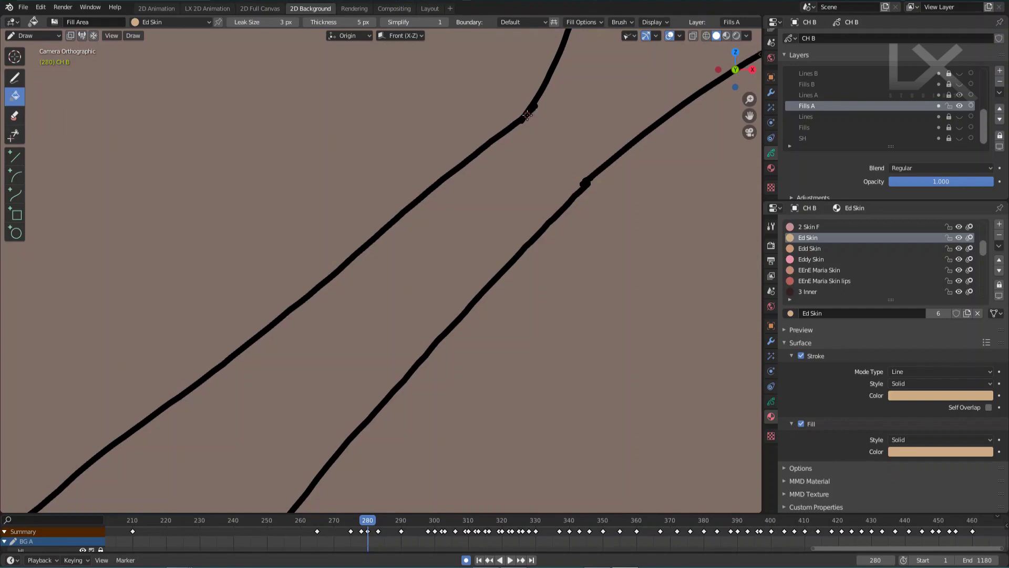
mouse_move(535, 110)
mouse_down()
mouse_move(591, 126)
mouse_move(600, 153)
mouse_move(583, 184)
mouse_up()
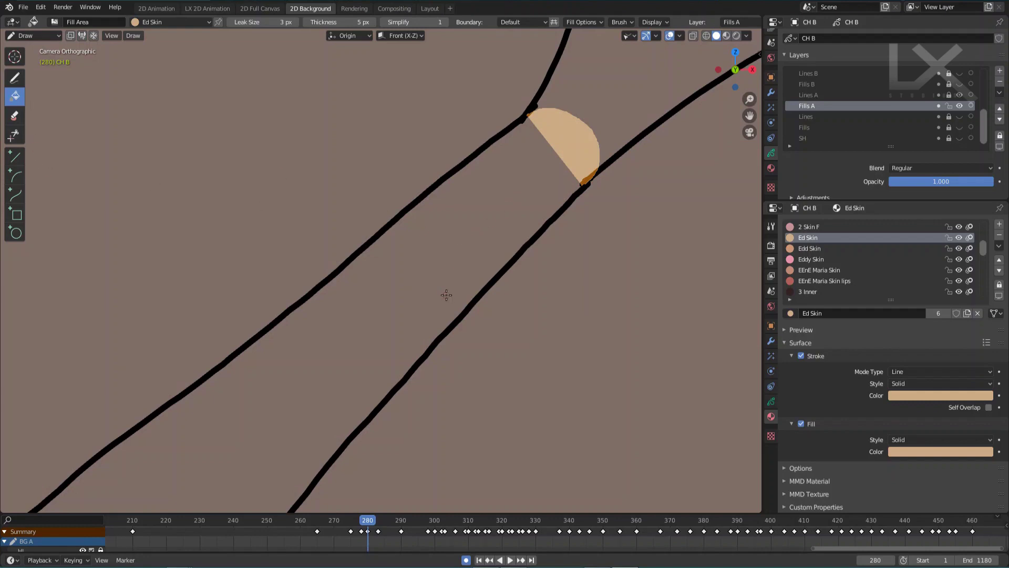
shift+middle_drag(391, 317, 405, 277)
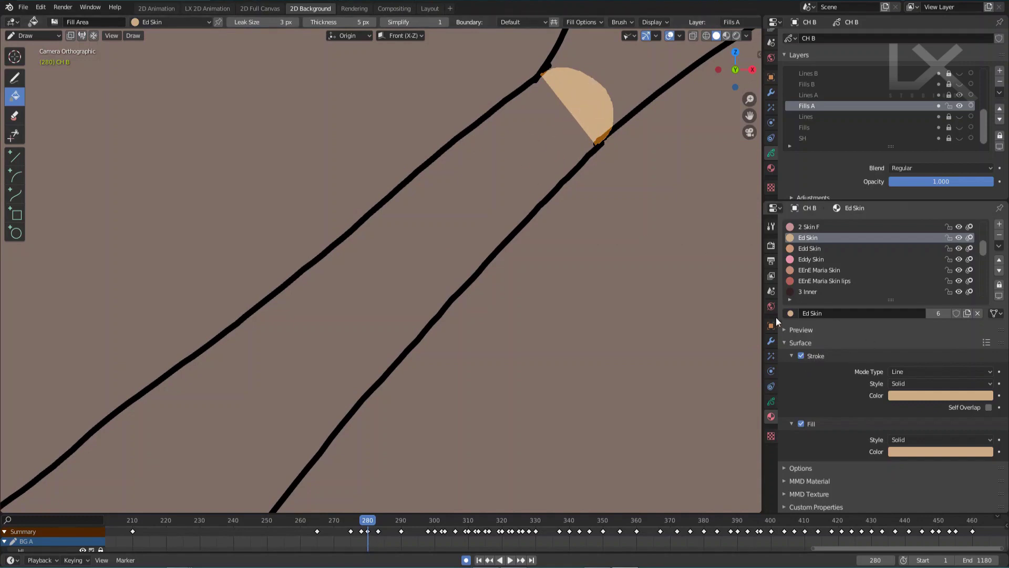
click(802, 356)
click(802, 356)
scroll(358, 277, up, 2)
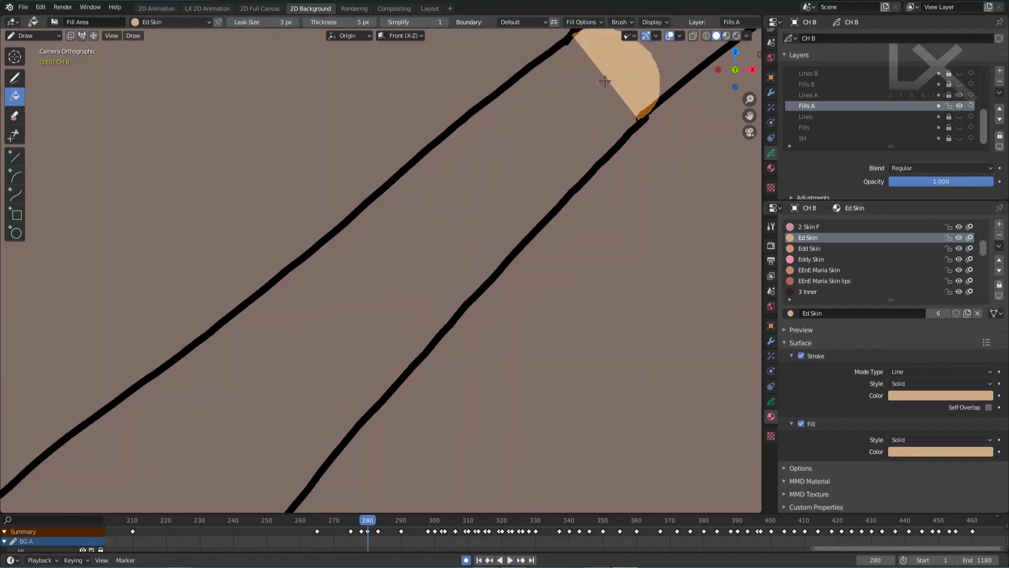
scroll(480, 196, up, 3)
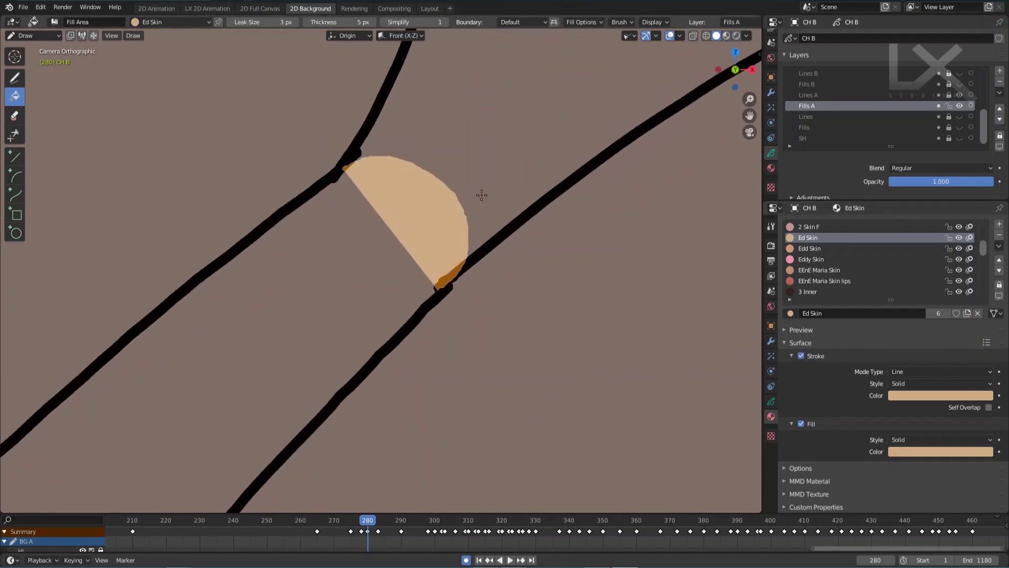
click(801, 356)
click(802, 356)
click(802, 355)
click(801, 356)
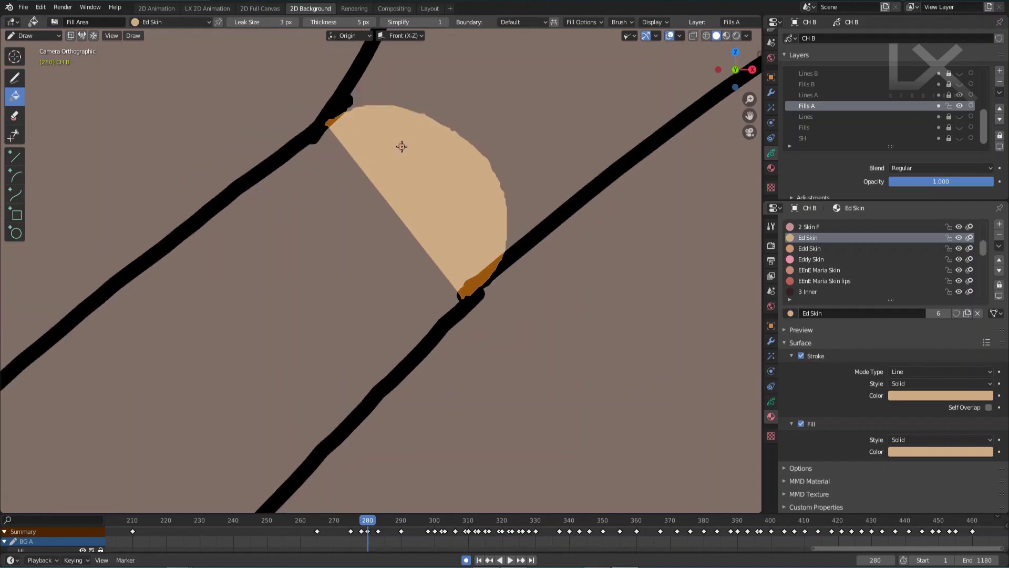
scroll(401, 146, down, 4)
scroll(402, 146, down, 2)
mouse_move(359, 244)
shift+middle_down()
mouse_move(461, 151)
mouse_move(556, 92)
mouse_move(550, 119)
shift+middle_up()
scroll(556, 93, up, 1)
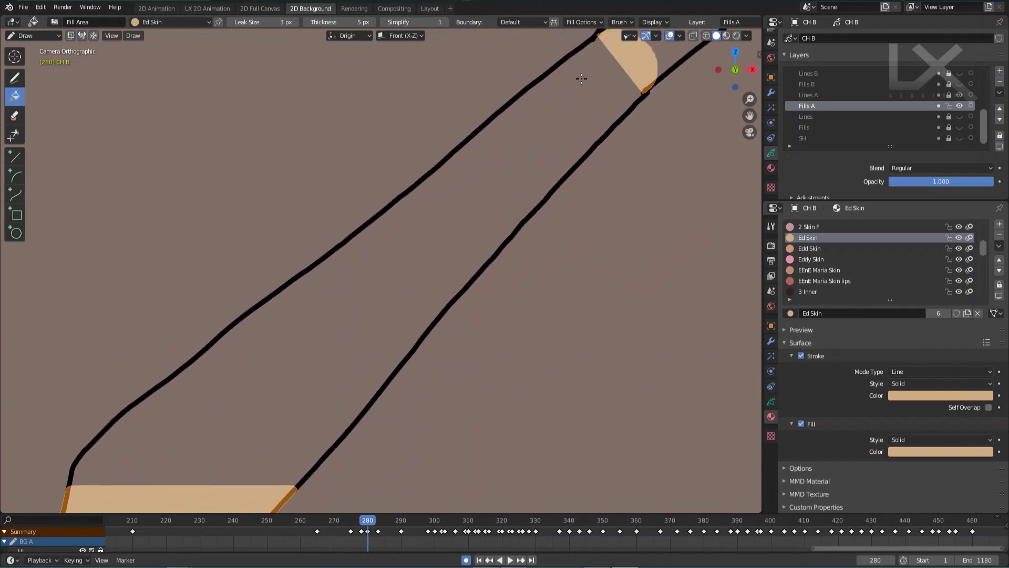
- Fill between the arm lines, place the 3D cursor on the spill, and undo twice
click(581, 107)
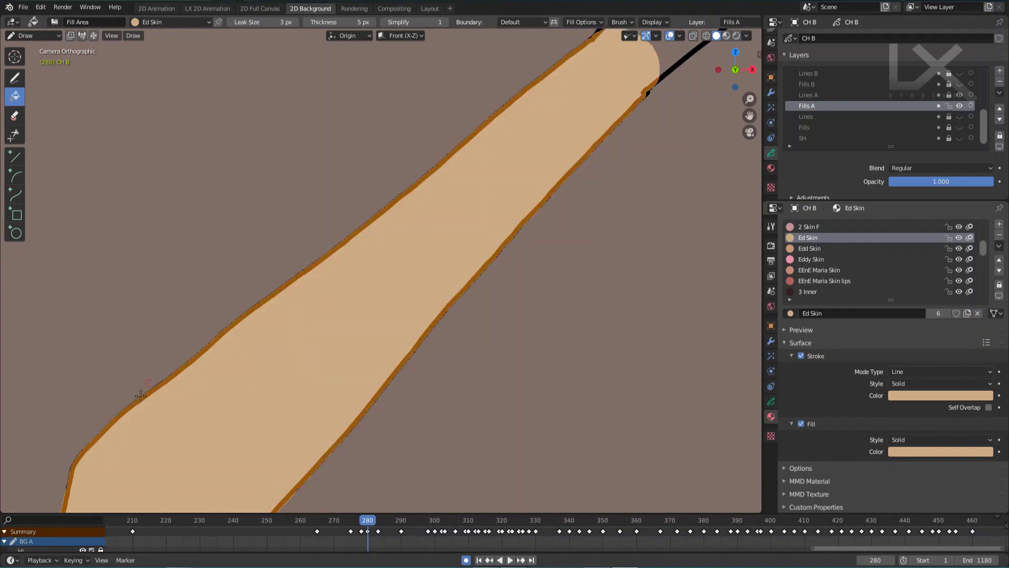
shift+middle_drag(601, 91, 604, 126)
scroll(589, 123, down, 1)
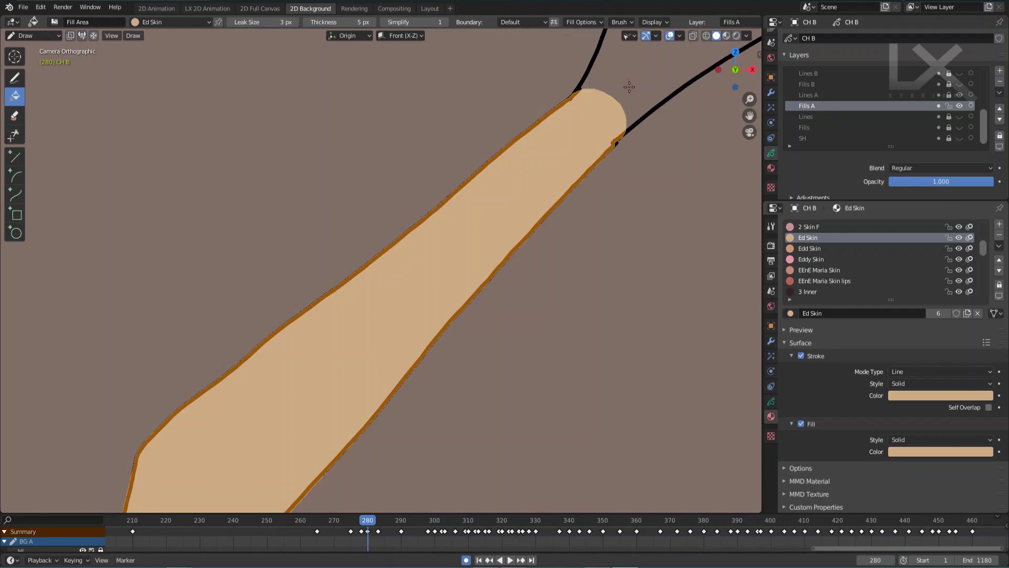
shift+right_click(600, 114)
shift+right_click(553, 122)
shift+right_click(539, 62)
scroll(587, 62, up, 1)
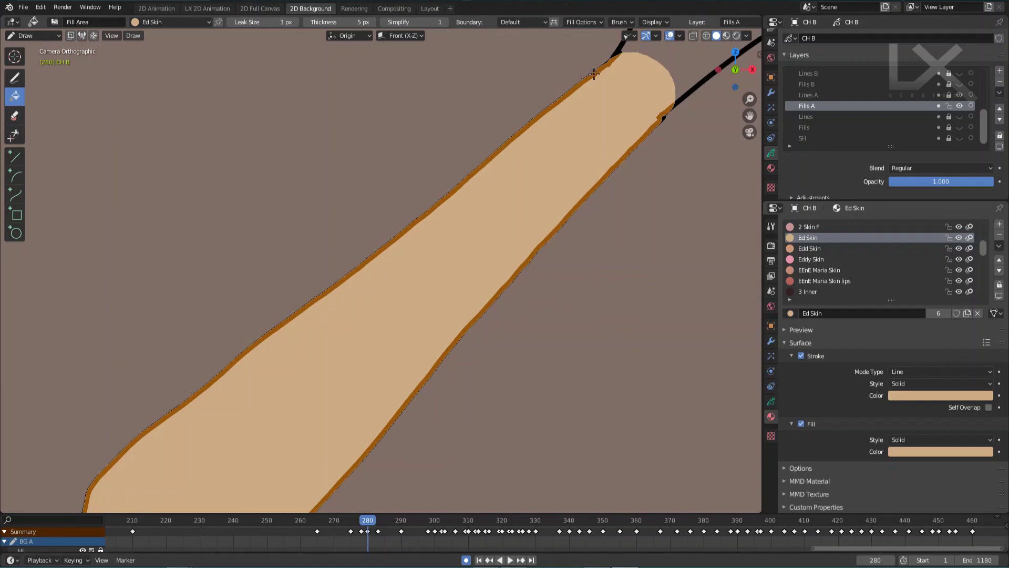
key(ctrl+z)
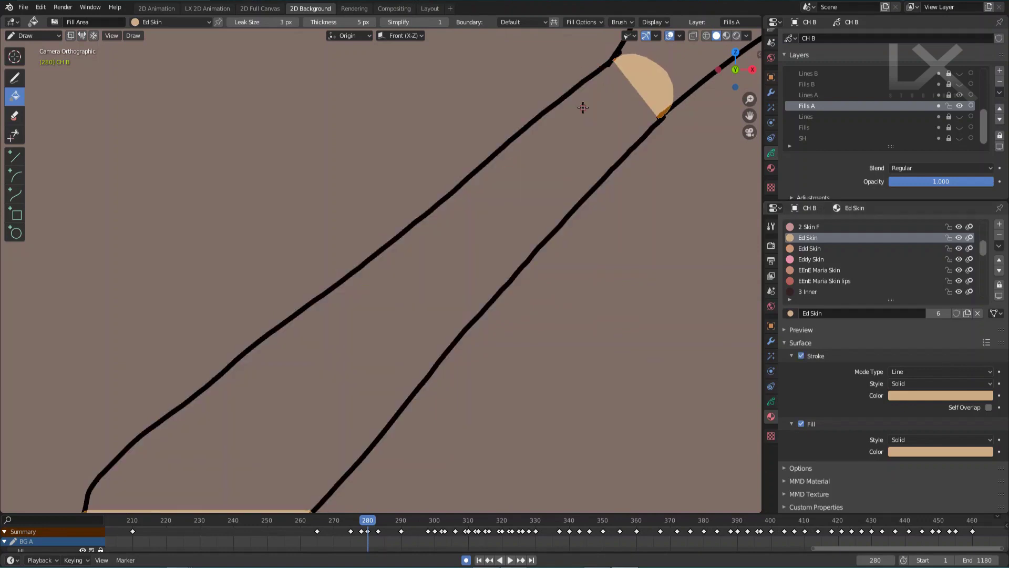
key(ctrl+z)
key(ctrl+z)
- Retry the arm fill twice, undoing each result that leaks across the canvas
scroll(537, 155, down, 1)
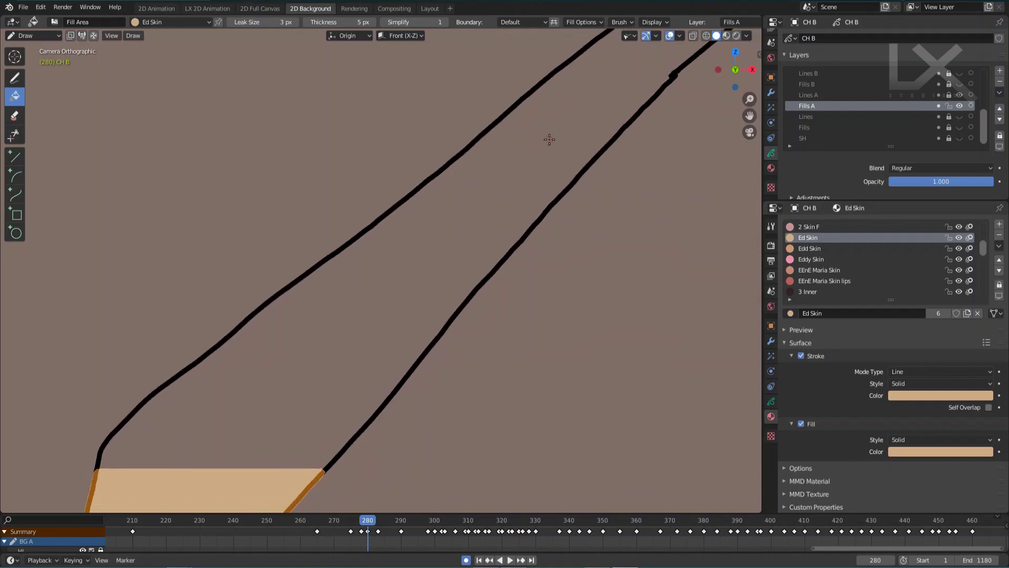
click(549, 139)
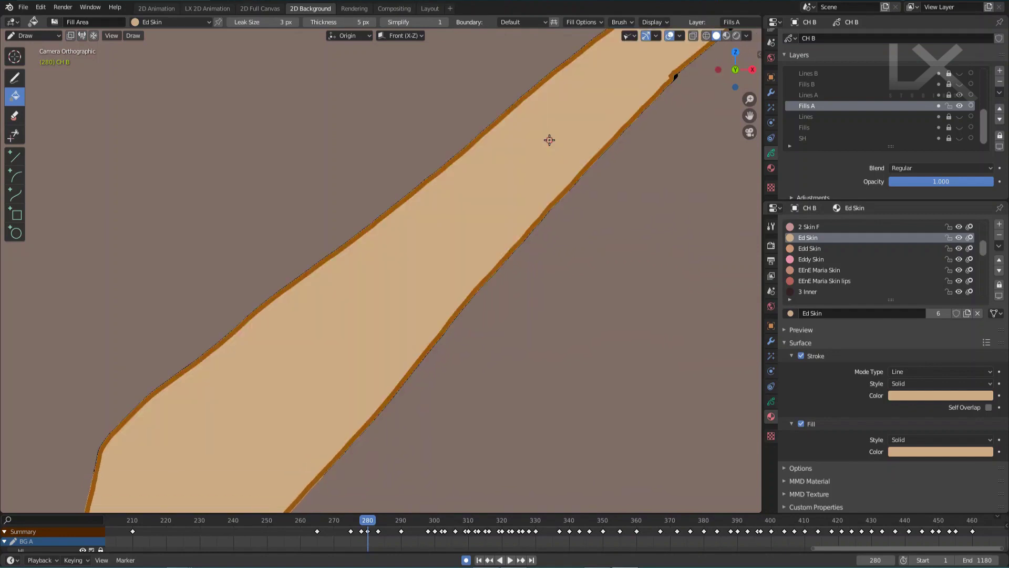
shift+middle_drag(549, 140, 553, 166)
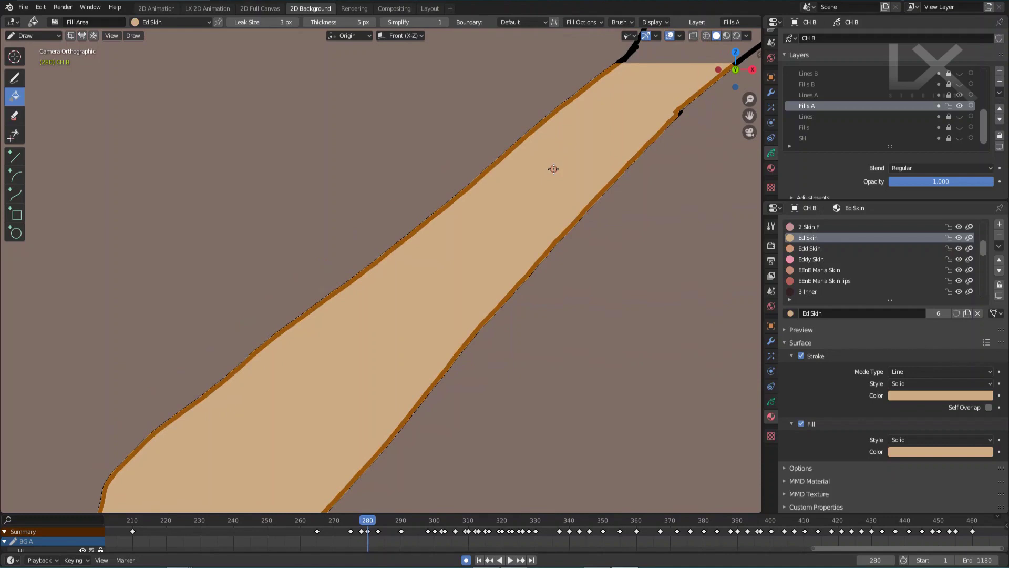
key(ctrl+z)
scroll(554, 171, down, 1)
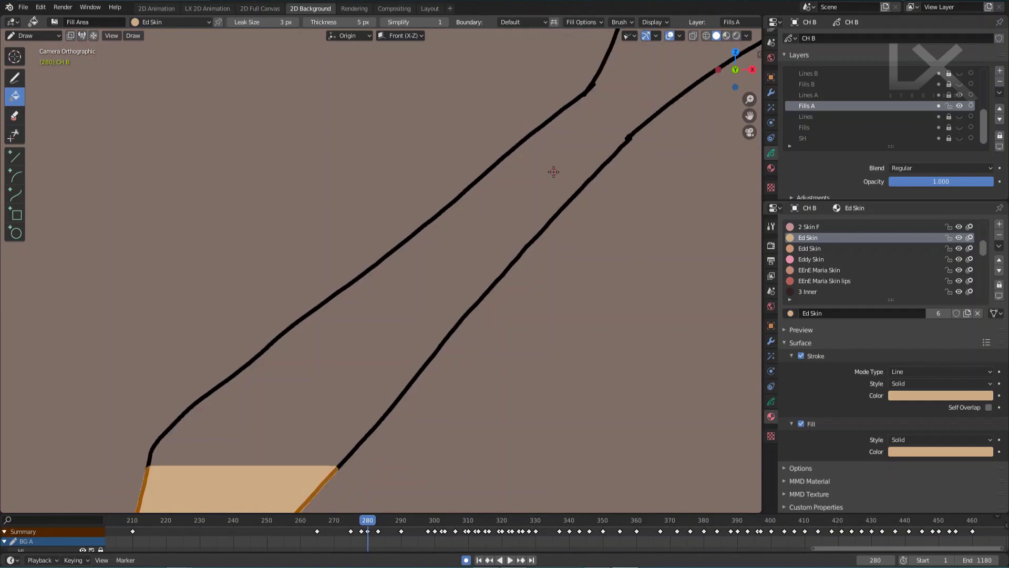
shift+middle_drag(551, 168, 555, 199)
click(550, 205)
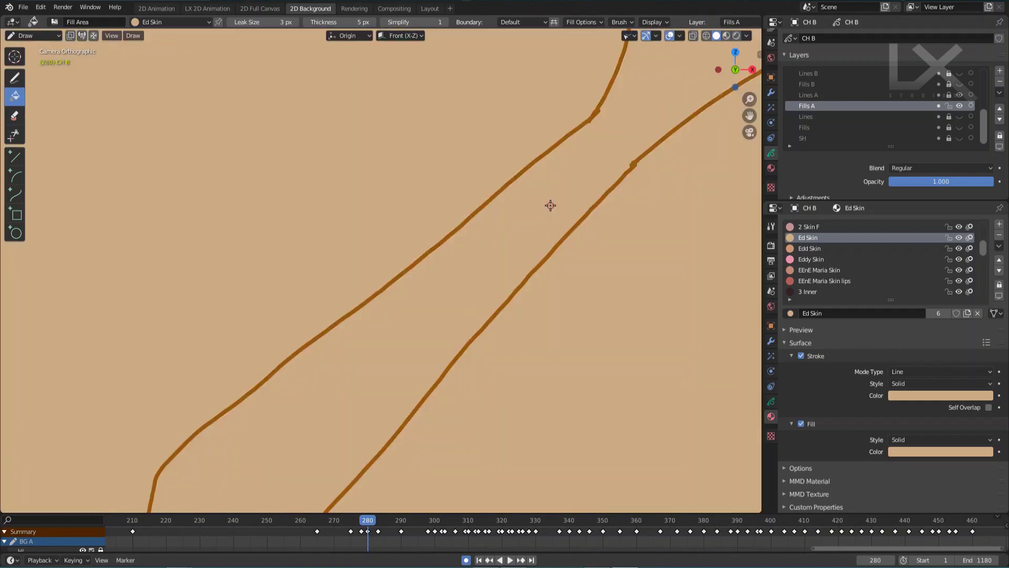
key(ctrl+z)
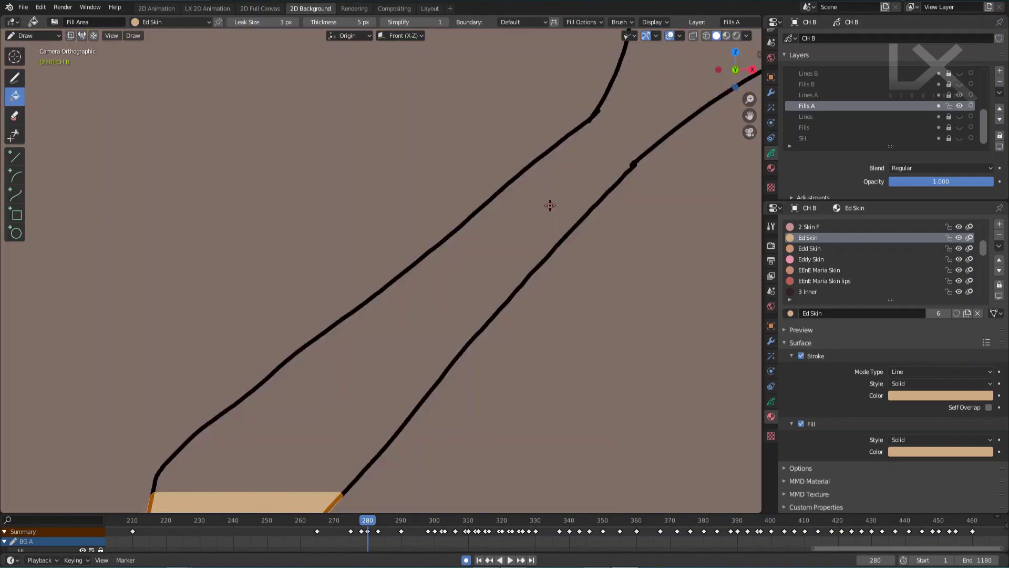
- Fill the arm near its top and again lower down, leaving Ed Skin flooding the canvas
scroll(550, 205, down, 1)
scroll(550, 204, up, 1)
mouse_move(550, 204)
shift+middle_down()
mouse_move(590, 144)
mouse_move(591, 156)
shift+middle_up()
scroll(561, 180, down, 1)
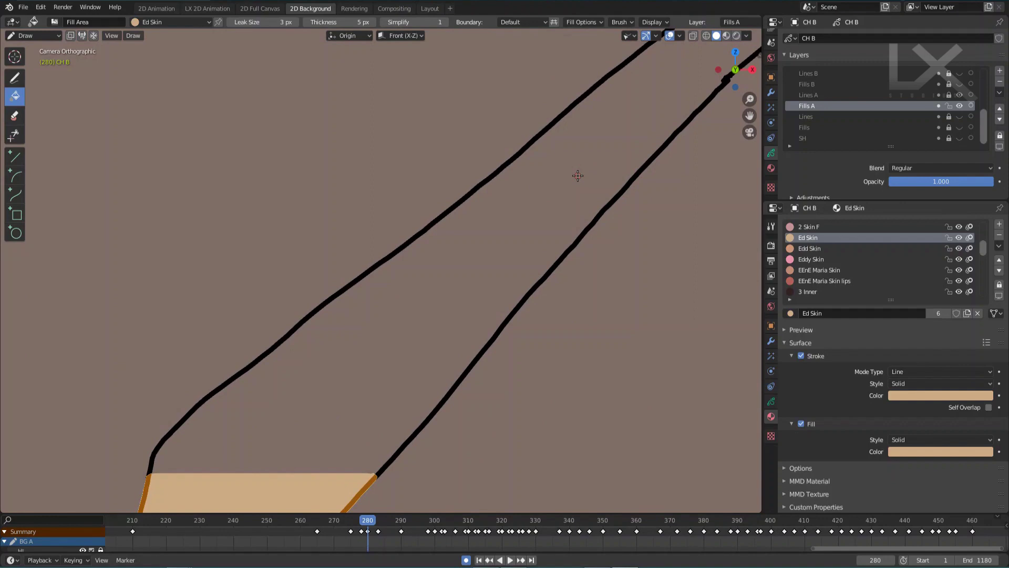
click(578, 174)
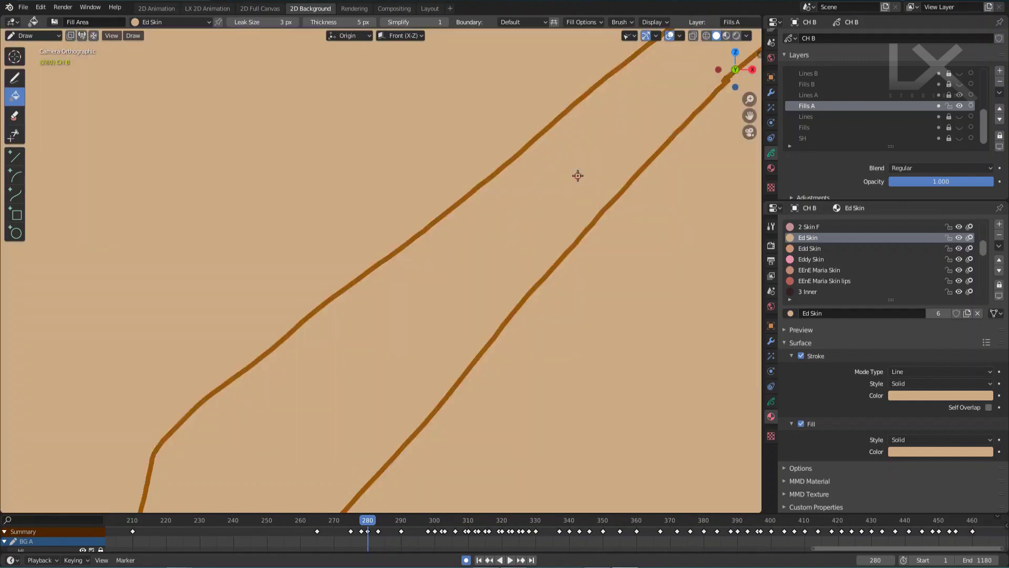
key(ctrl+z)
shift+middle_drag(578, 175, 562, 200)
click(574, 195)
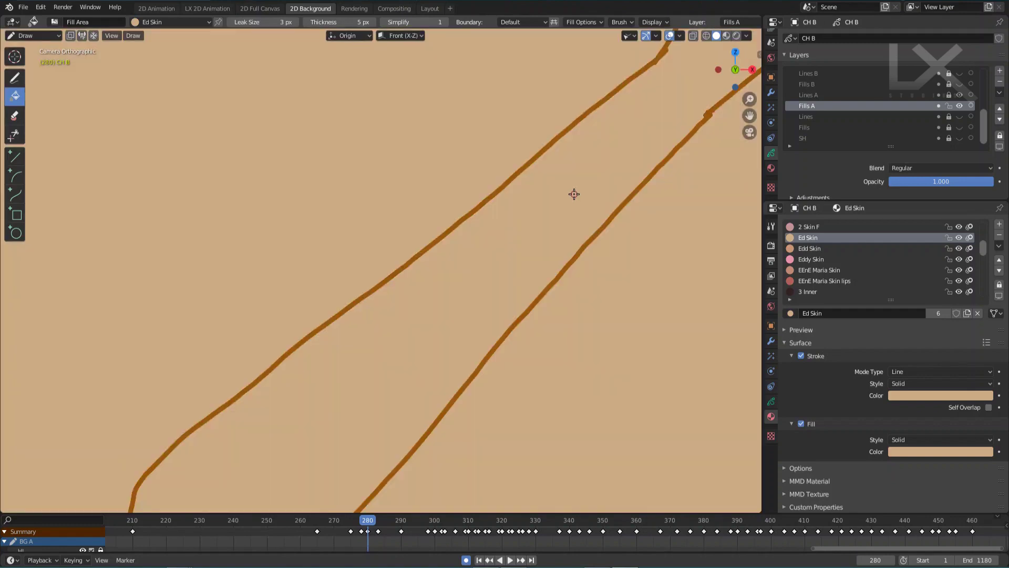
- Undo the flood, seal the arm's top gap with an Ed Skin stroke, and fill the arm to the wrist
key(ctrl+z)
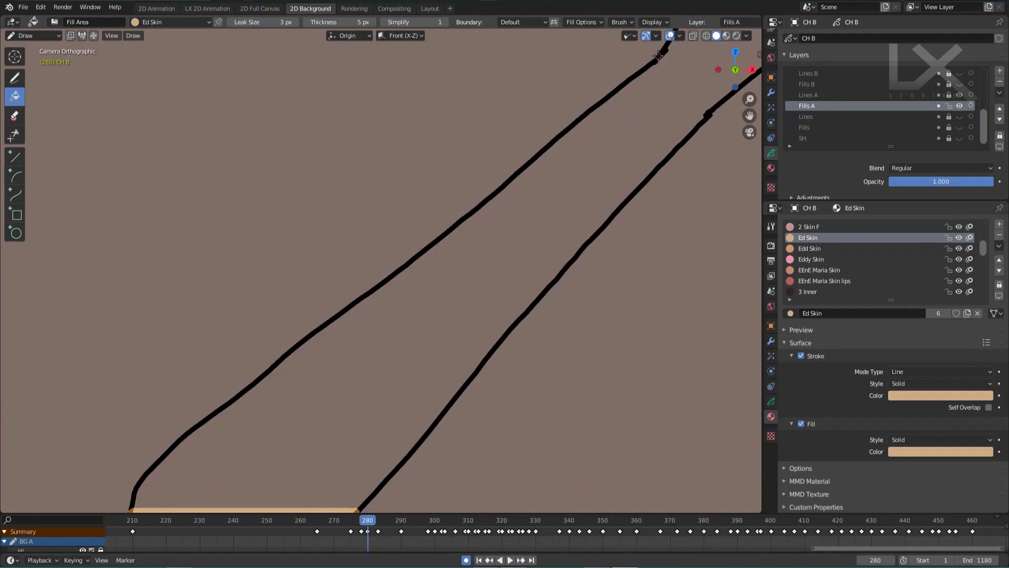
drag(659, 57, 709, 112)
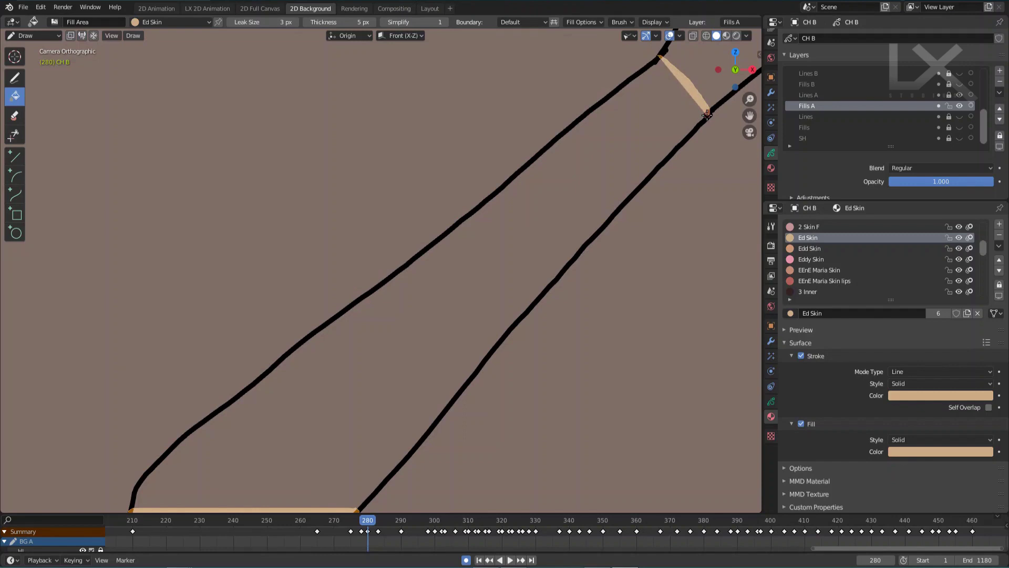
click(647, 126)
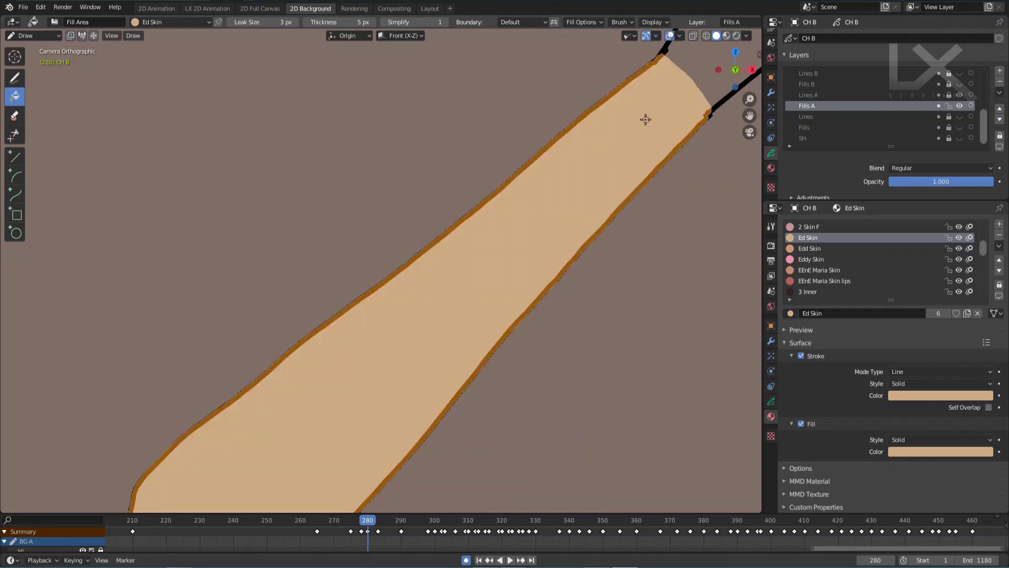
shift+middle_drag(669, 112, 402, 346)
- Fill the hand and fingers with Ed Skin after undoing a first attempt
scroll(412, 308, down, 2)
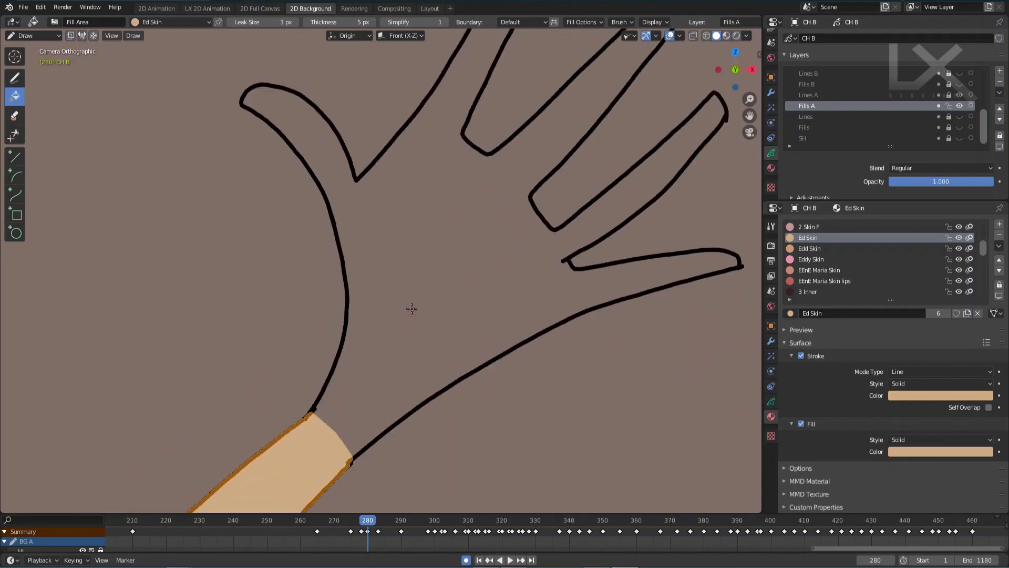
scroll(416, 309, up, 2)
shift+middle_drag(416, 309, 417, 276)
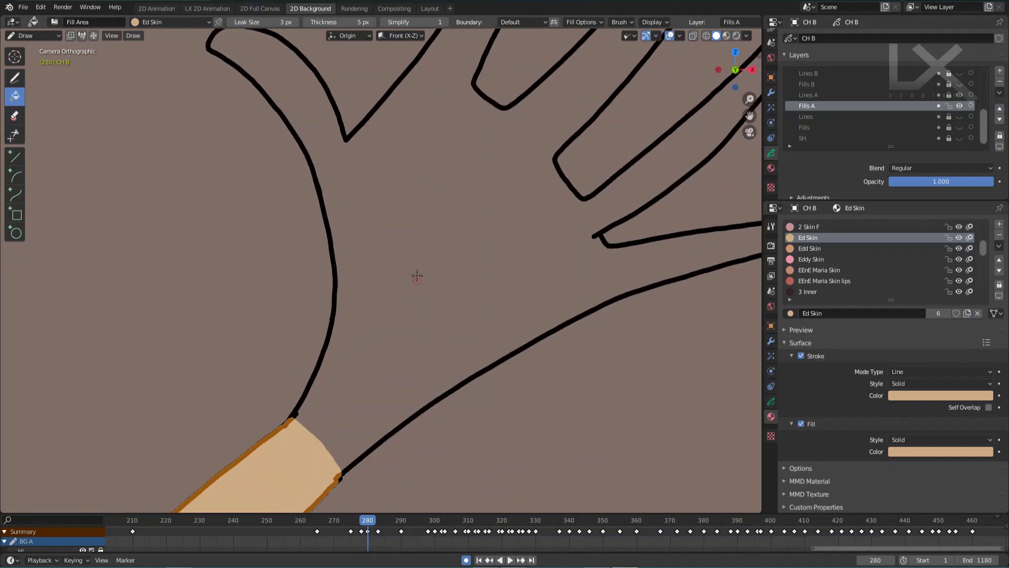
click(418, 309)
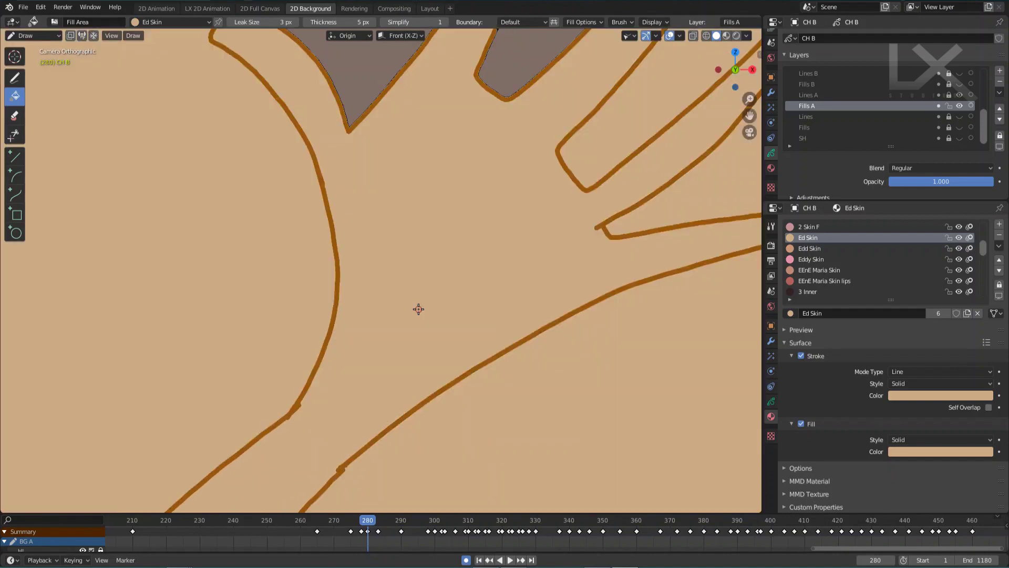
key(ctrl+z)
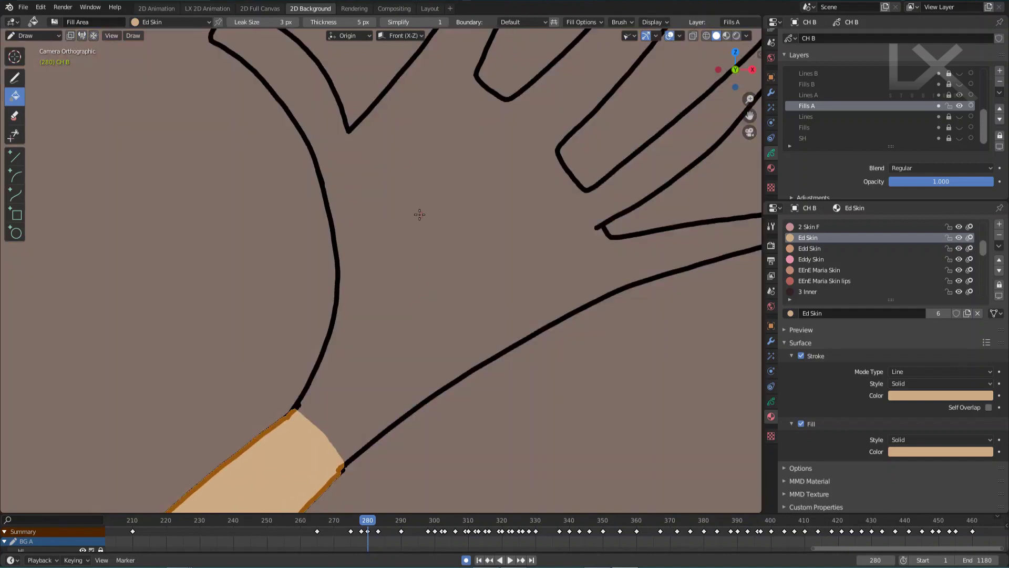
scroll(420, 214, down, 4)
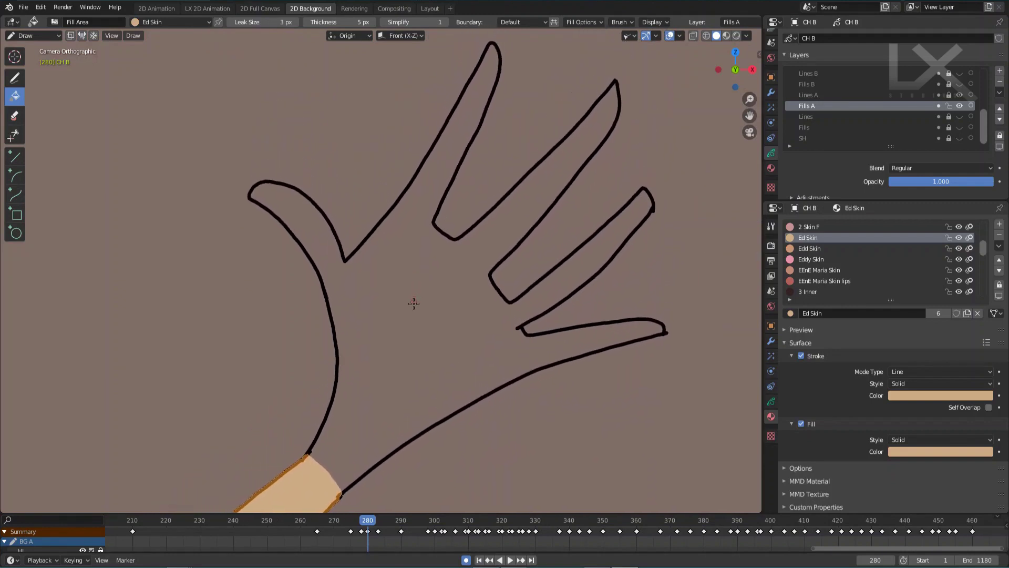
click(390, 351)
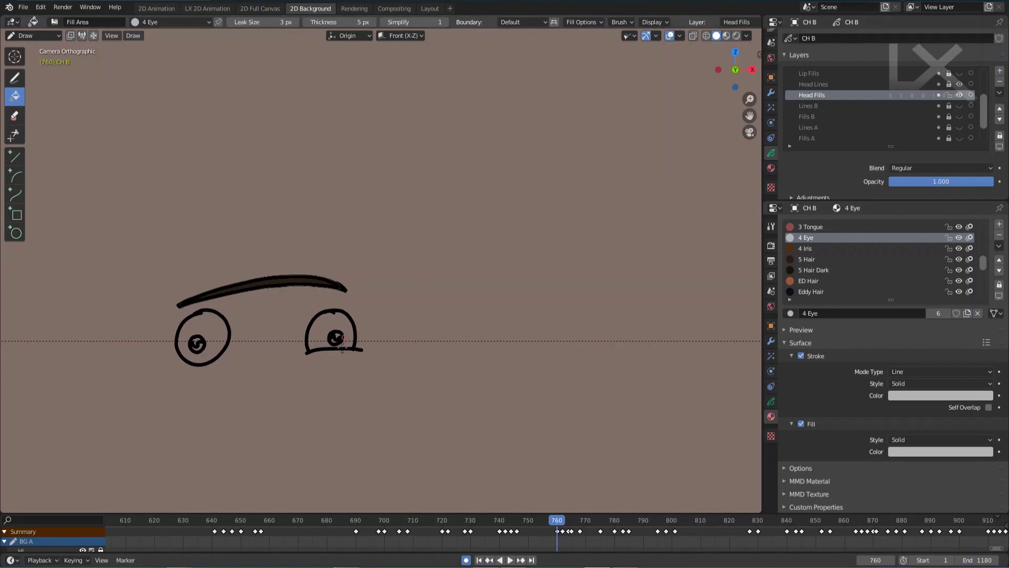
- Zoom in on the eyes and fill the right eye's white with light grey 4 Eye
scroll(303, 365, up, 1)
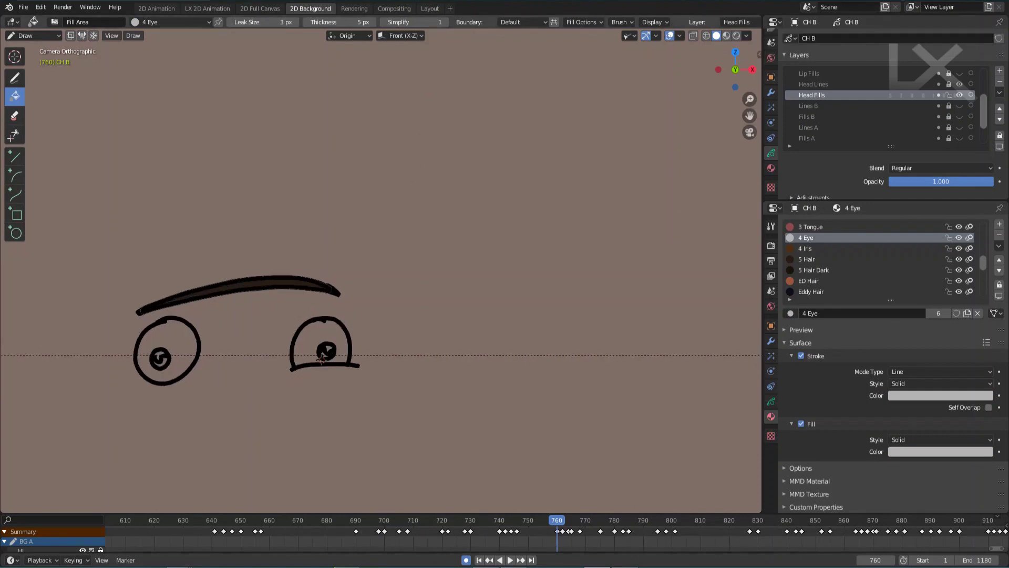
mouse_move(298, 383)
shift+middle_down()
mouse_move(452, 312)
mouse_move(466, 261)
shift+middle_up()
scroll(466, 261, up, 4)
scroll(526, 272, right, 3)
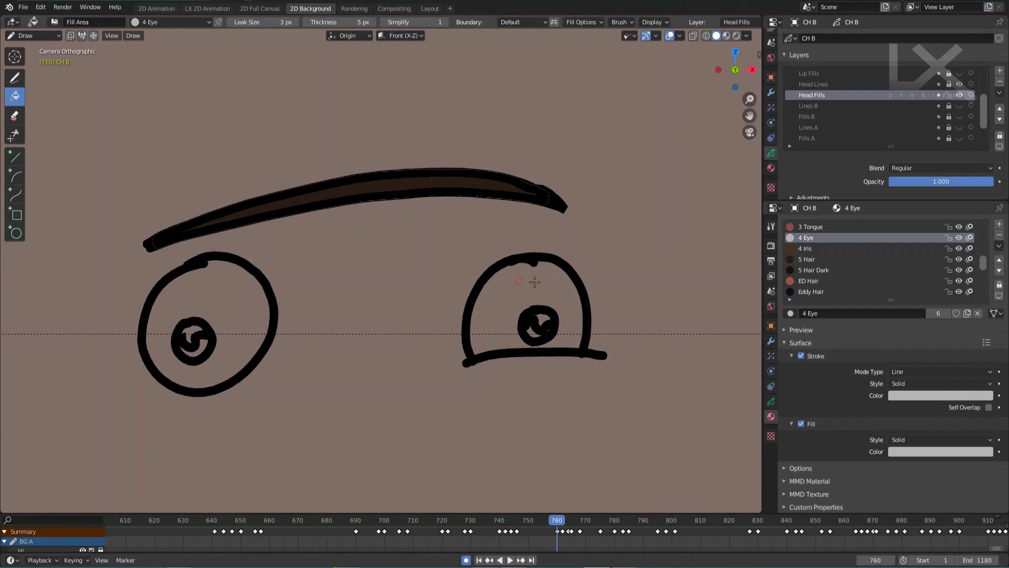
click(510, 295)
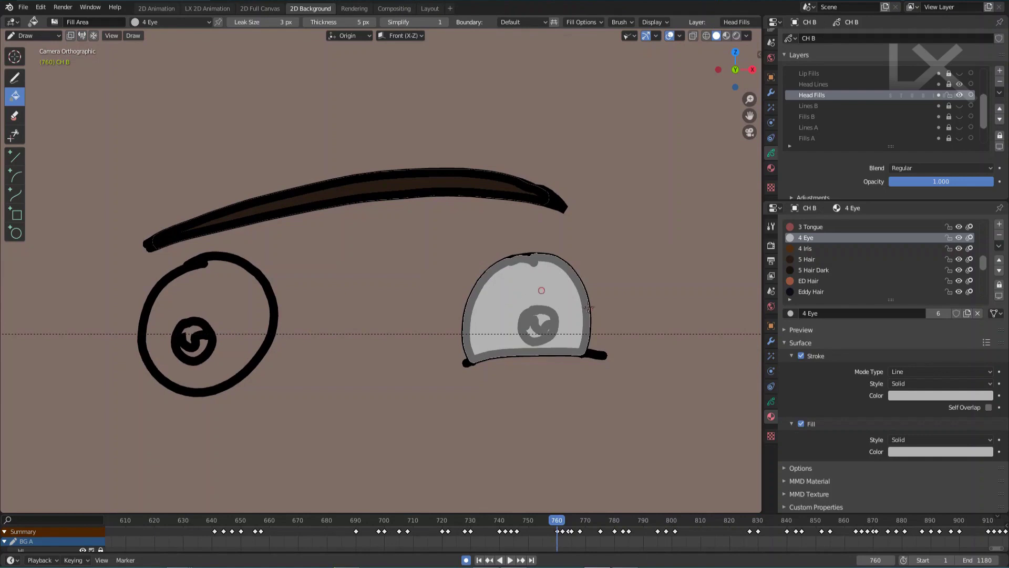
scroll(590, 313, up, 4)
shift+middle_drag(667, 345, 526, 290)
scroll(586, 246, up, 2)
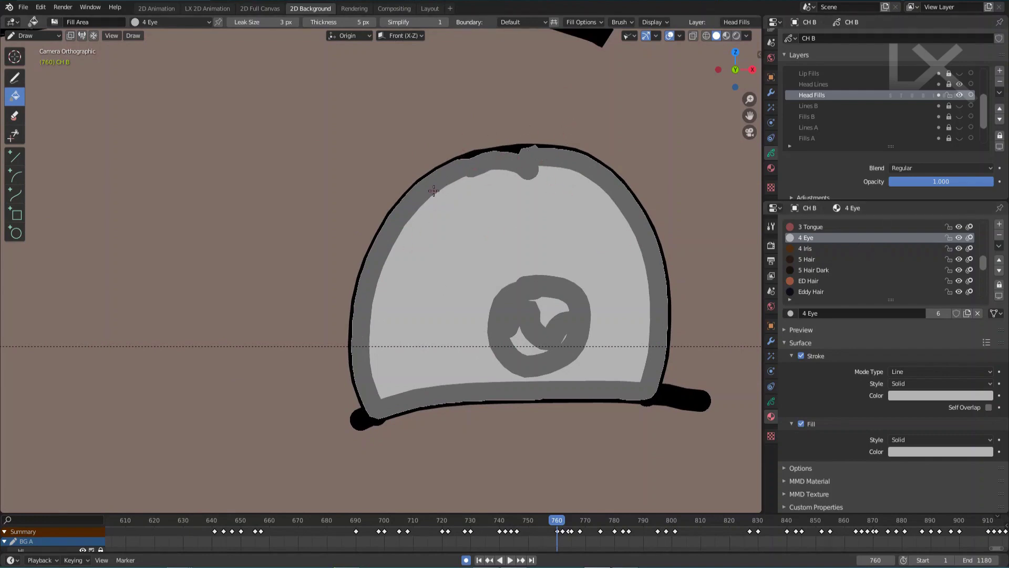
- Set the Head Lines layer's blend mode to Regular, then select Head Fills
click(815, 82)
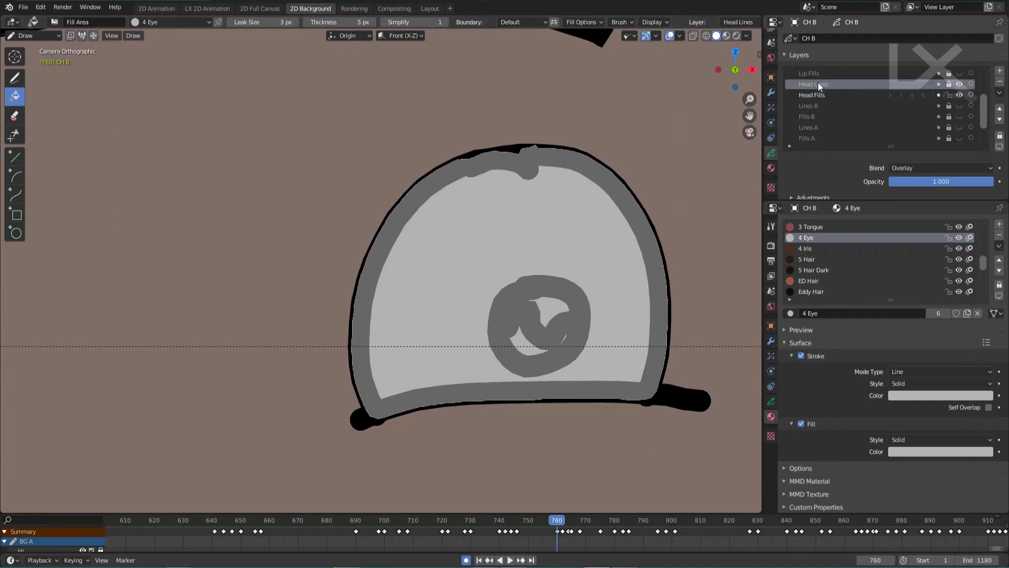
click(922, 168)
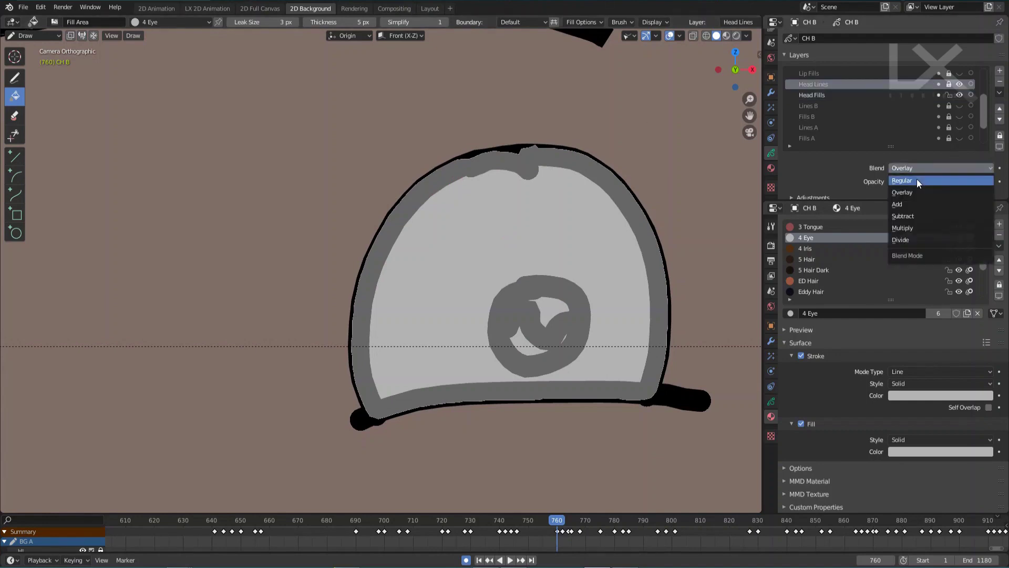
click(917, 179)
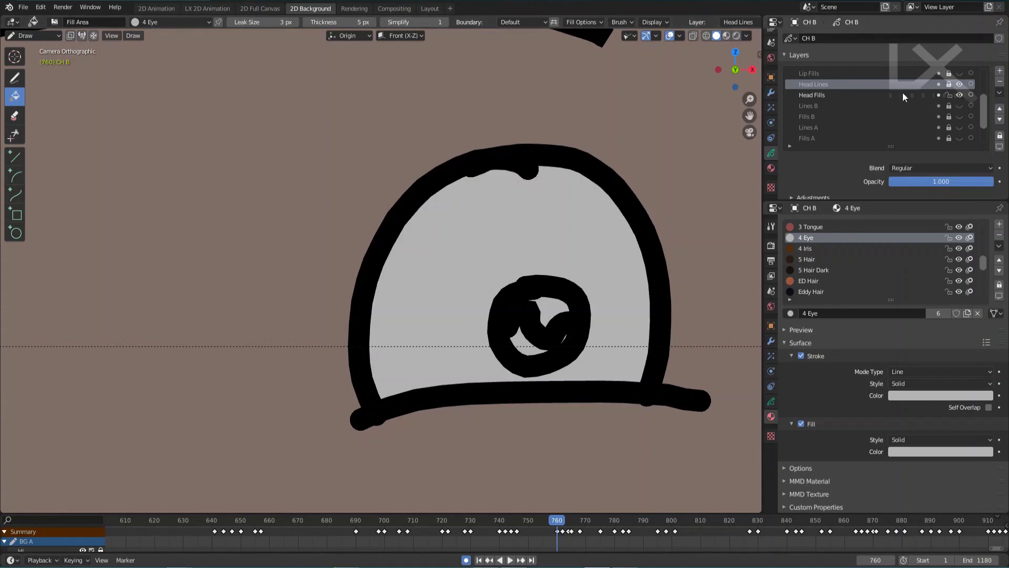
click(821, 96)
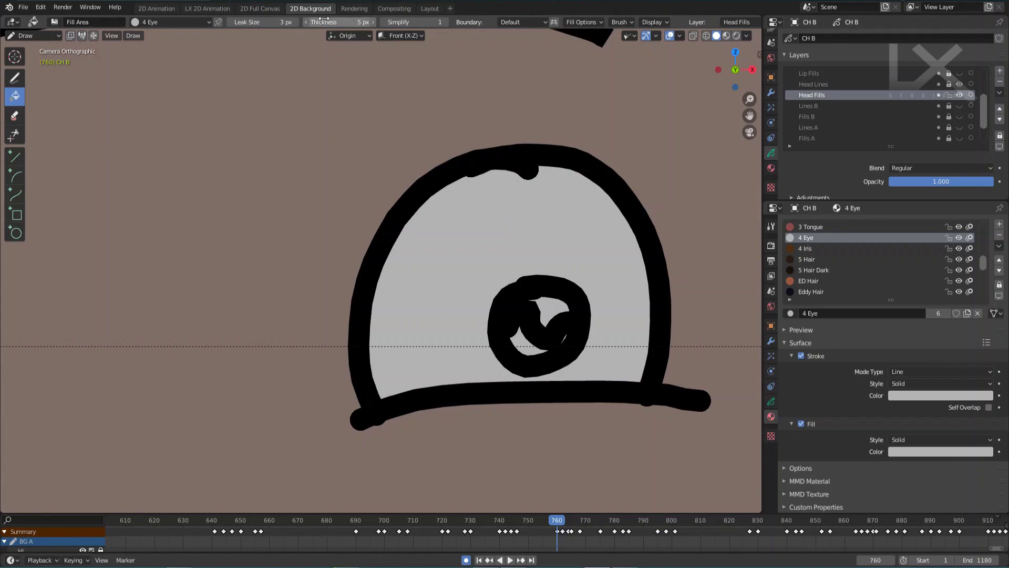
- Switch Head Lines blending back to Overlay and make Head Fills active again
click(866, 85)
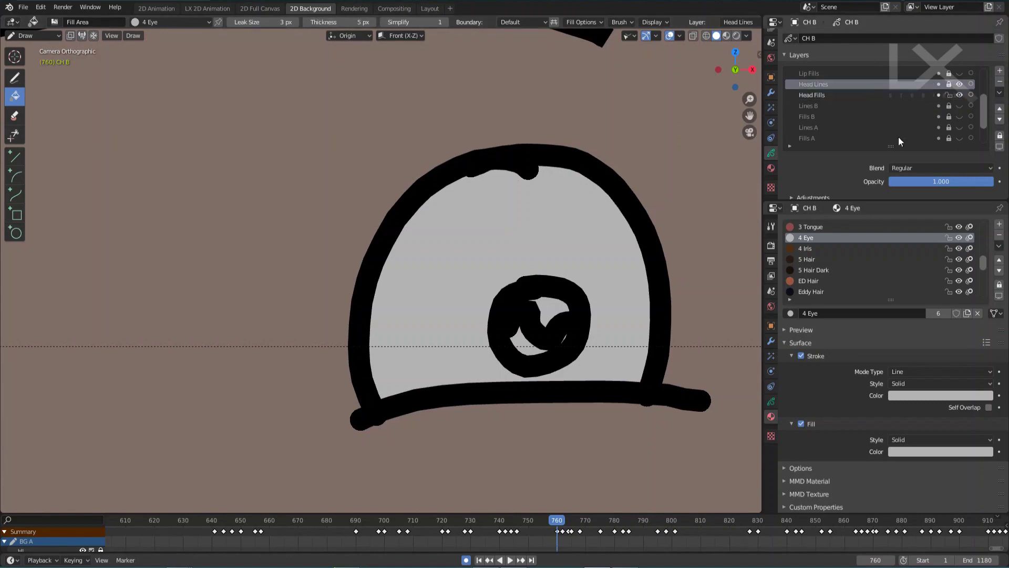
click(905, 168)
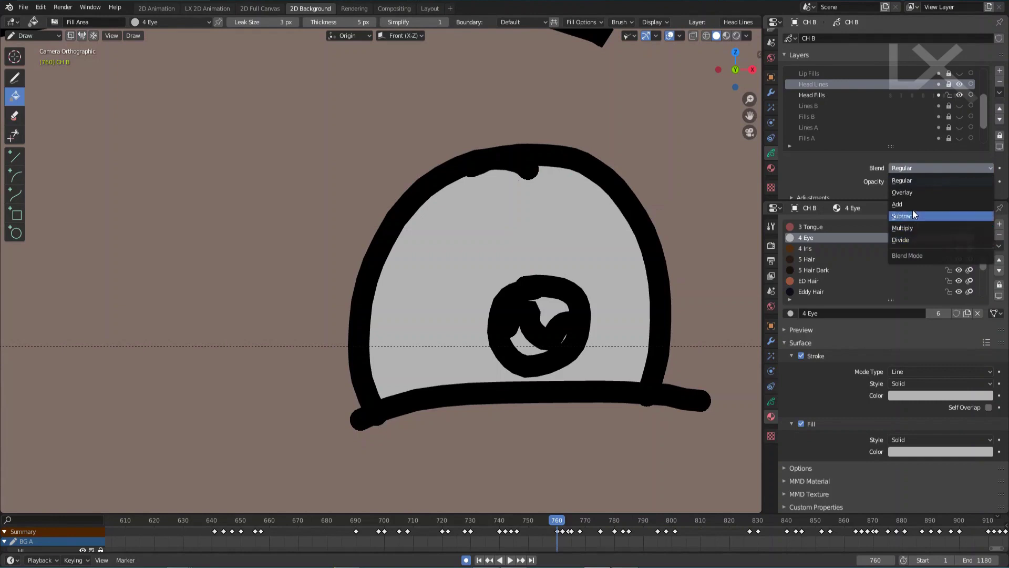
click(916, 193)
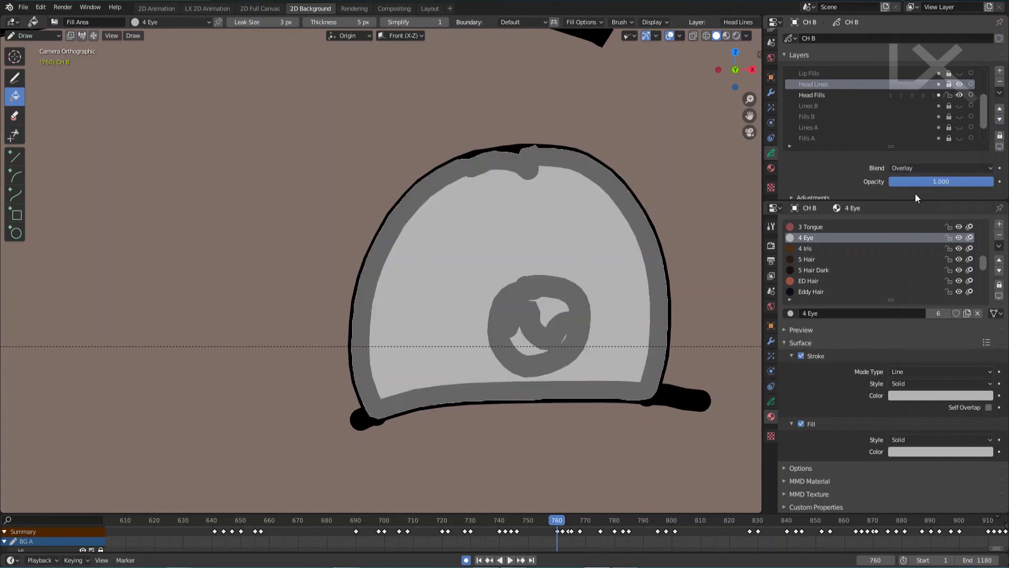
click(822, 96)
- Enter Edit Mode on Head Fills and box-select around the eyebrow fill
key(Tab)
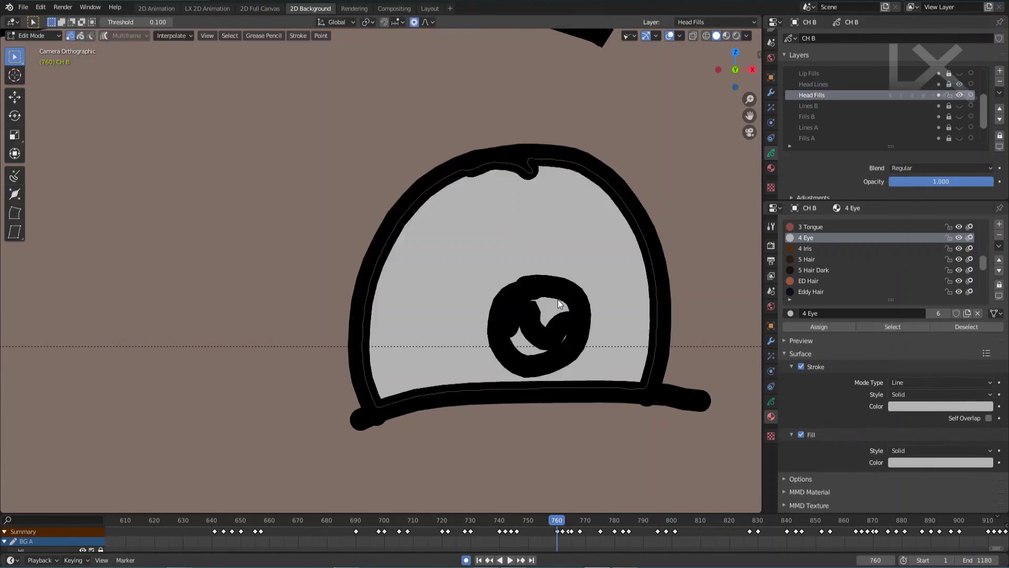
key(a)
scroll(557, 298, down, 3)
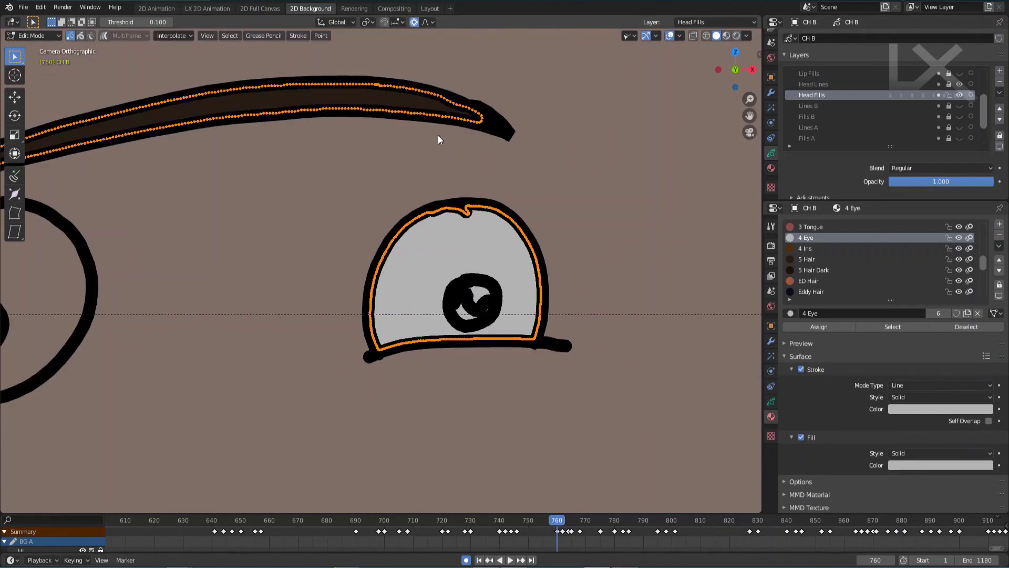
scroll(428, 152, down, 1)
scroll(408, 157, down, 3)
key(b)
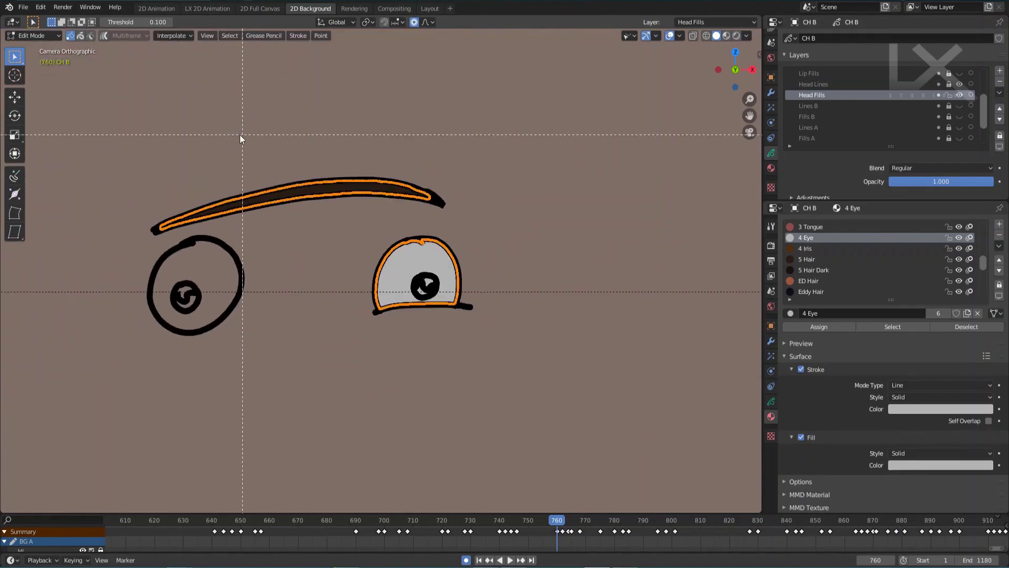
mouse_move(141, 104)
mouse_down()
mouse_move(297, 205)
mouse_move(411, 211)
mouse_move(477, 234)
mouse_up()
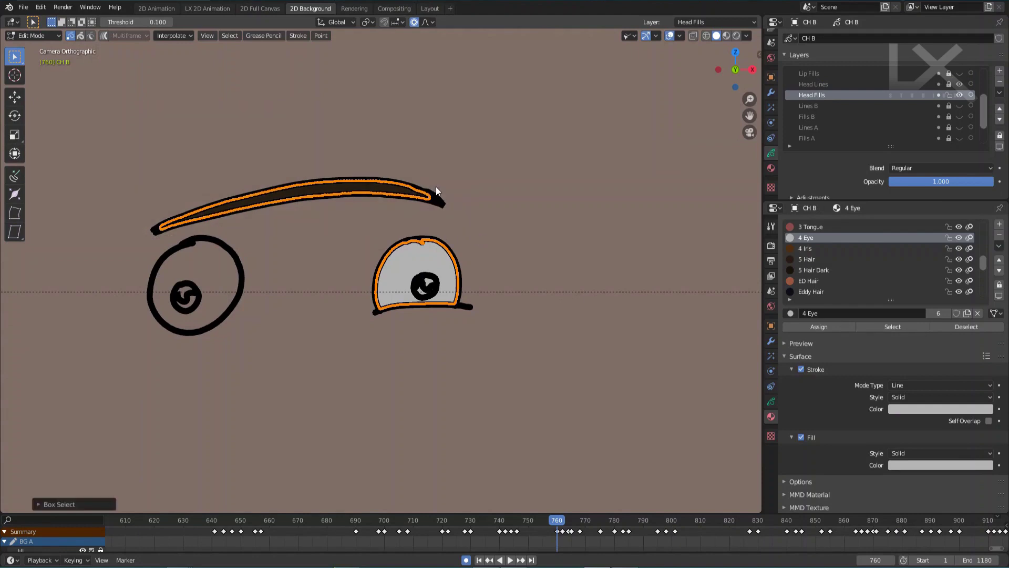
- Select the whole eye fill stroke with Ctrl+L and delete its points
click(449, 257)
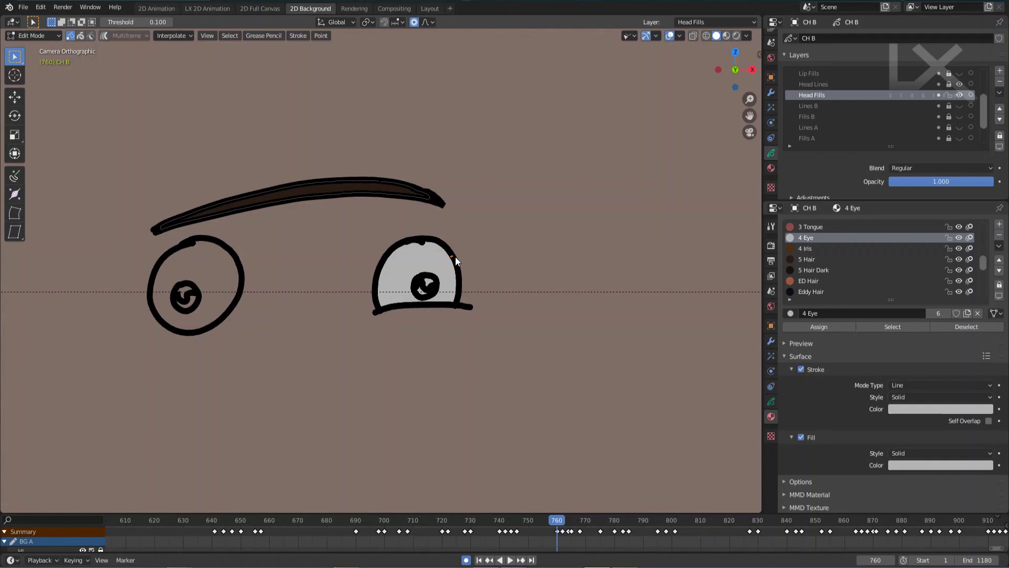
key(ctrl+l)
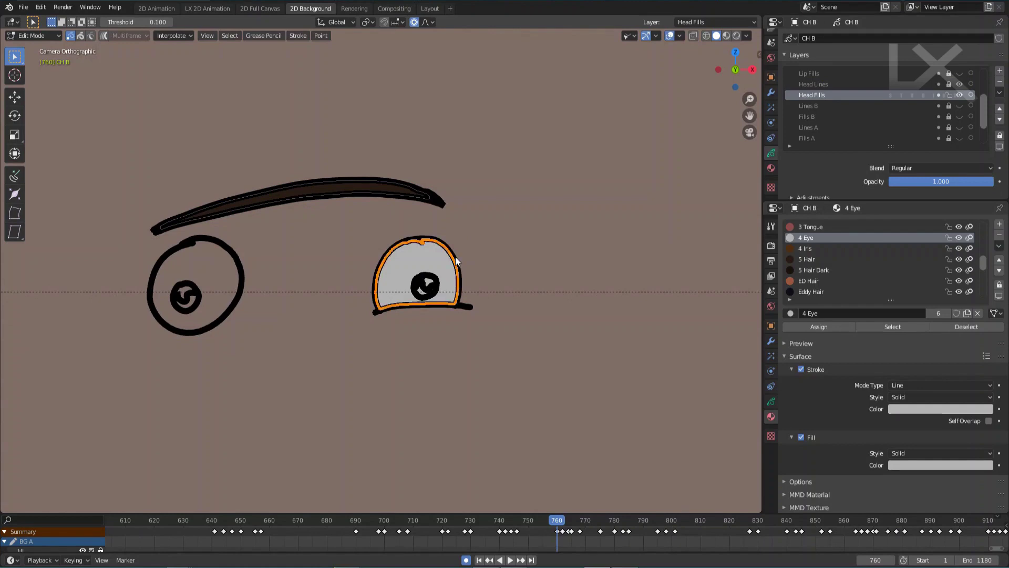
key(x)
click(455, 256)
- Return to Draw mode with the Fill tool and lower its Thickness to 1 px
key(ctrl+Tab)
click(465, 200)
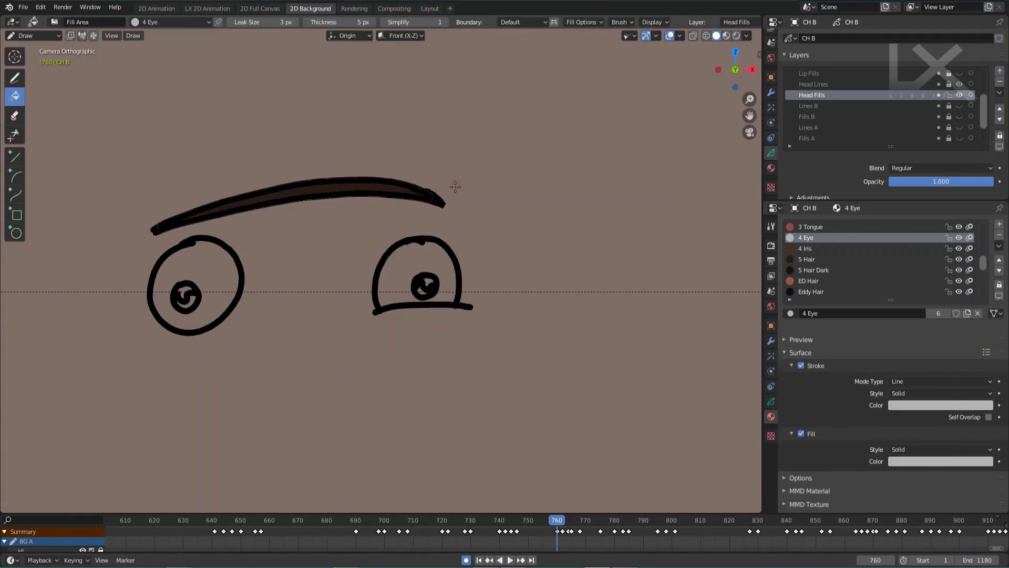
scroll(418, 261, up, 6)
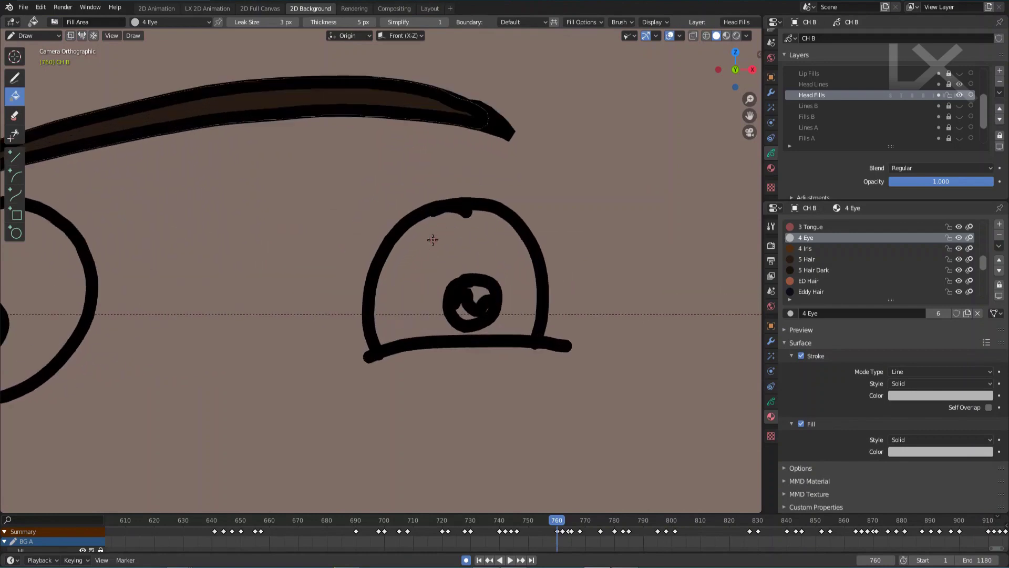
scroll(469, 239, up, 1)
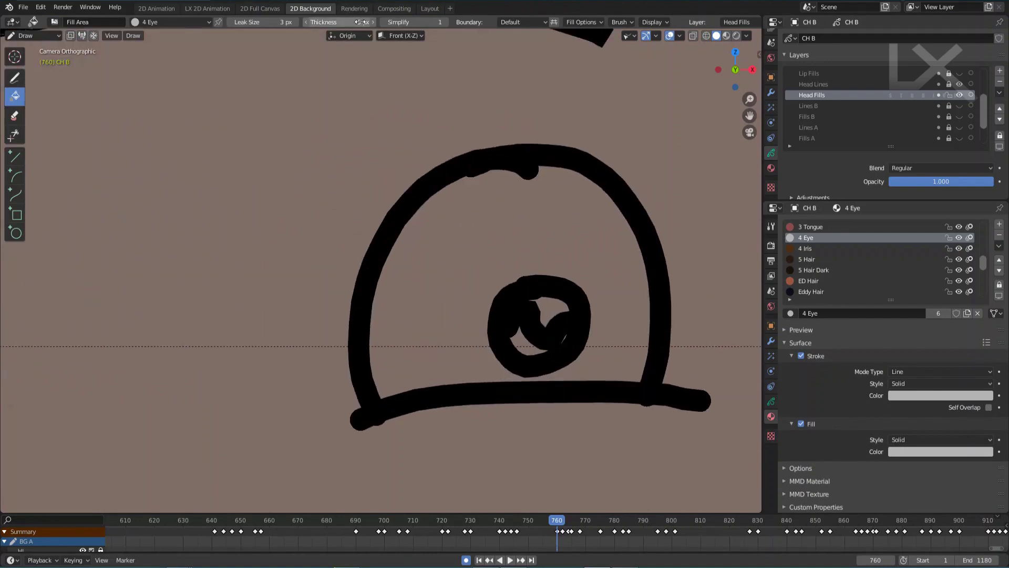
click(305, 22)
click(305, 23)
click(305, 22)
click(305, 22)
- Test-fill the eye white at 1 px Thickness, inspect the gap, then undo it
click(543, 208)
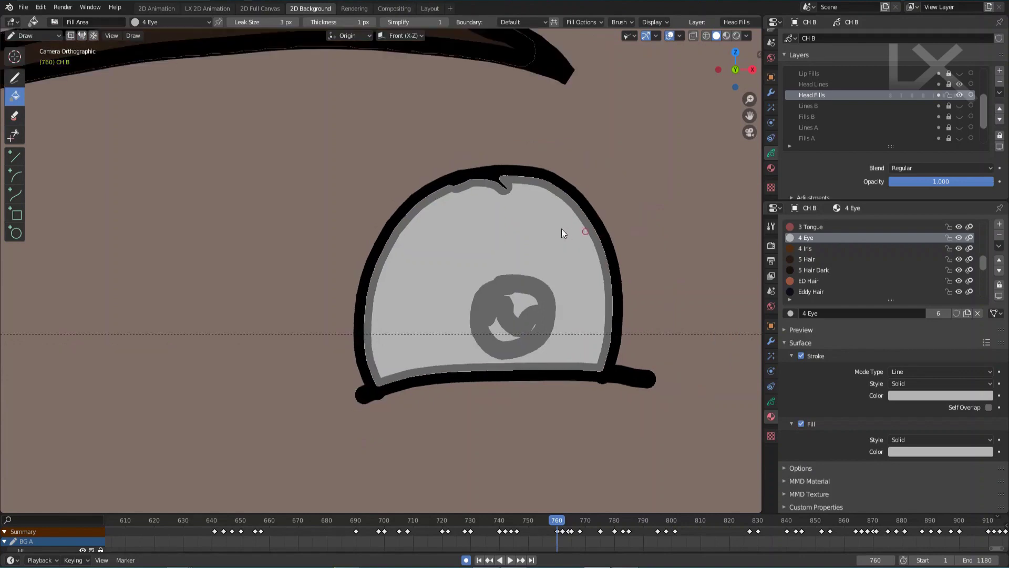
scroll(434, 192, down, 1)
scroll(468, 186, down, 2)
scroll(419, 276, down, 6)
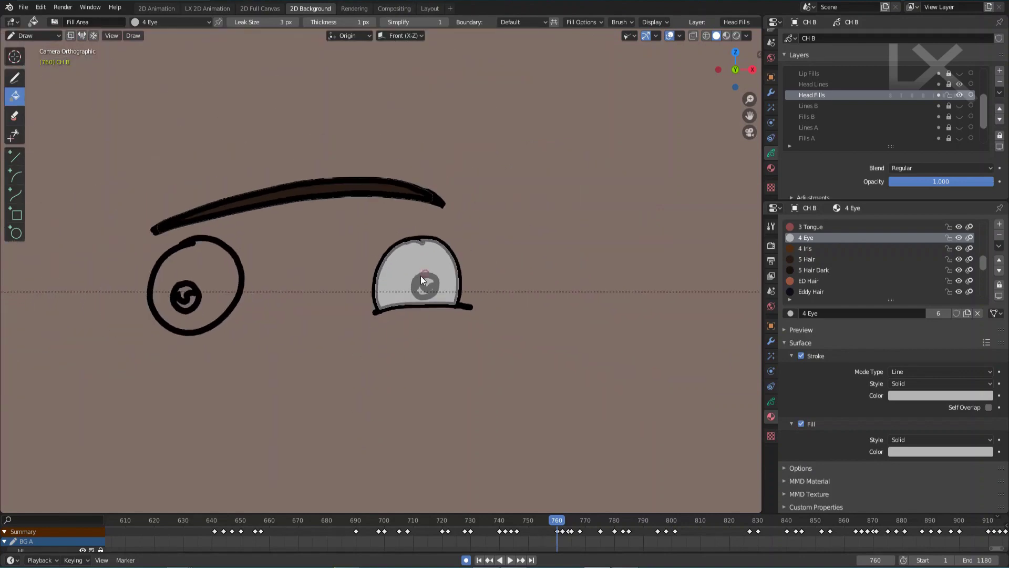
scroll(418, 275, down, 4)
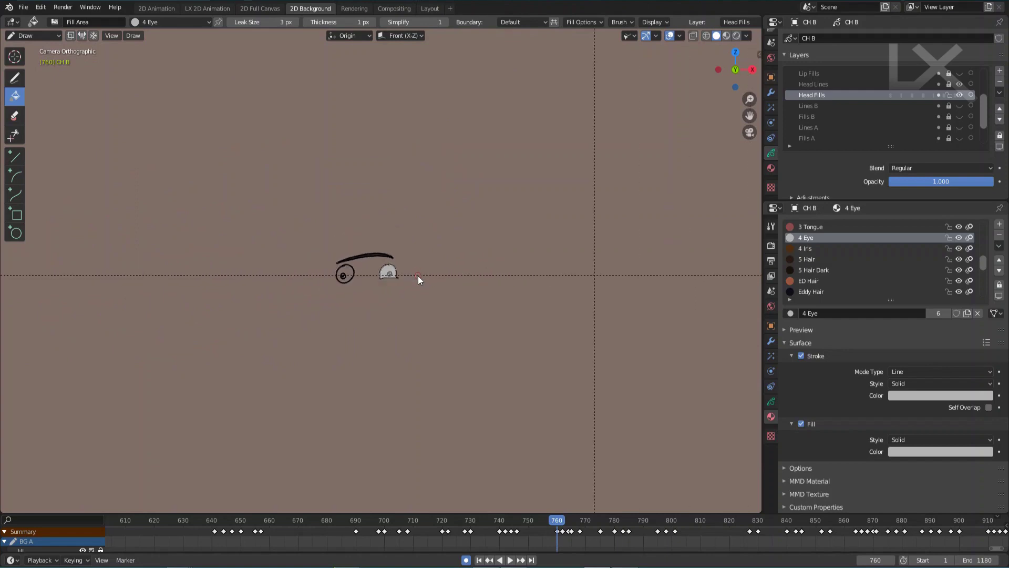
scroll(418, 275, down, 2)
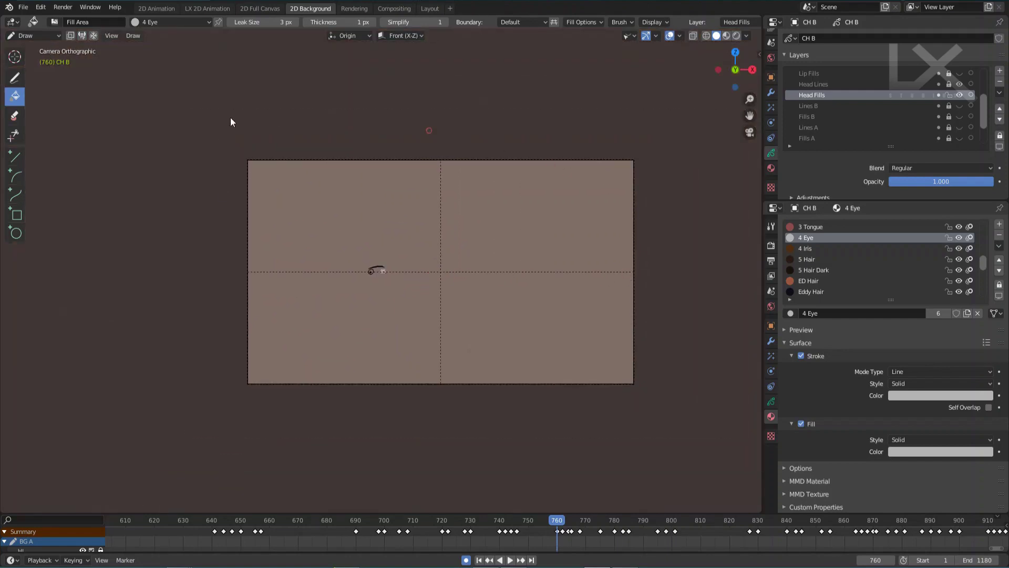
scroll(333, 285, up, 10)
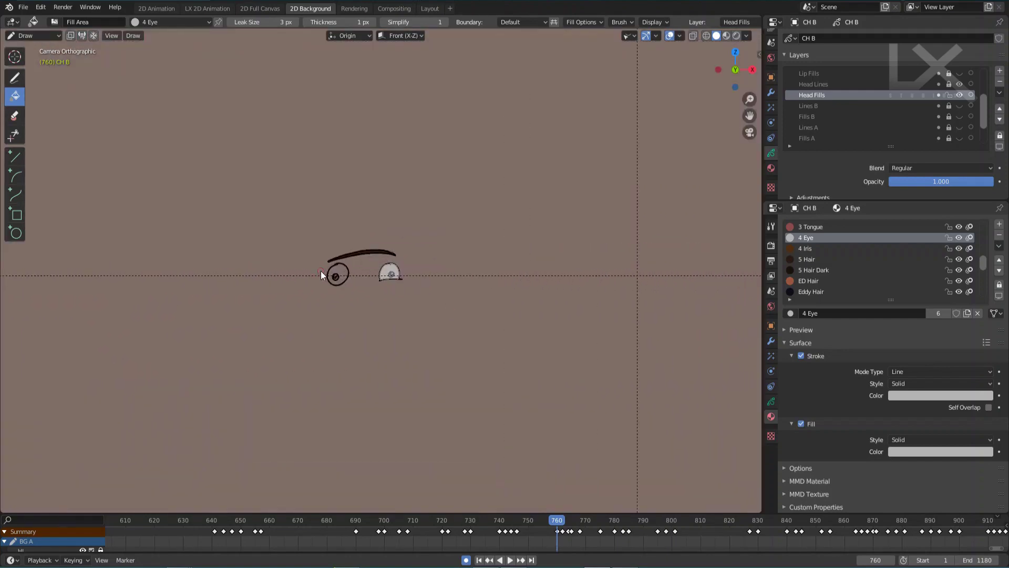
scroll(331, 274, up, 7)
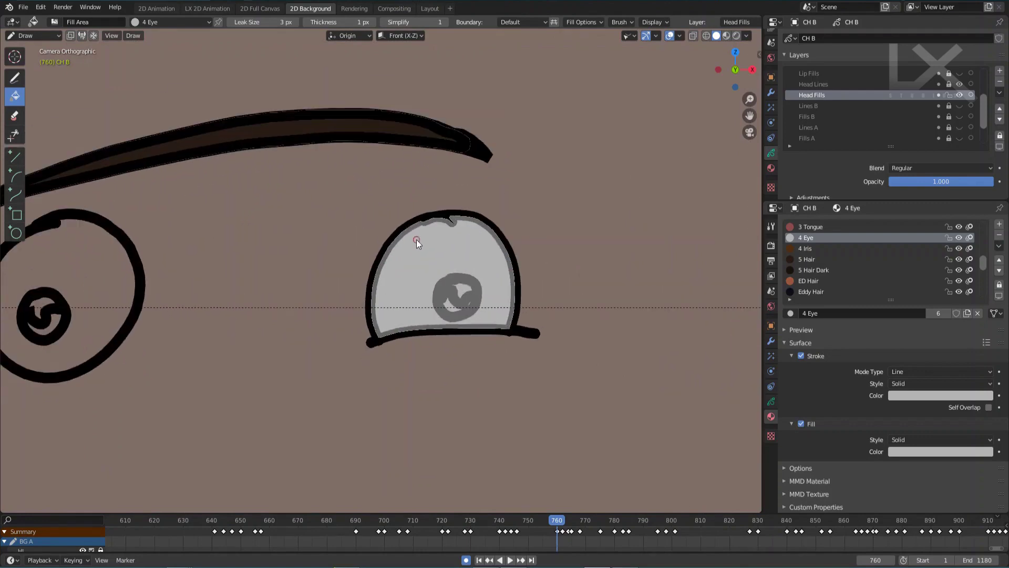
key(ctrl+z)
scroll(530, 244, up, 3)
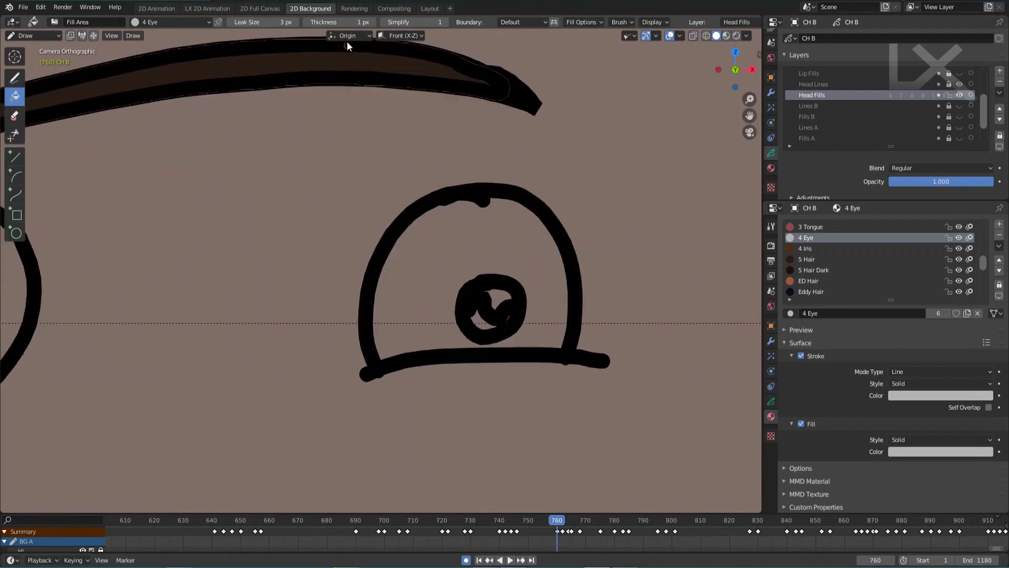
- Raise the fill Thickness to 16 px and fill the eye shape
click(373, 22)
click(372, 22)
click(373, 22)
click(373, 22)
click(372, 22)
click(372, 22)
click(372, 22)
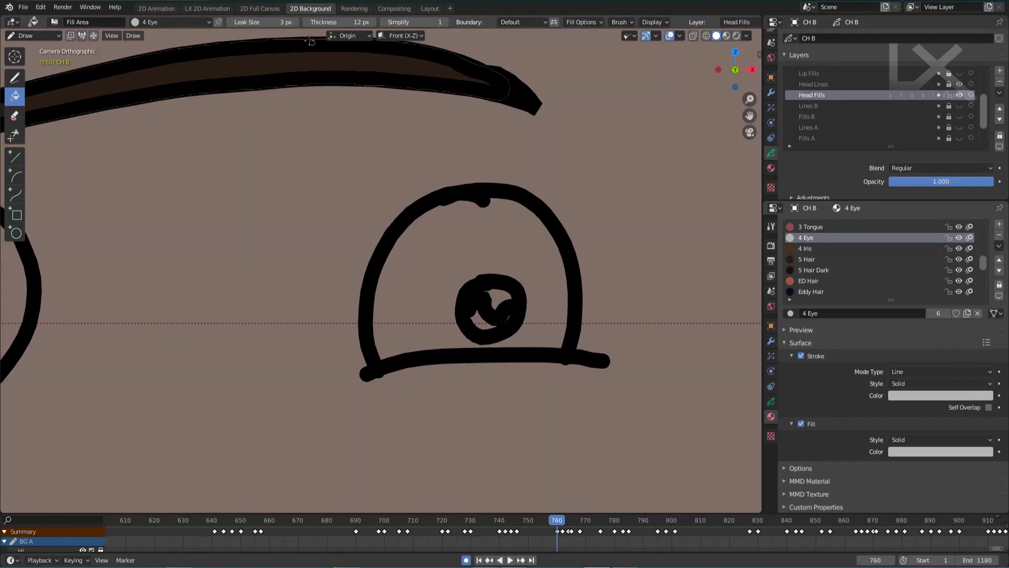
click(376, 22)
click(376, 22)
click(376, 22)
click(376, 22)
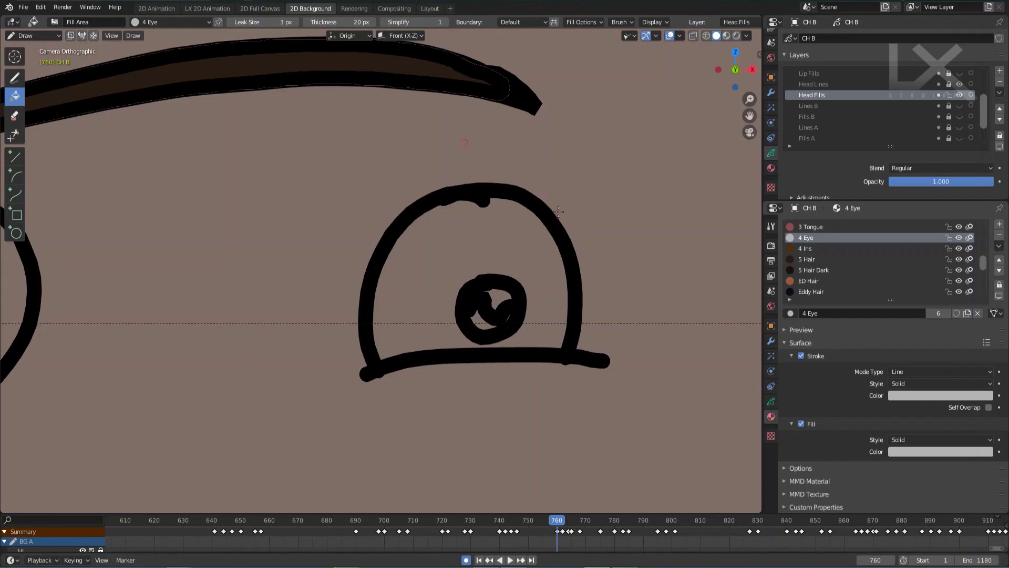
click(516, 233)
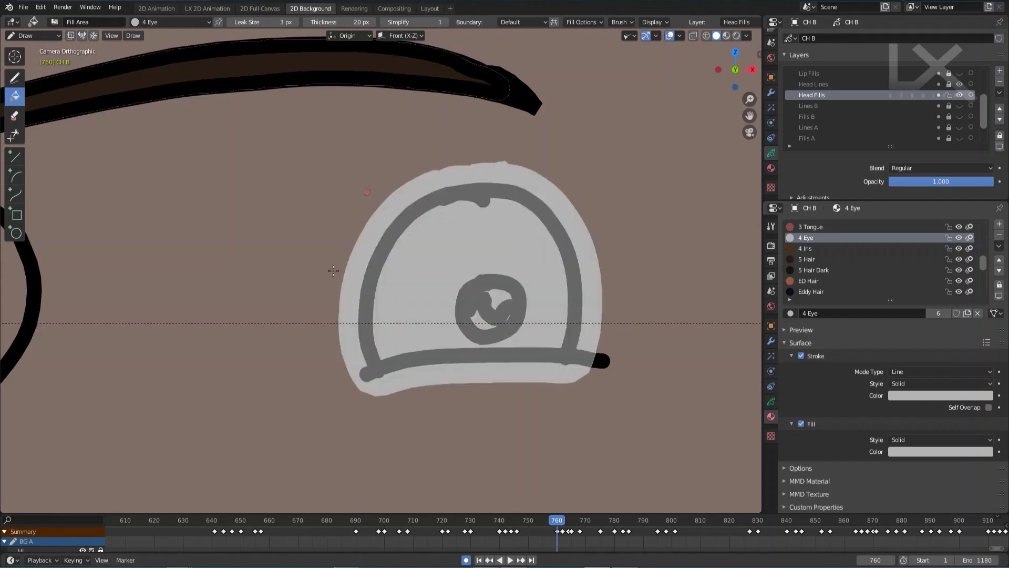
- Toggle the 4 Eye material's stroke off and on to compare the outline
click(801, 356)
click(801, 356)
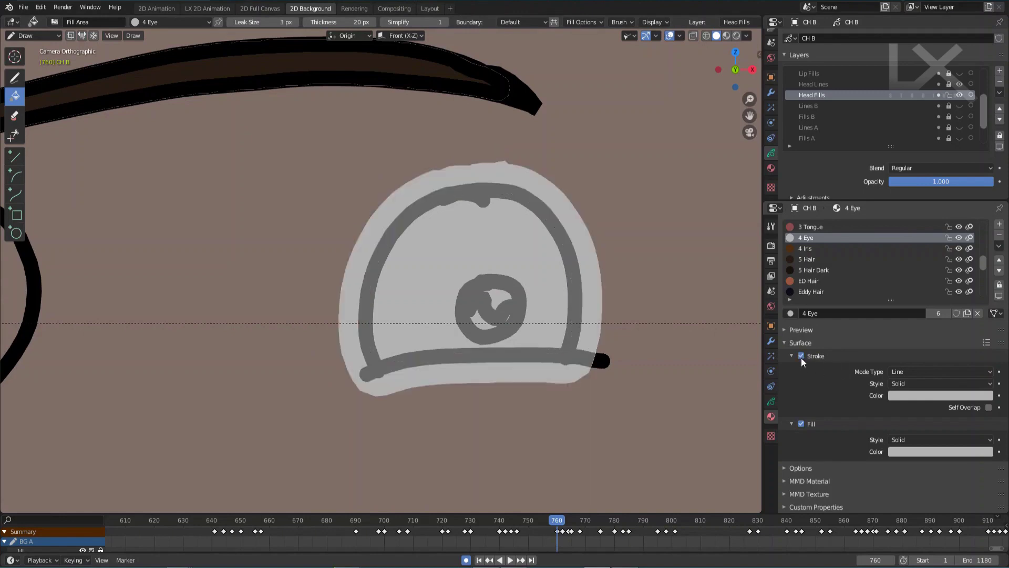
click(801, 357)
click(801, 356)
click(801, 356)
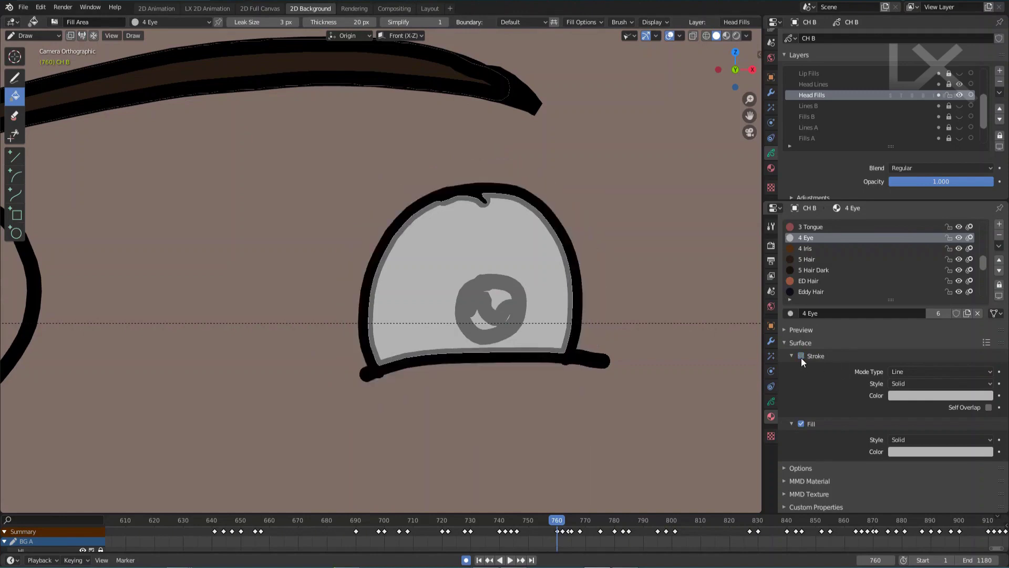
click(801, 357)
click(801, 356)
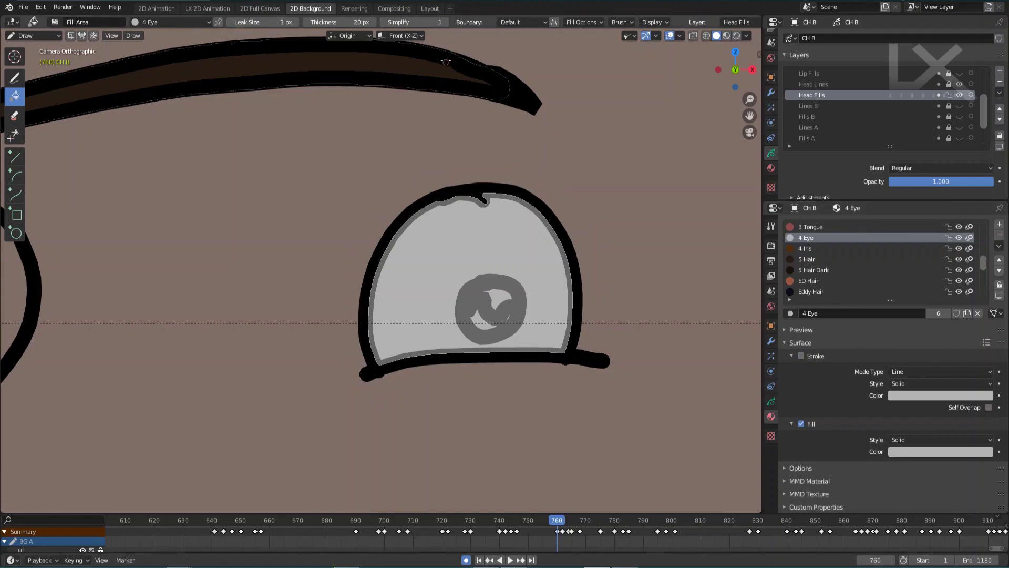
click(803, 357)
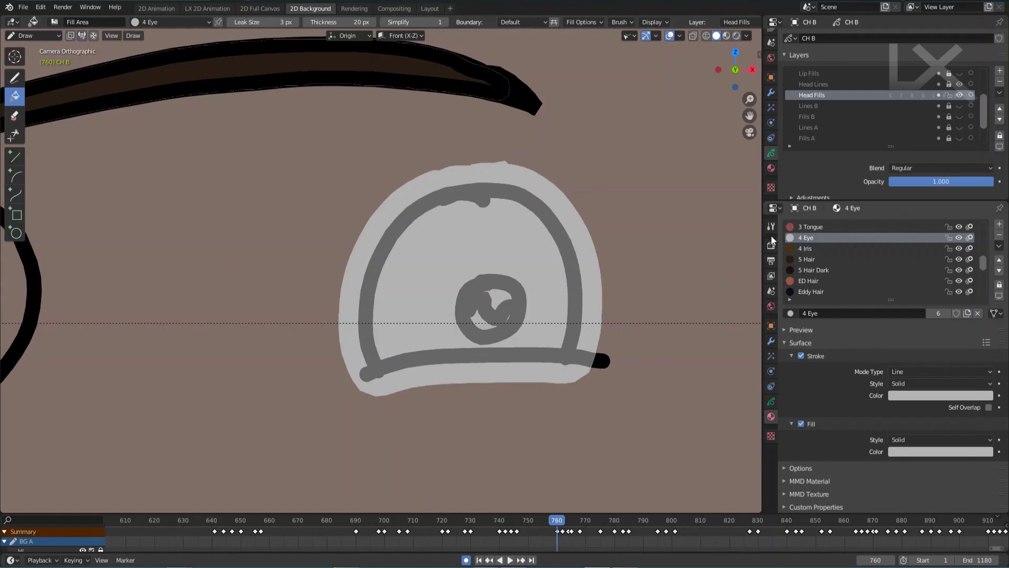
- Refill the eye interior, then undo, redo and undo it to compare
click(503, 201)
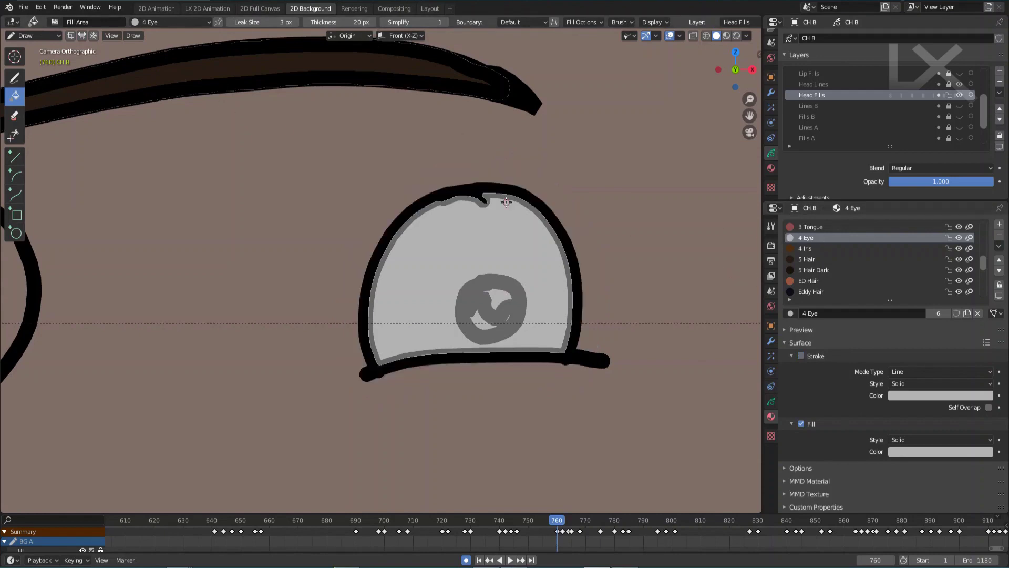
key(ctrl+z)
key(ctrl+shift+z)
key(ctrl+z)
key(ctrl+z)
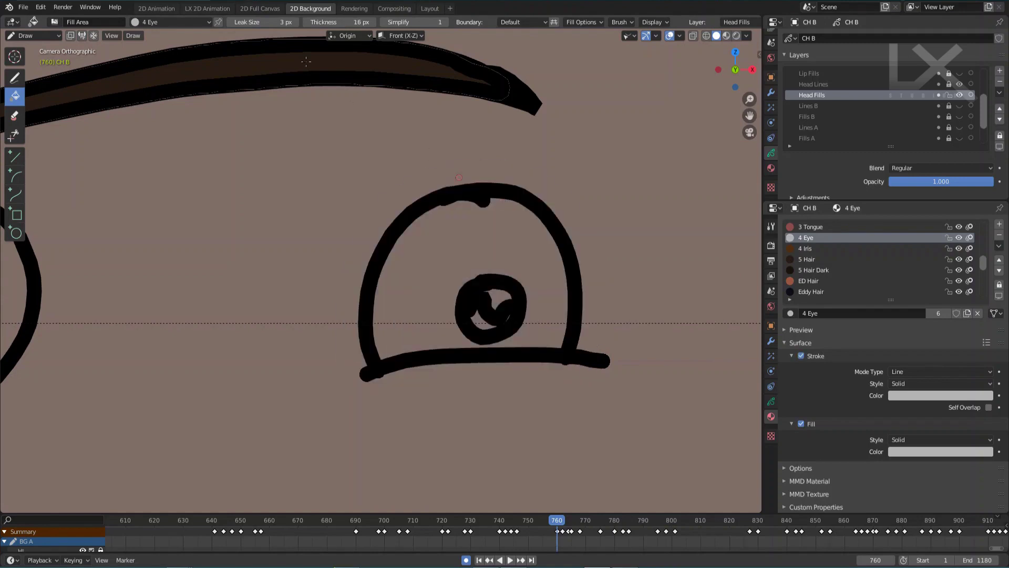
- Set the fill Thickness to 5 px and the fill Resolution to 5
click(345, 22)
text(5)
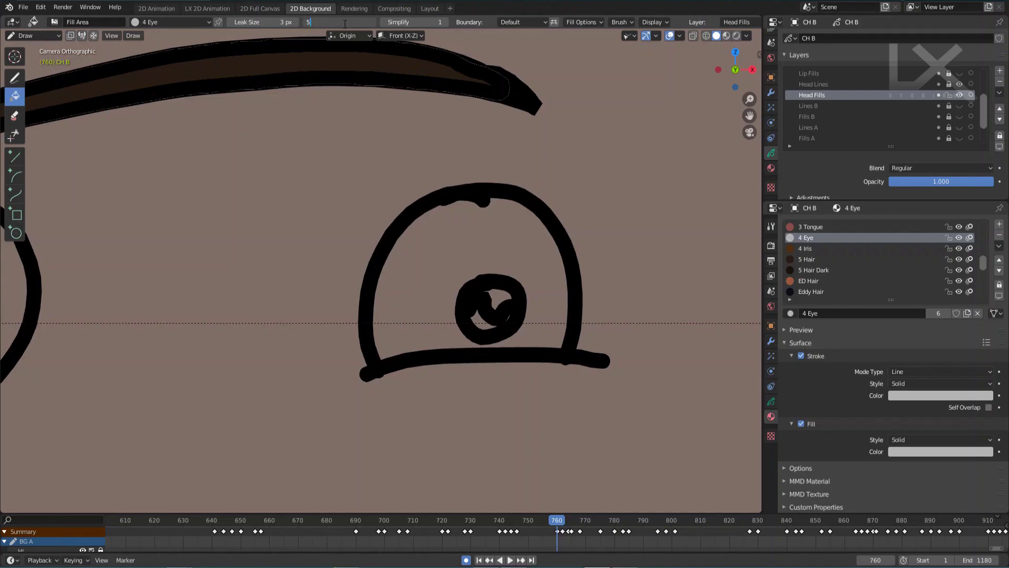
key(Return)
click(590, 21)
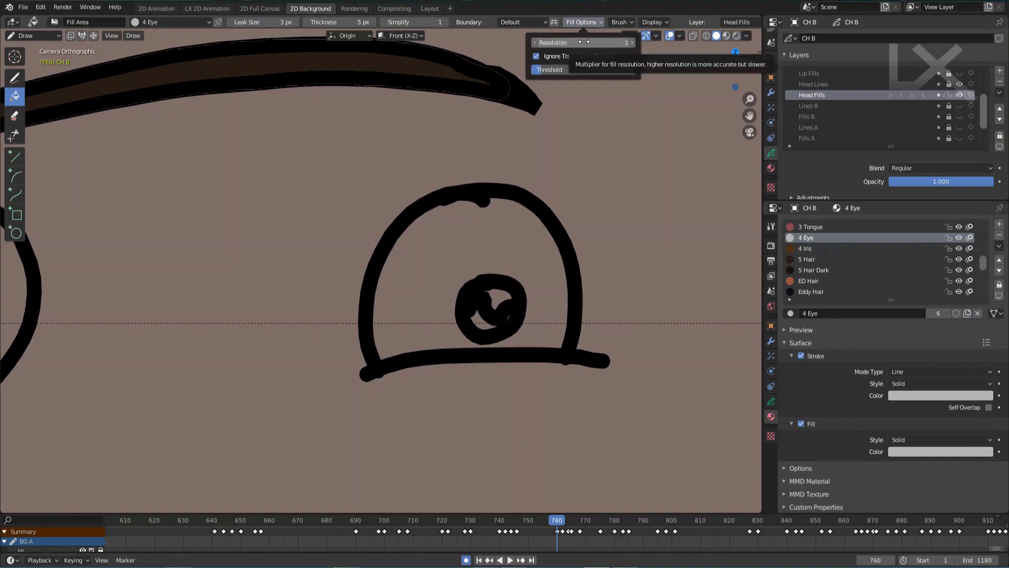
click(584, 42)
text(5)
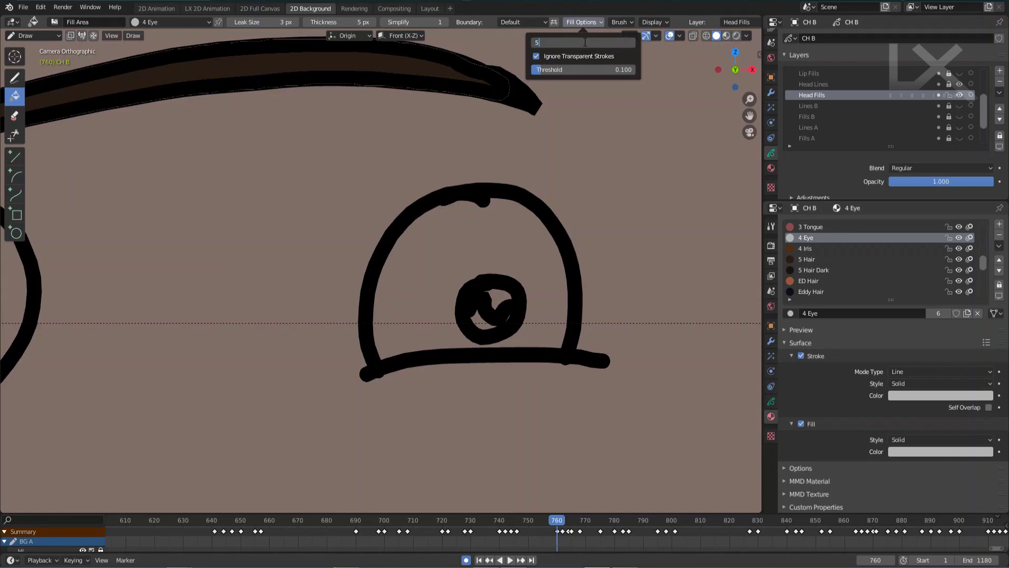
key(Return)
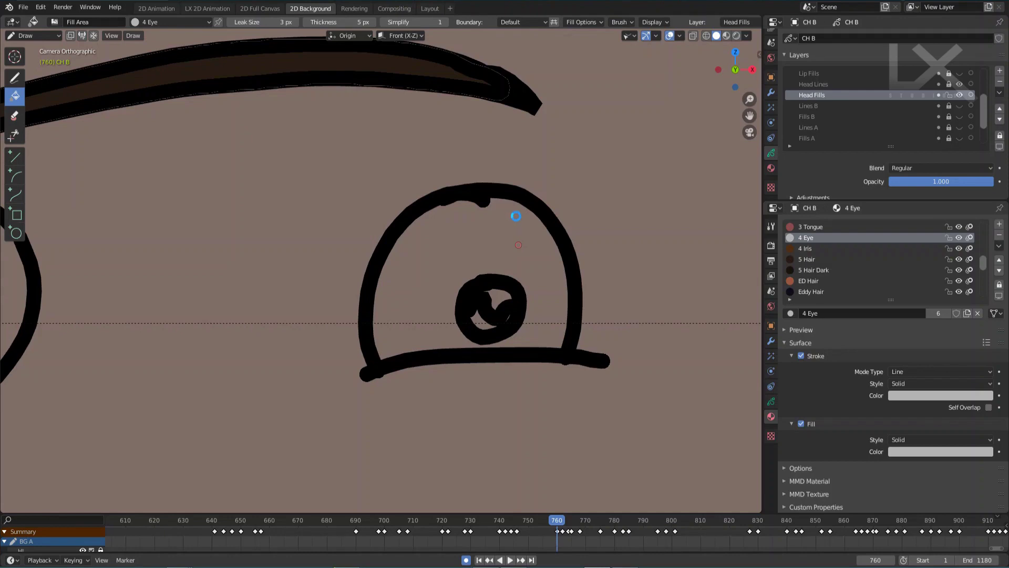
- Fill the eye white light grey, then fill the iris brown with the 4 Iris material
click(534, 315)
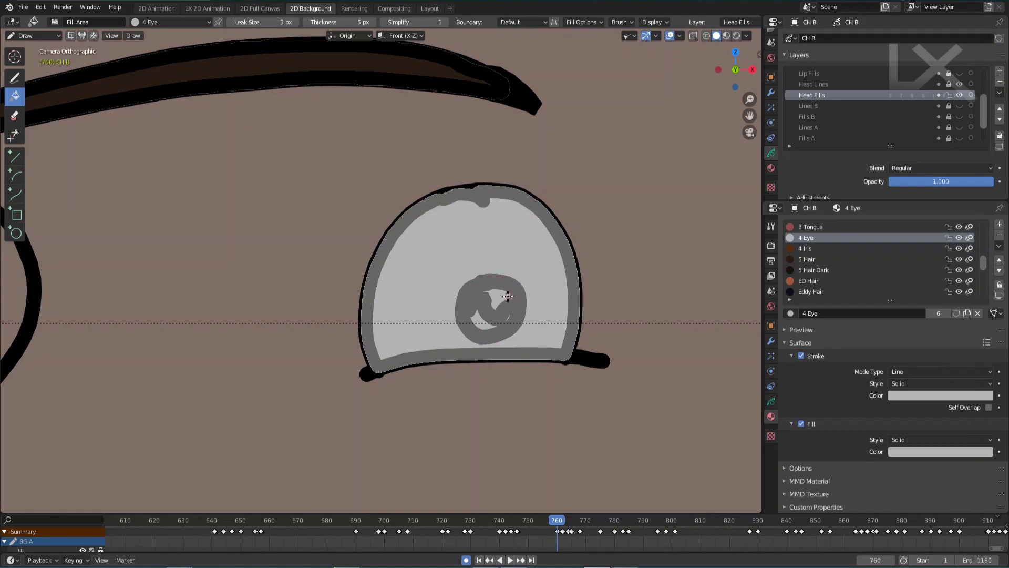
click(801, 248)
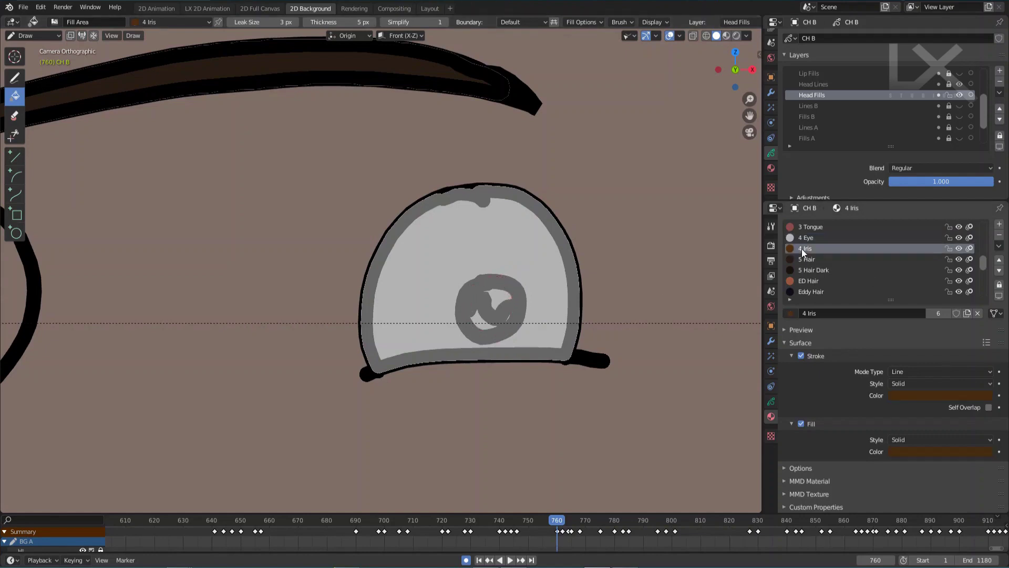
click(492, 335)
- Reset the fill Resolution back to 1
click(586, 23)
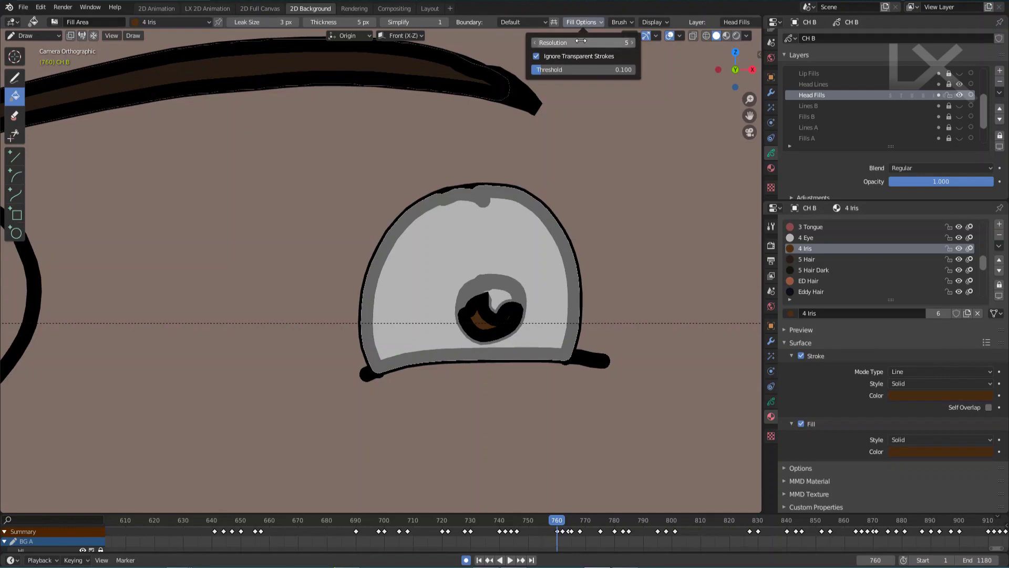
click(581, 42)
text(1)
key(Return)
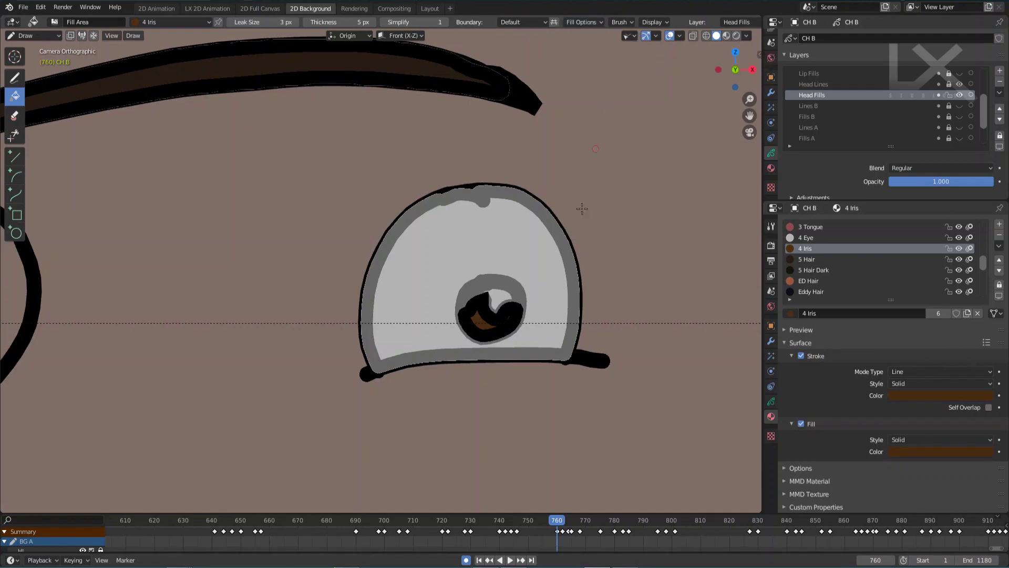
- Delete the eye-white fill stroke in Edit Mode, leaving only the outline, then return to Draw mode
key(Tab)
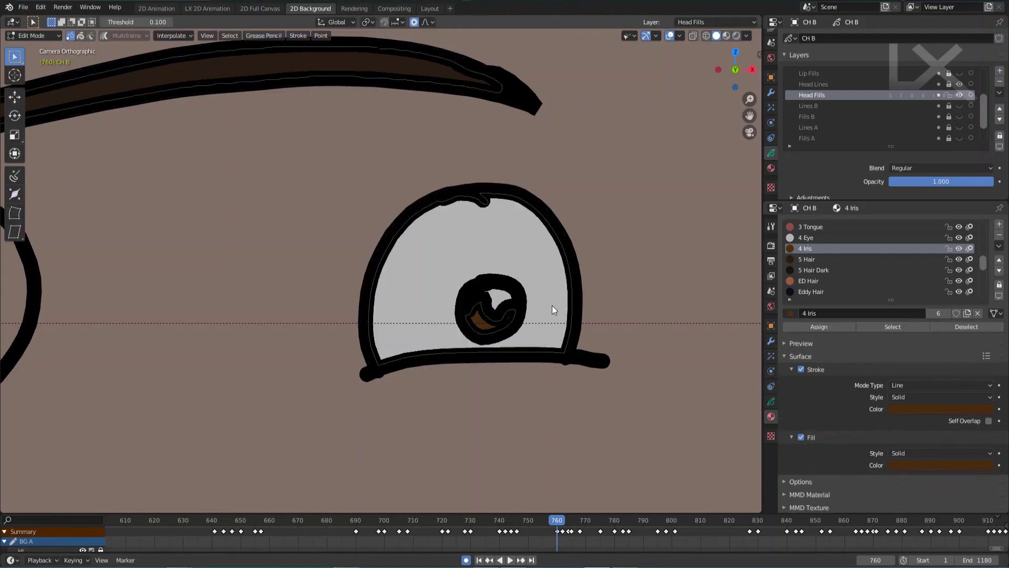
click(531, 206)
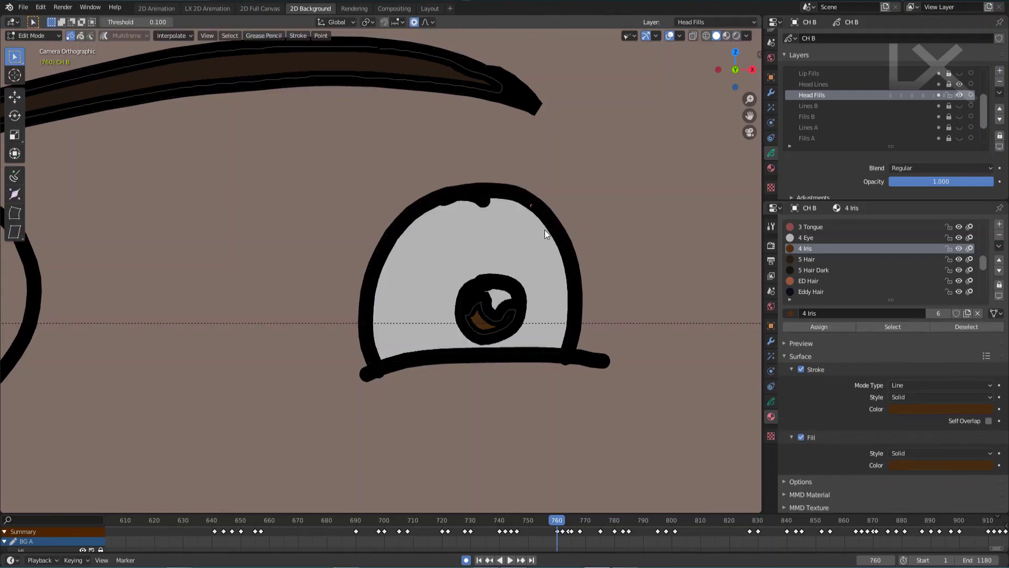
key(ctrl+l)
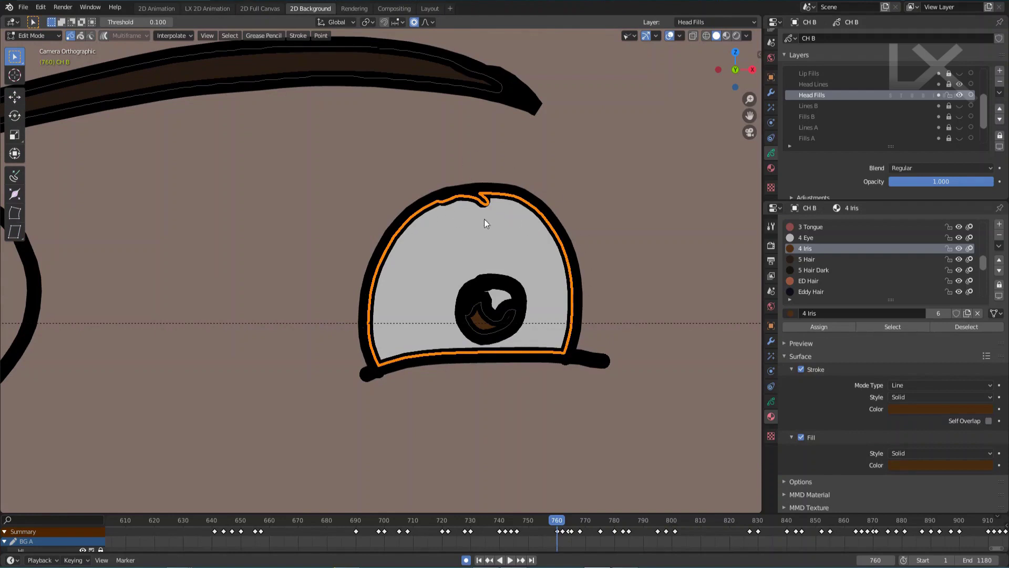
scroll(614, 267, up, 3)
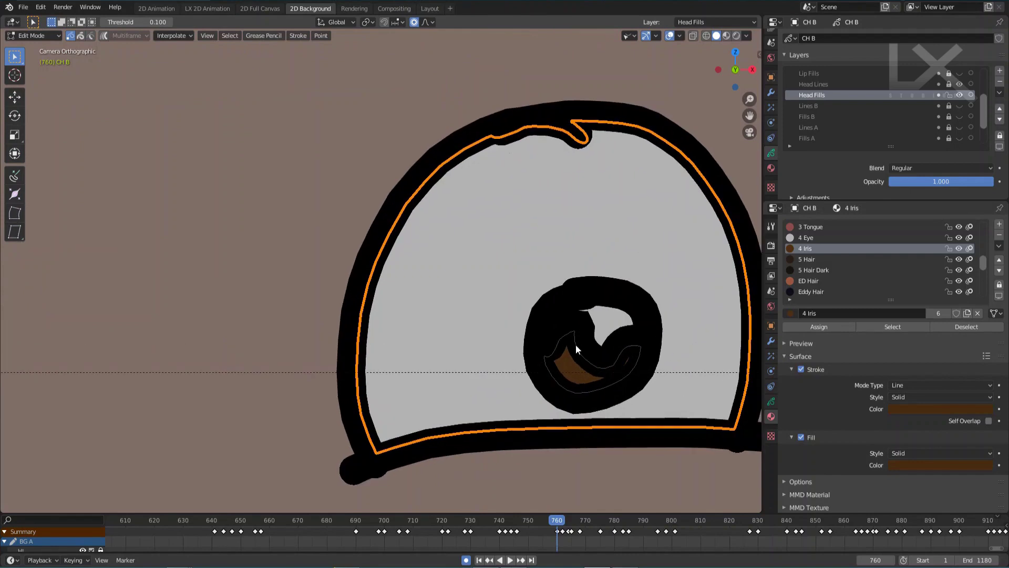
scroll(577, 350, down, 3)
key(x)
click(559, 331)
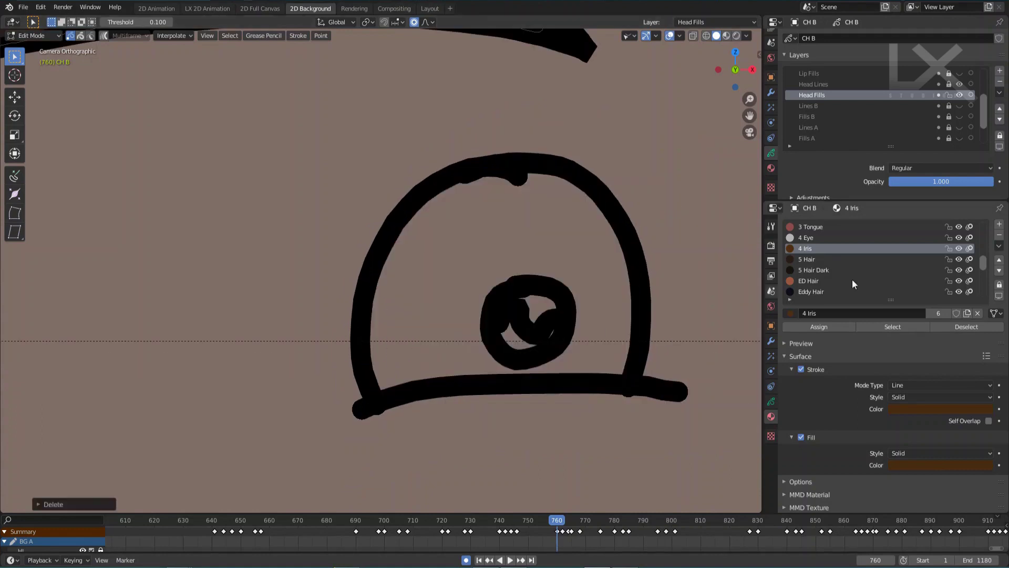
key(ctrl+Tab)
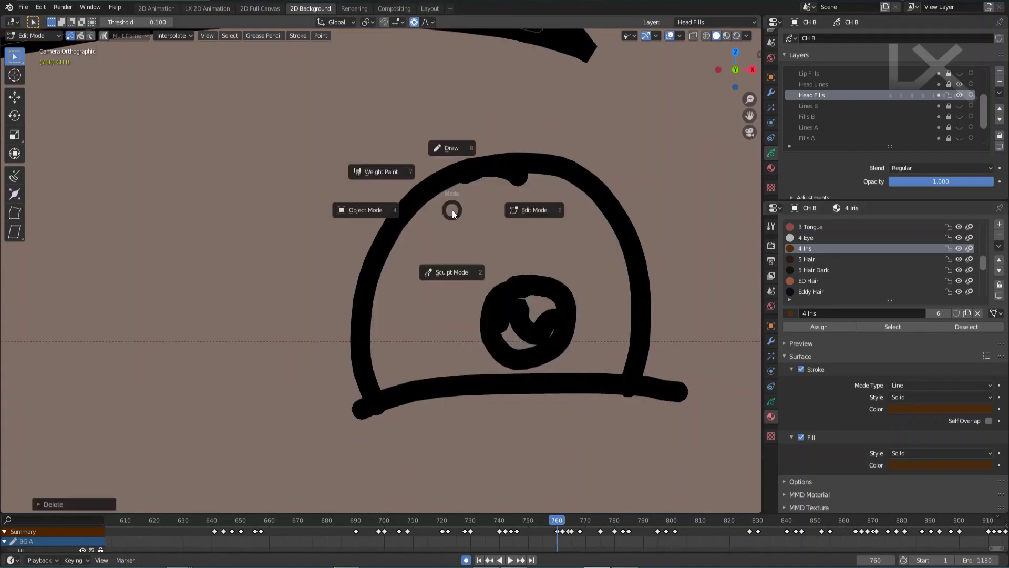
click(450, 145)
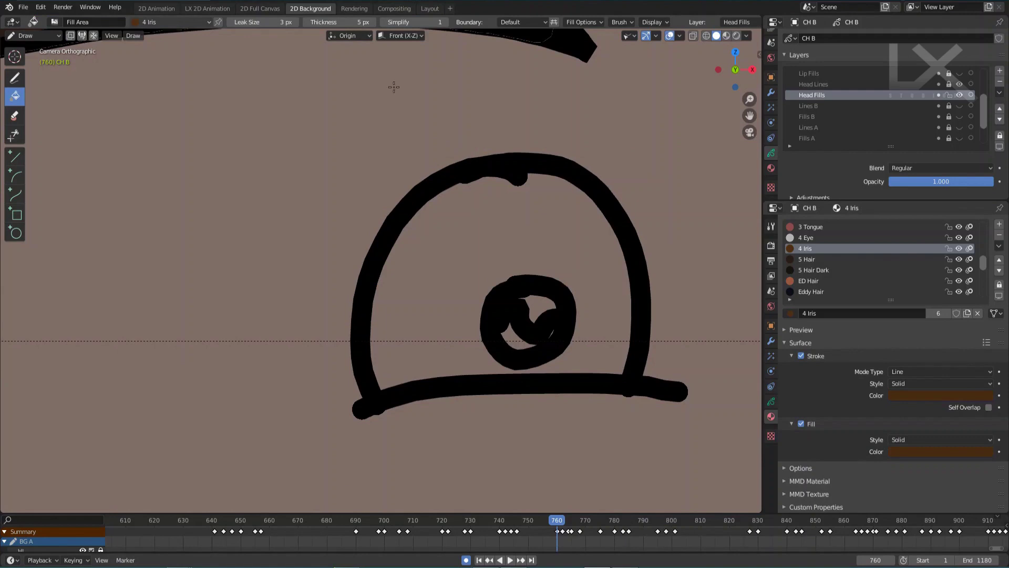
- Refill the eye white with the 4 Eye material and select the new fill stroke in Edit Mode
click(809, 237)
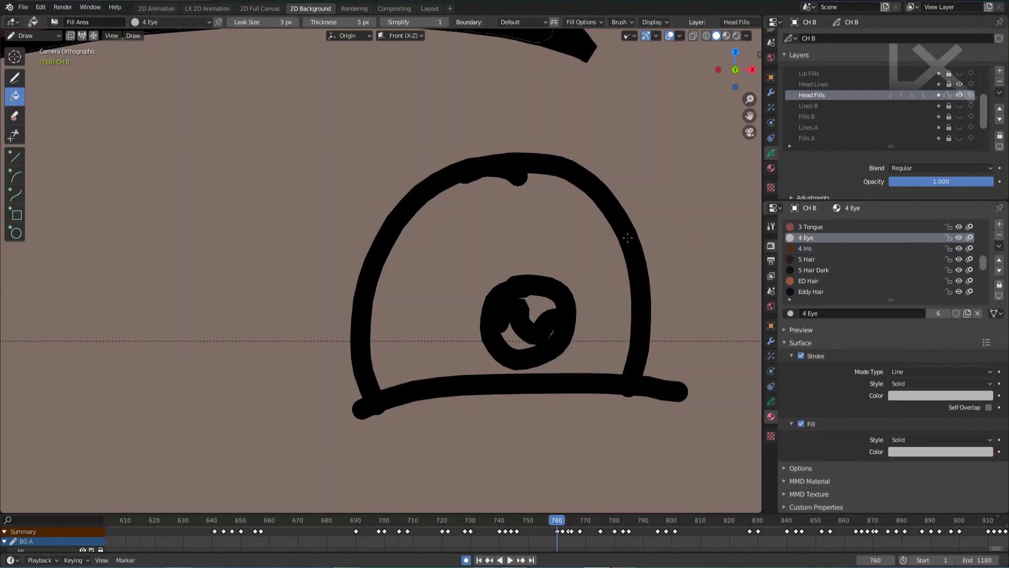
click(576, 237)
key(Tab)
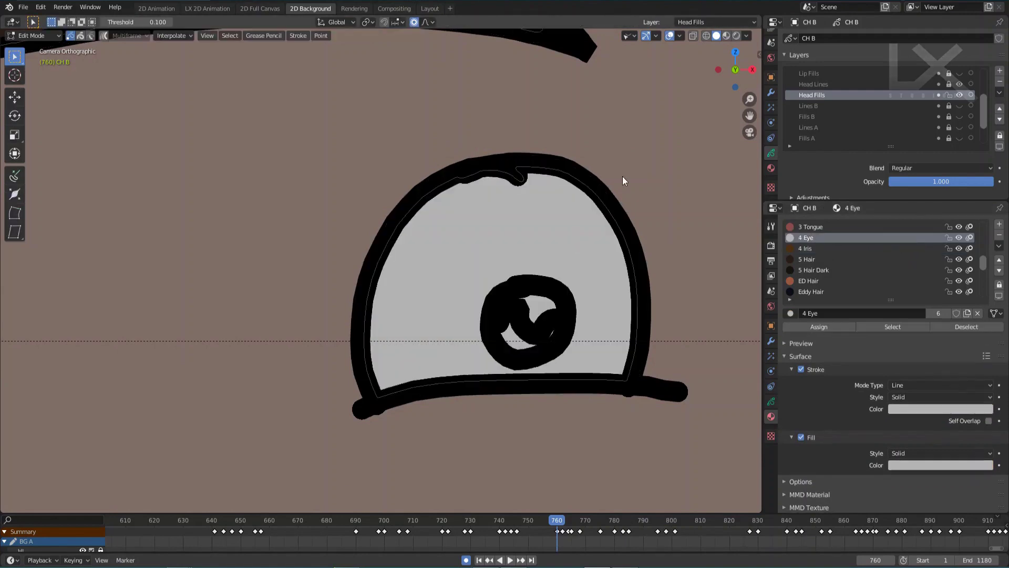
click(615, 220)
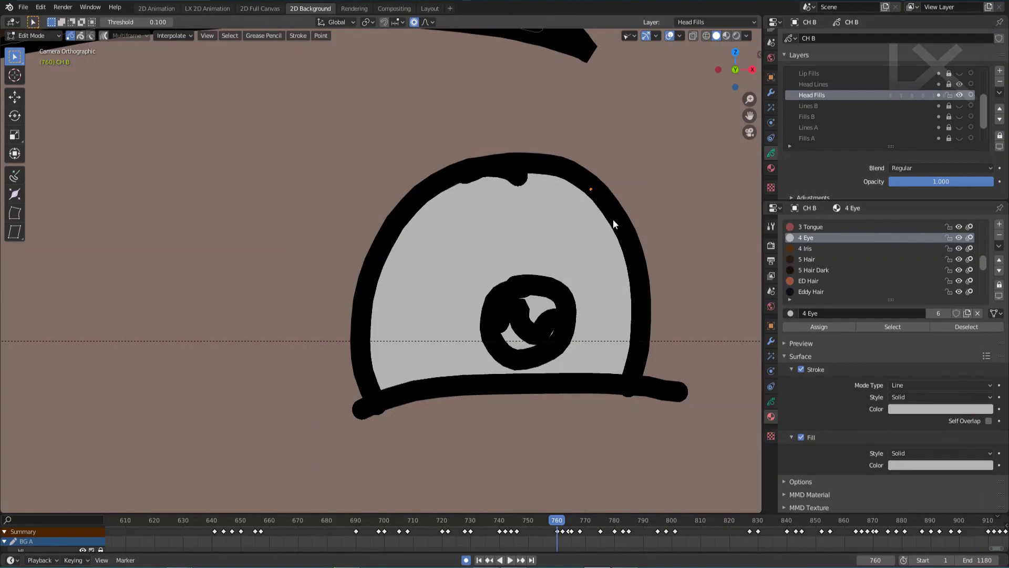
- Check the fill sits inside the outline, deselect all strokes, and switch back to Draw mode
scroll(362, 268, up, 2)
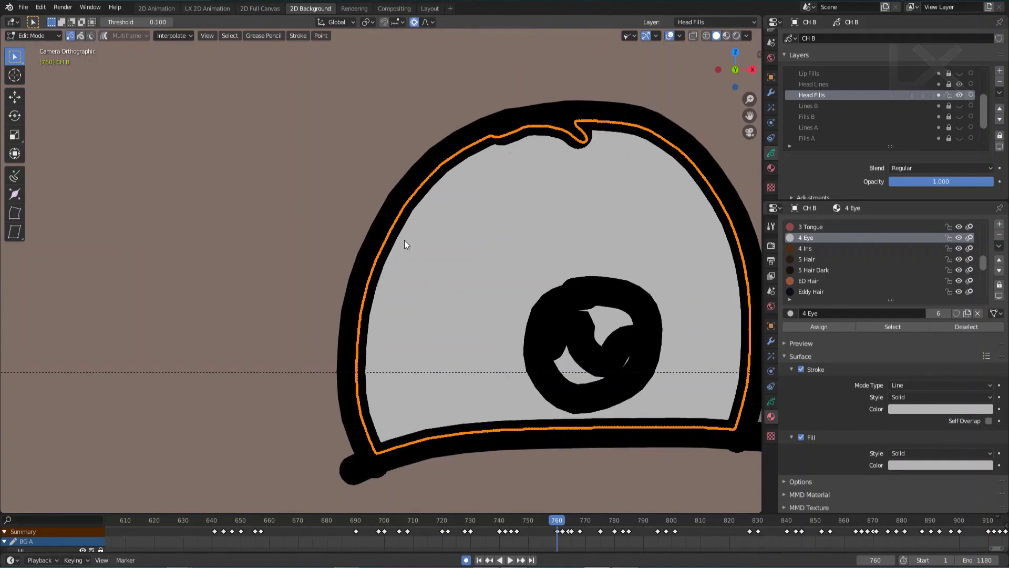
scroll(410, 238, down, 2)
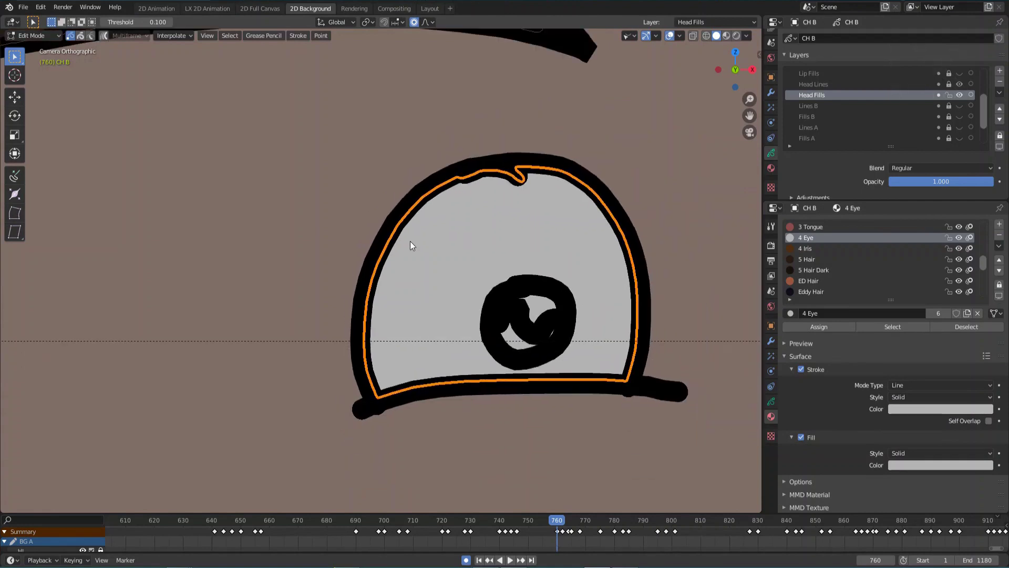
scroll(411, 241, down, 3)
key(a)
key(alt+a)
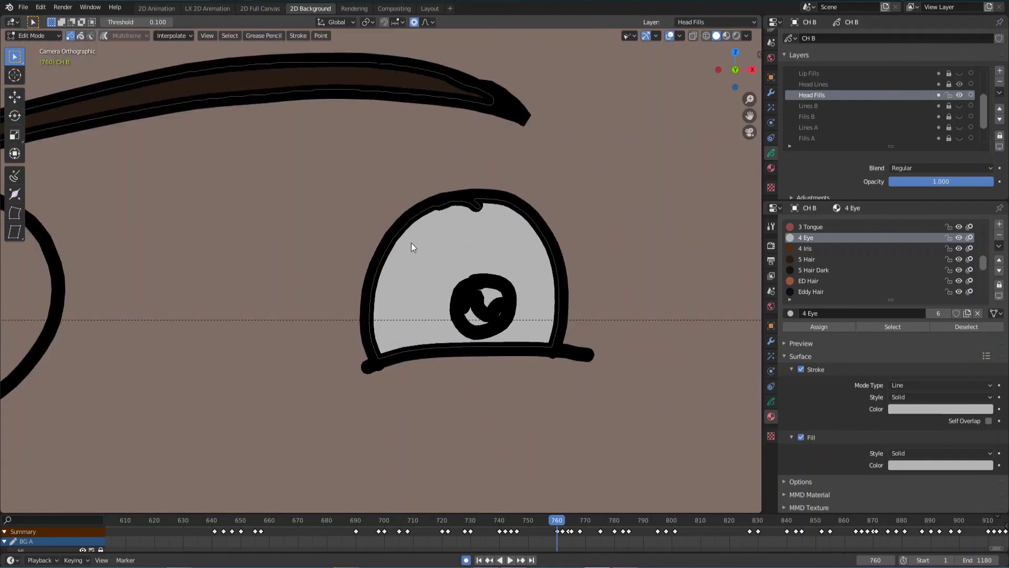
key(ctrl+Tab)
click(417, 181)
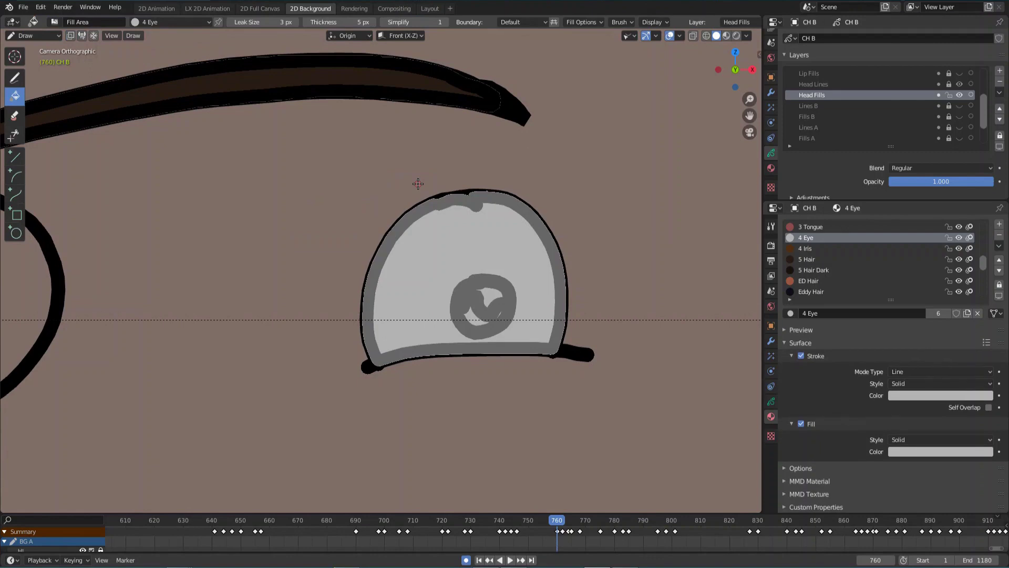